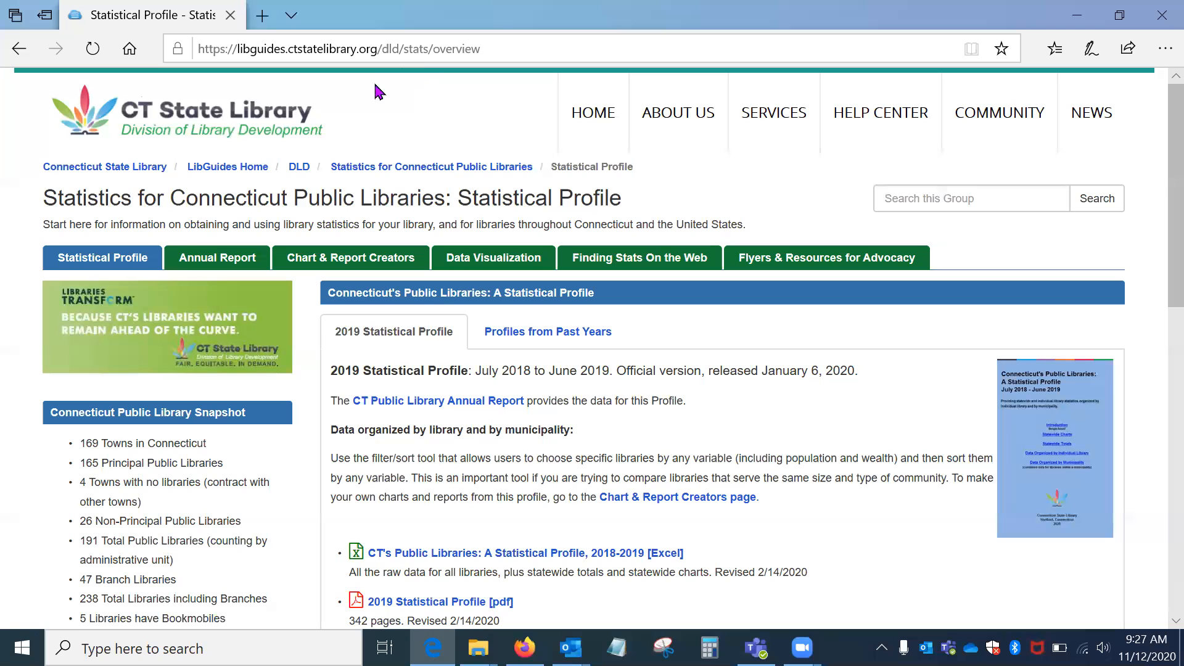
# Open the Programs section of the Annual Report page in the Connecticut public library statistics guide
pyautogui.click(425, 175)
pyautogui.click(244, 266)
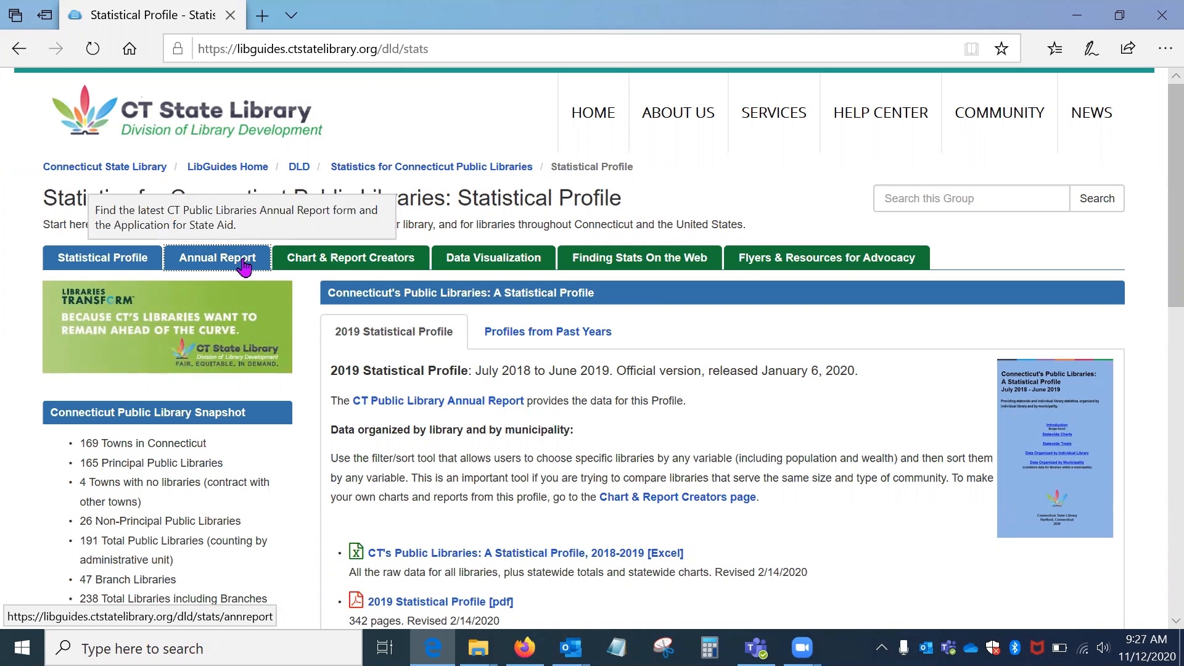
pyautogui.click(251, 265)
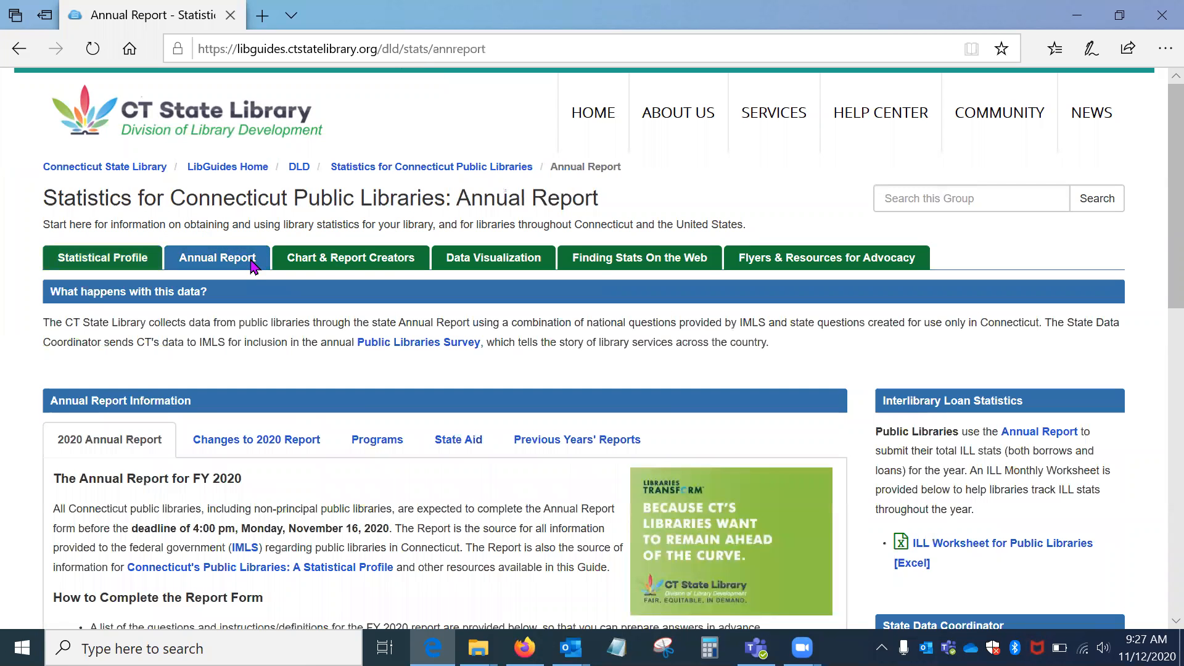
pyautogui.click(374, 454)
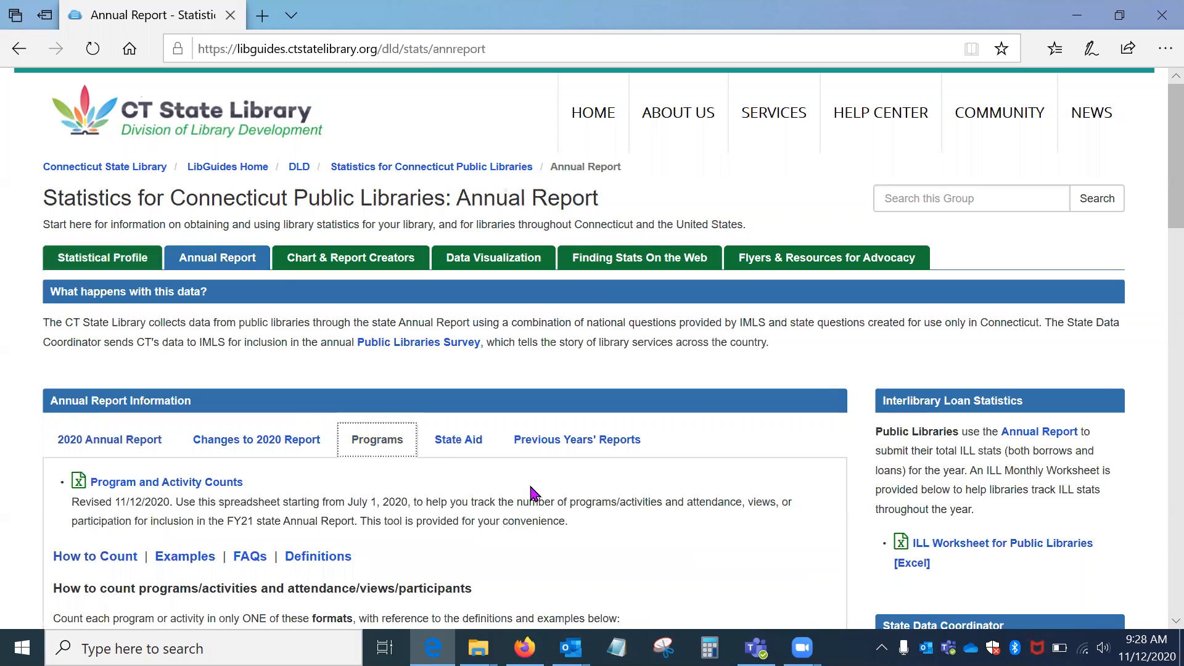
# Read the rules for counting programs and activities by format, age group, and attendance, views or participants
pyautogui.scroll(-5, 534, 493)
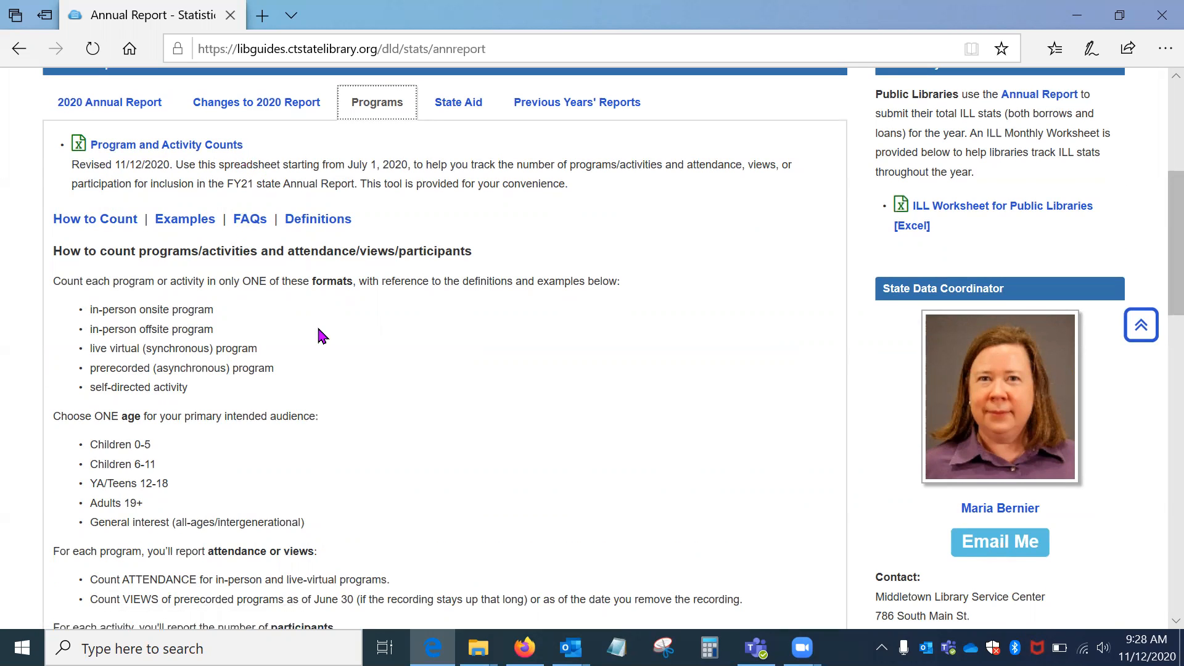
pyautogui.scroll(-1, 318, 330)
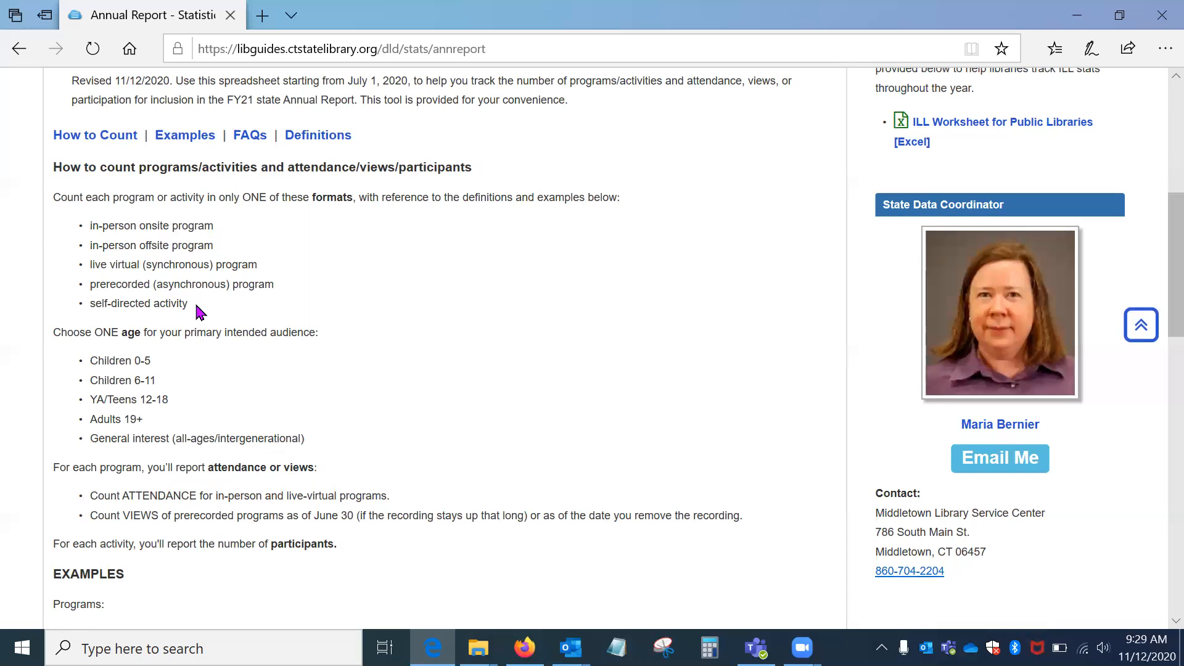
pyautogui.scroll(-3, 204, 305)
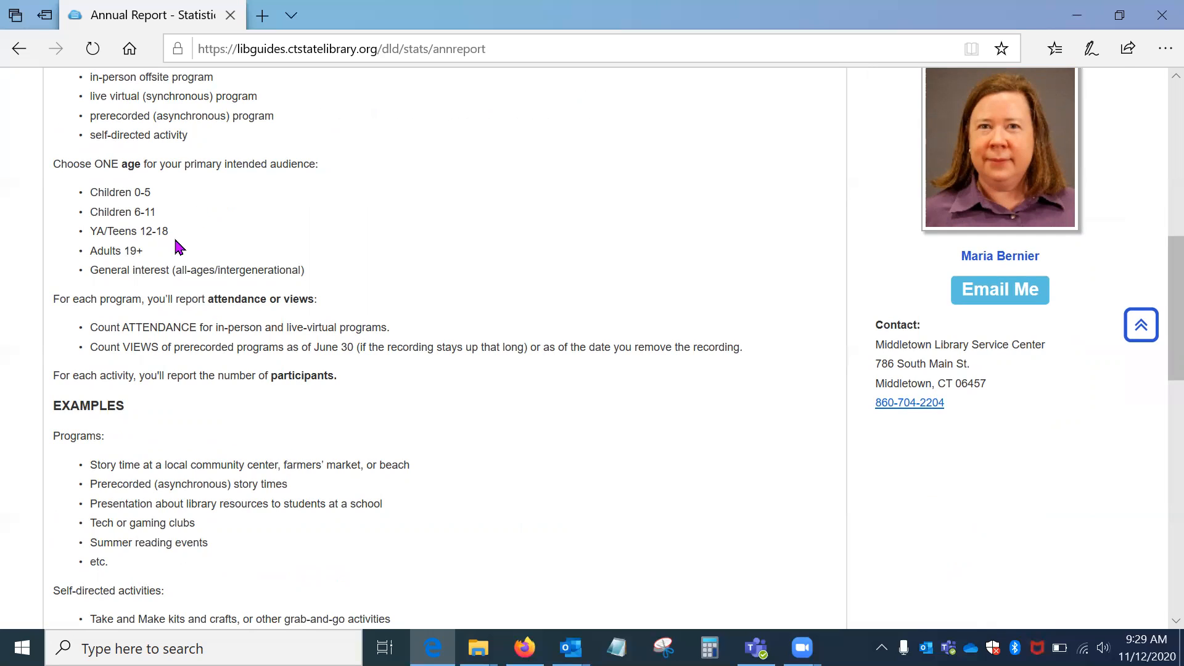
pyautogui.scroll(-1, 182, 254)
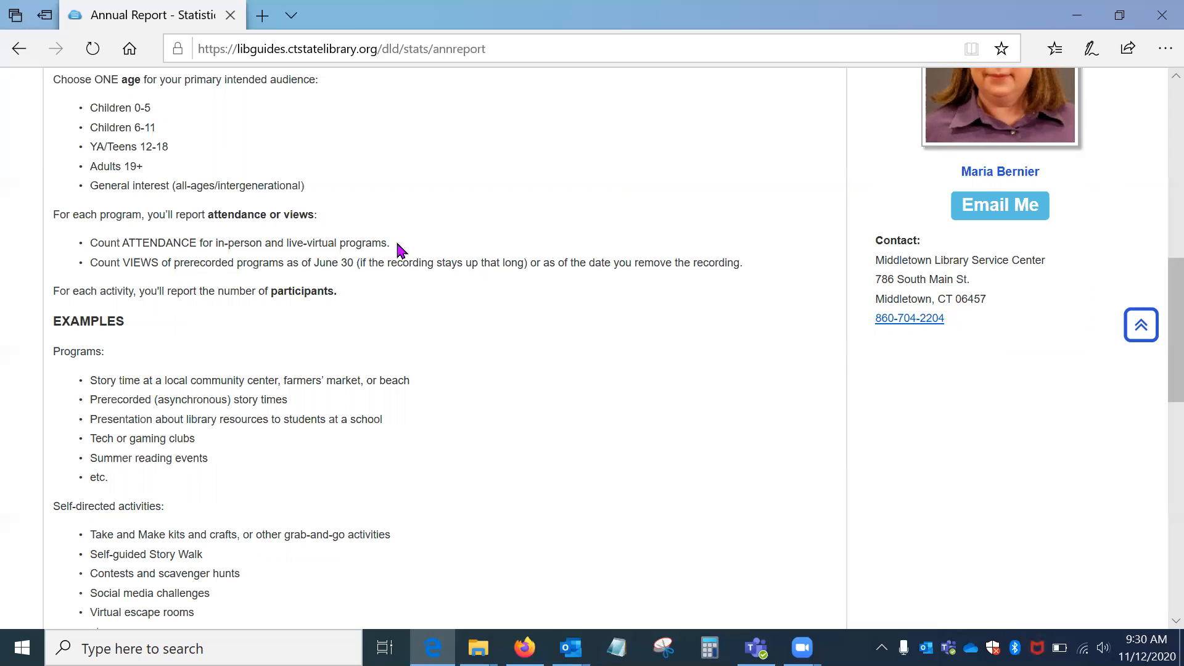
pyautogui.click(370, 299)
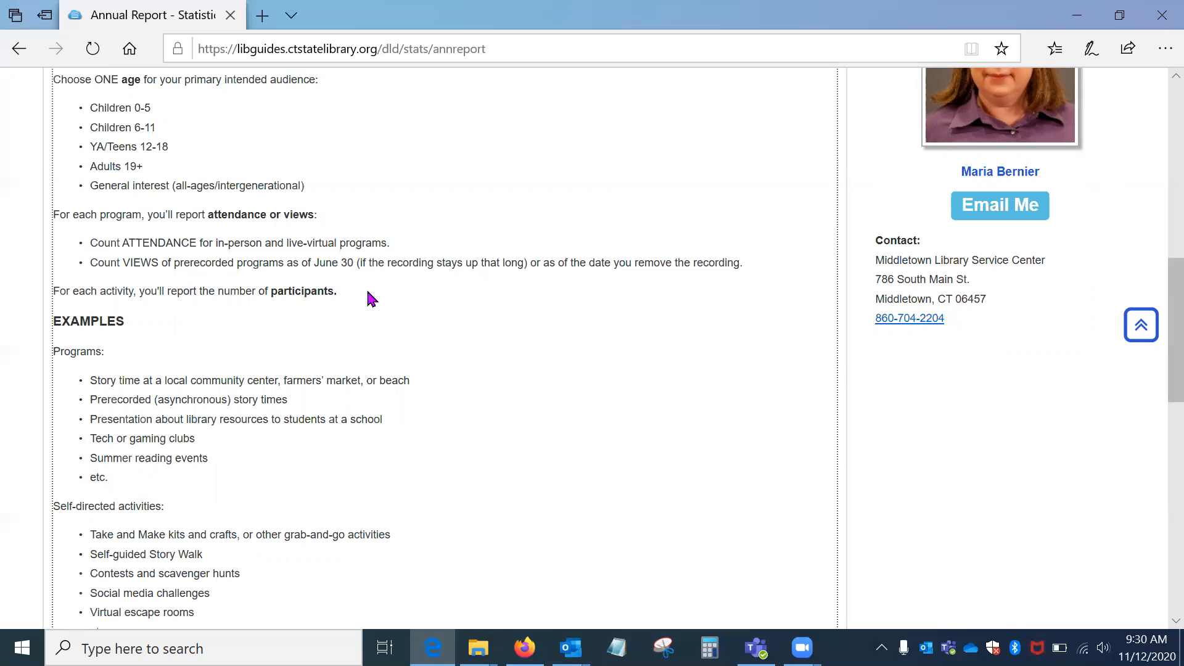
pyautogui.scroll(-3, 366, 288)
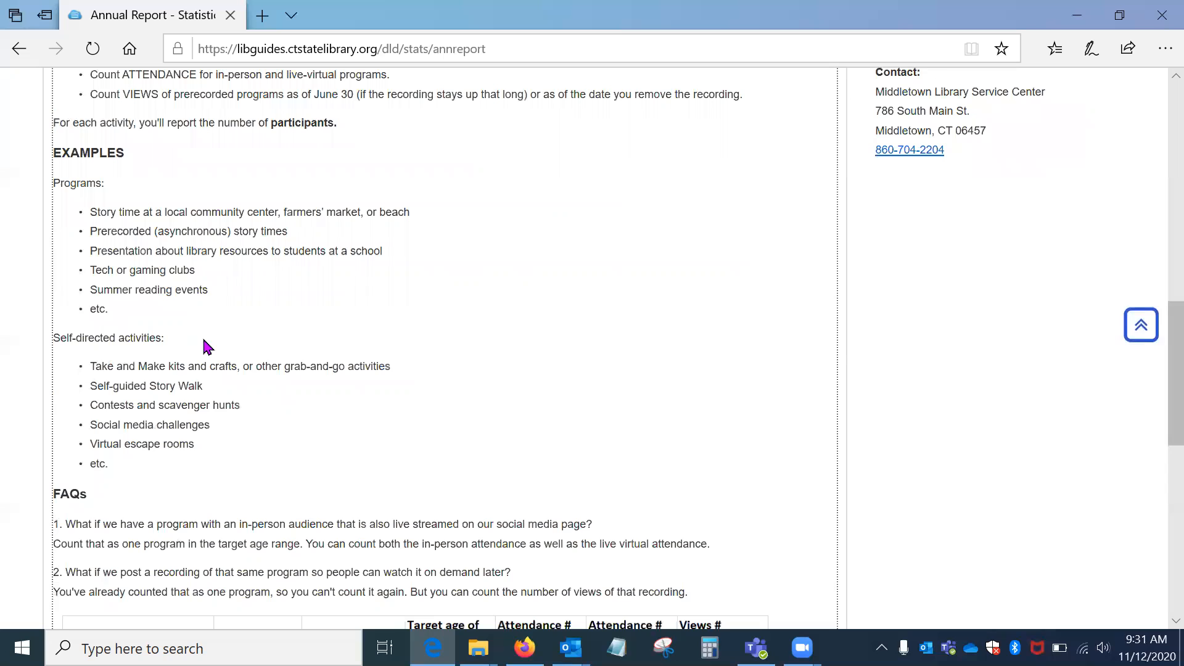
# Review the example lists of programs and self-directed activities, highlighting the closing "etc." entry in each list
pyautogui.scroll(2, 312, 339)
pyautogui.scroll(4, 314, 339)
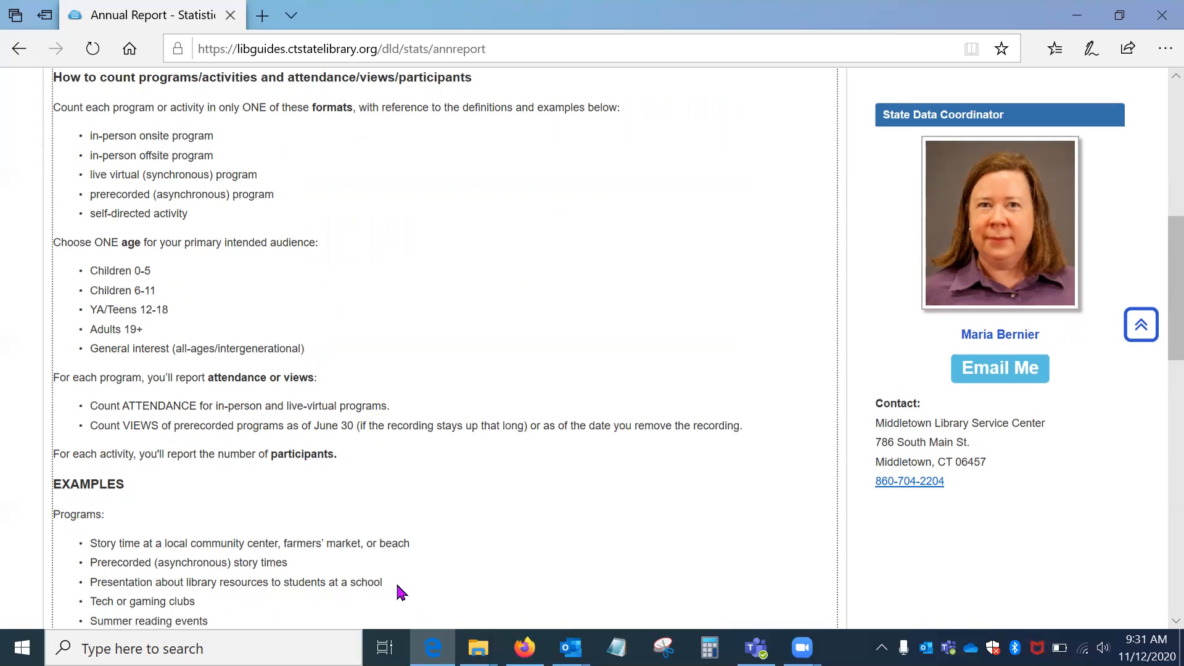
pyautogui.scroll(-1, 396, 591)
pyautogui.moveTo(88, 559); pyautogui.dragTo(109, 559)
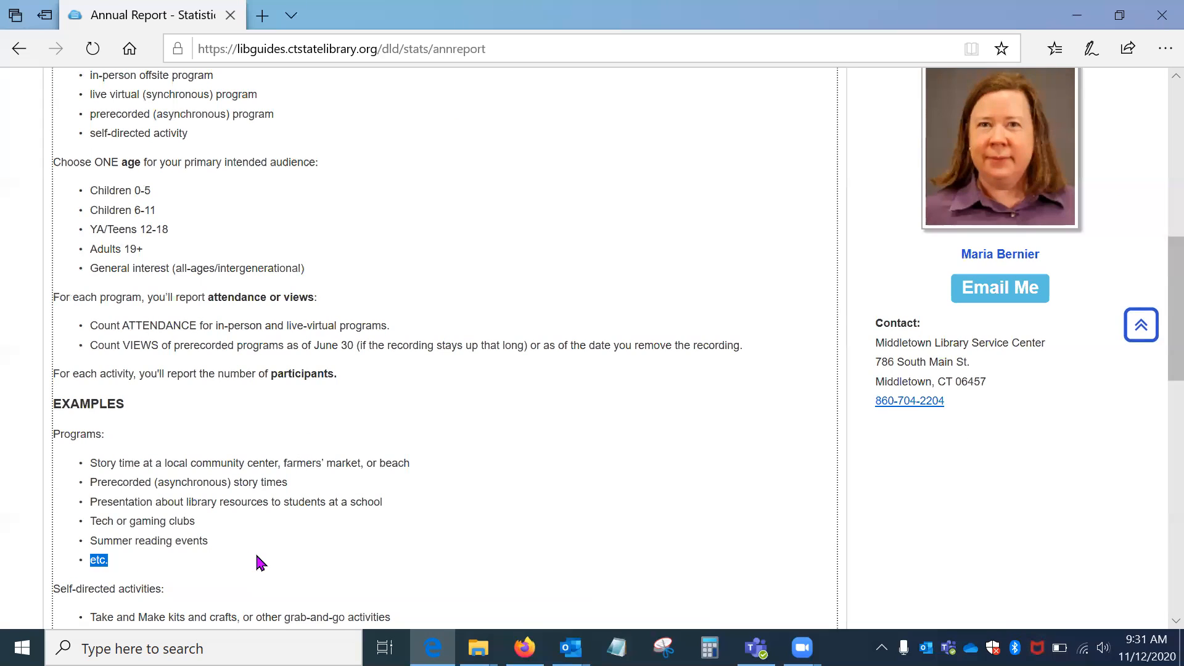
pyautogui.scroll(-1, 347, 523)
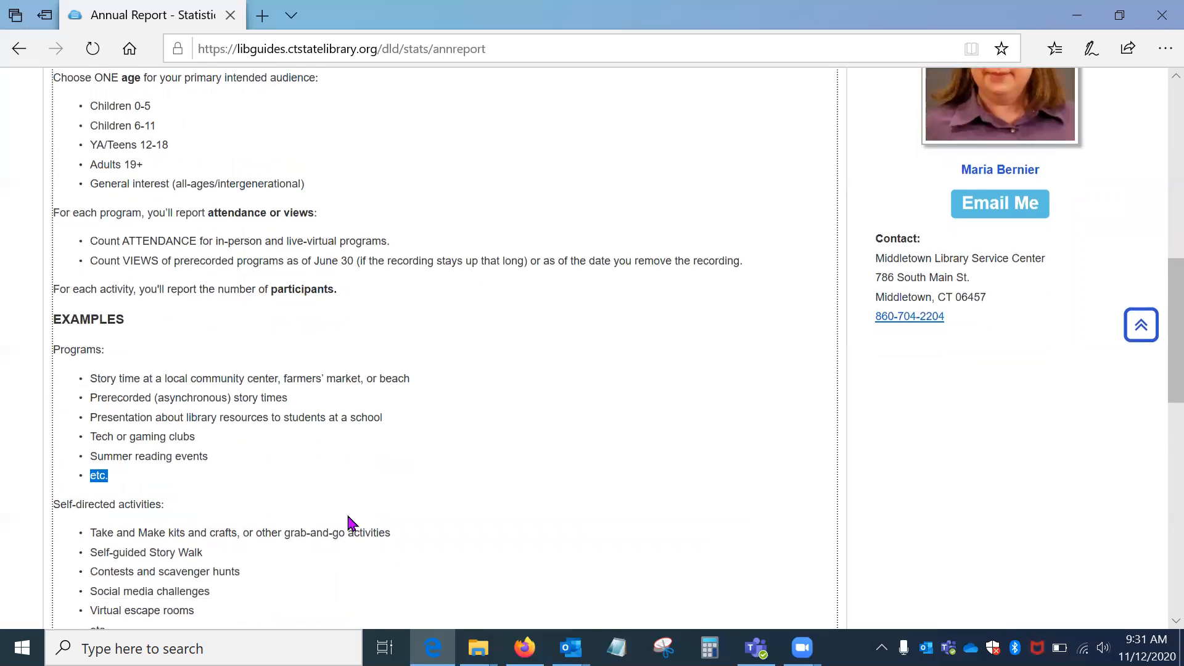
pyautogui.scroll(-1, 348, 523)
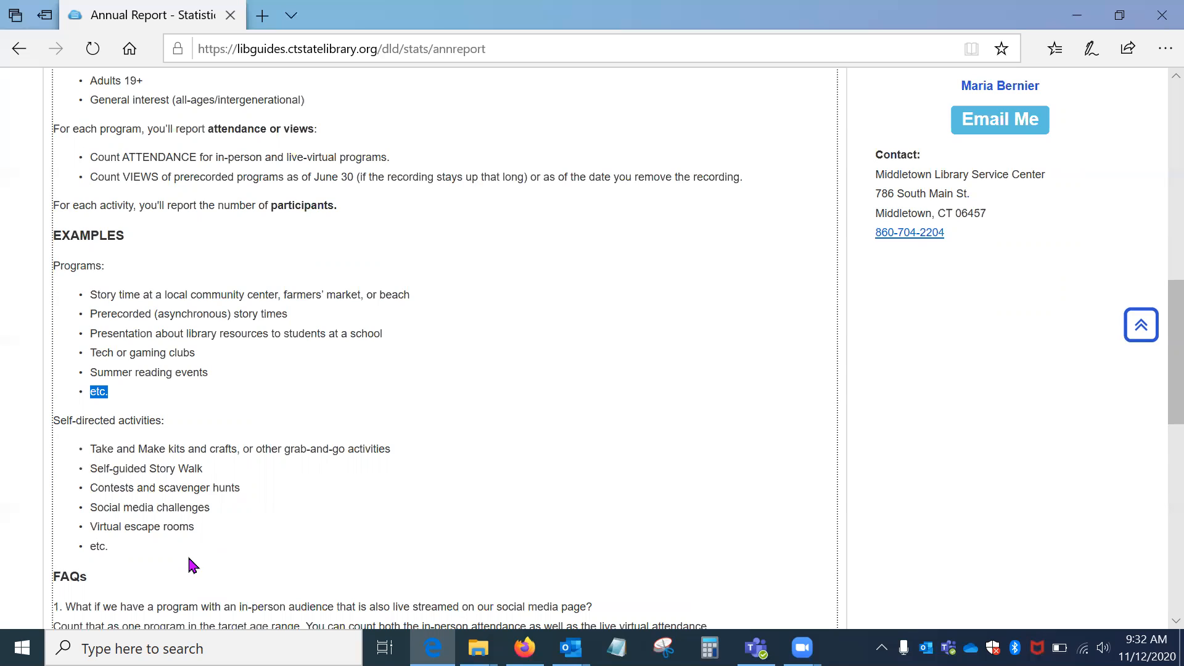
pyautogui.moveTo(105, 547); pyautogui.dragTo(82, 545)
pyautogui.scroll(-1, 252, 557)
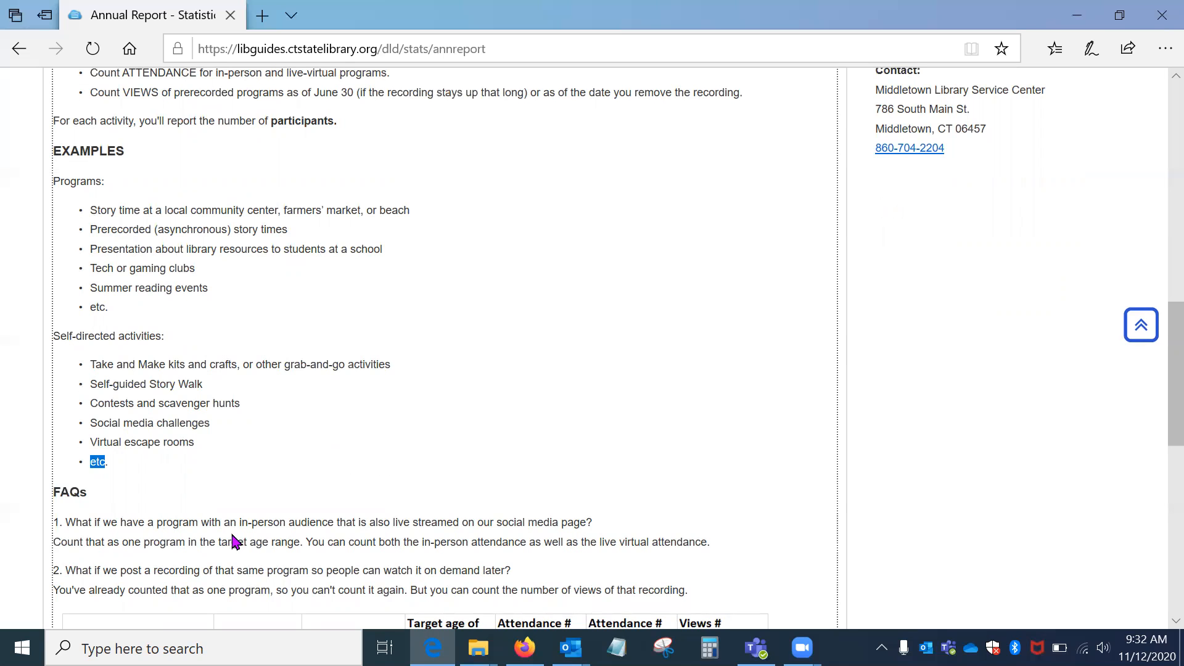
# Read the FAQs about counting programs and the definitions of a program and a self-directed activity
pyautogui.scroll(-1, 405, 524)
pyautogui.scroll(-2, 405, 524)
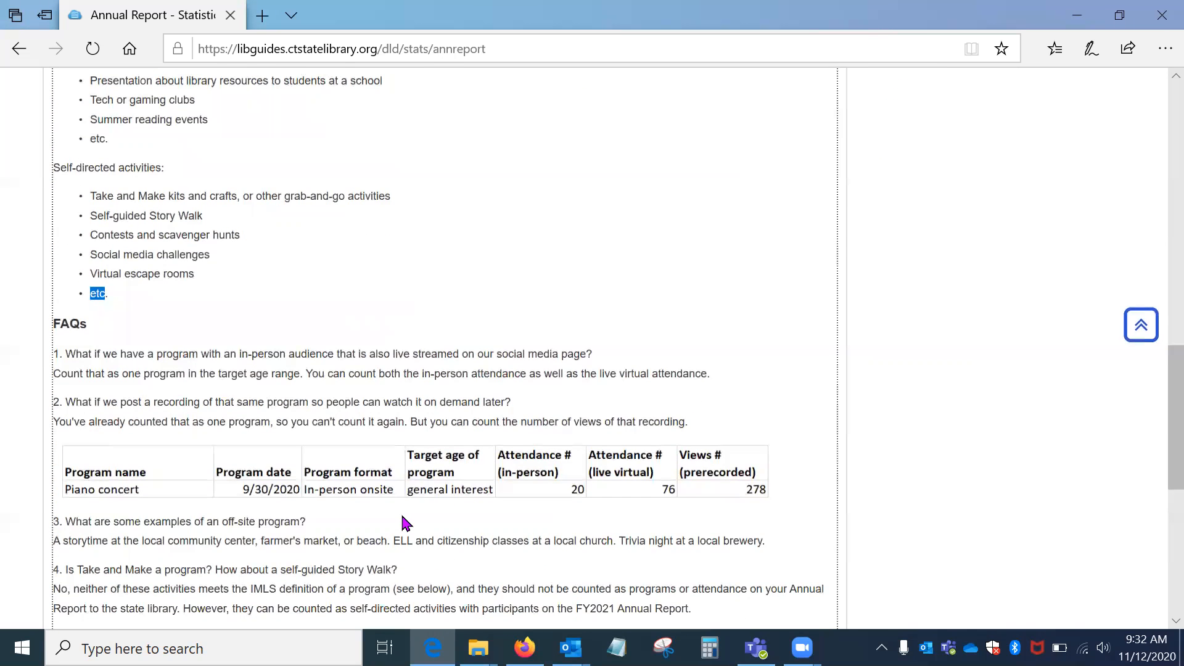
pyautogui.scroll(-1, 406, 524)
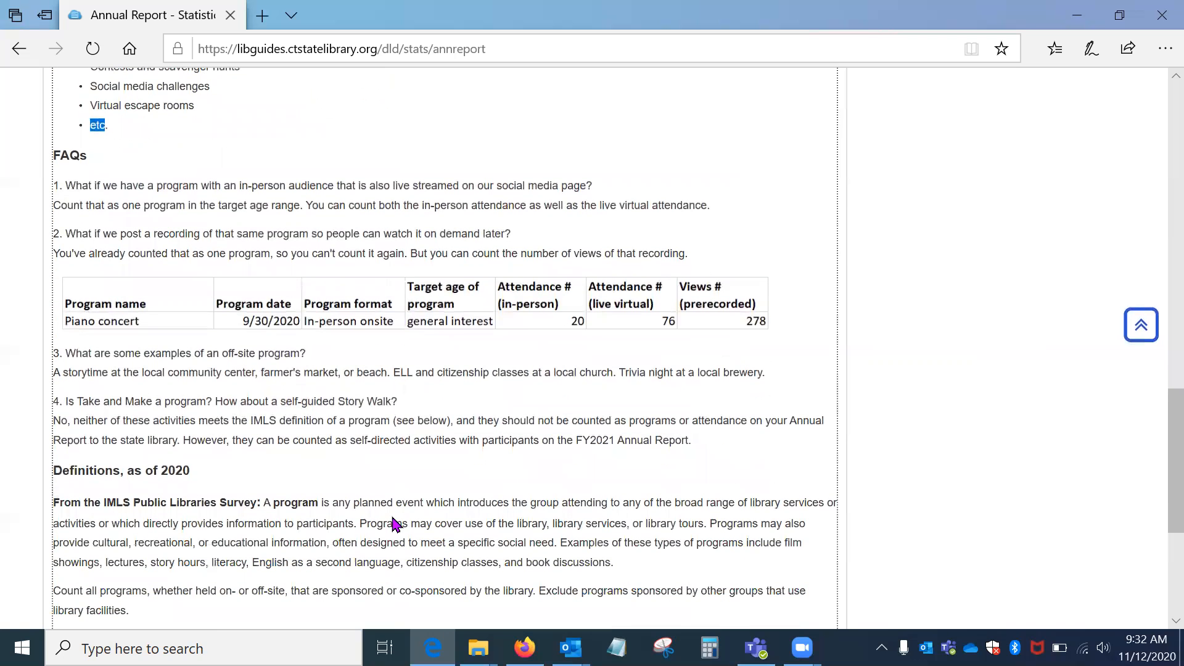
pyautogui.scroll(-3, 395, 524)
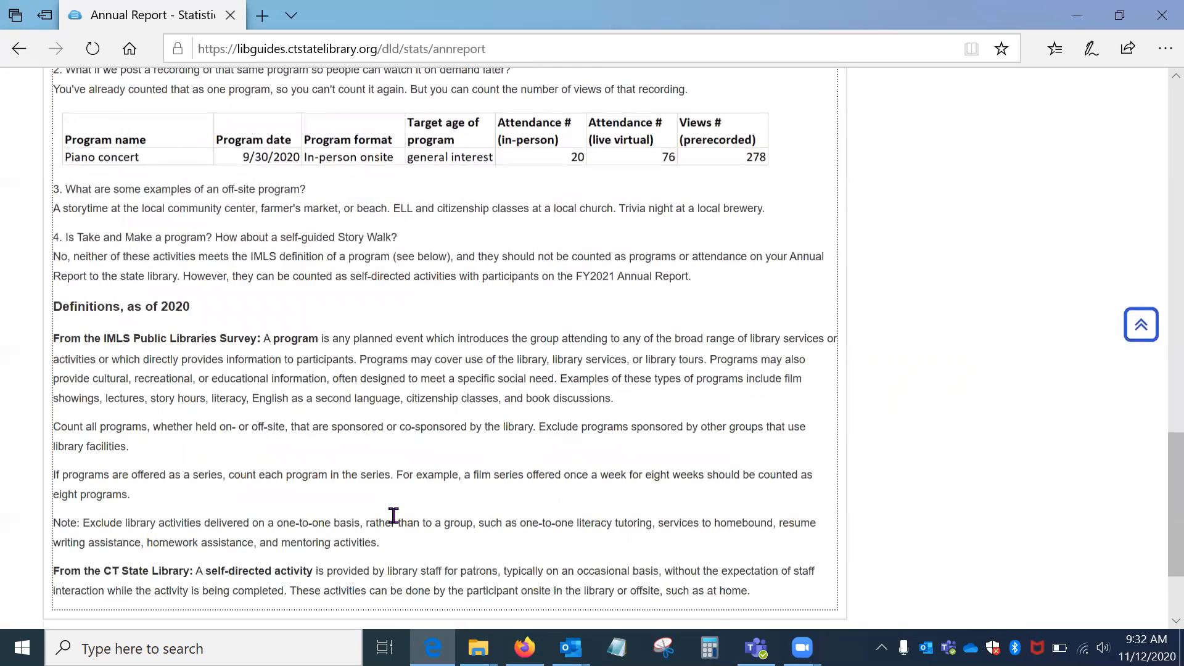
pyautogui.scroll(-1, 396, 523)
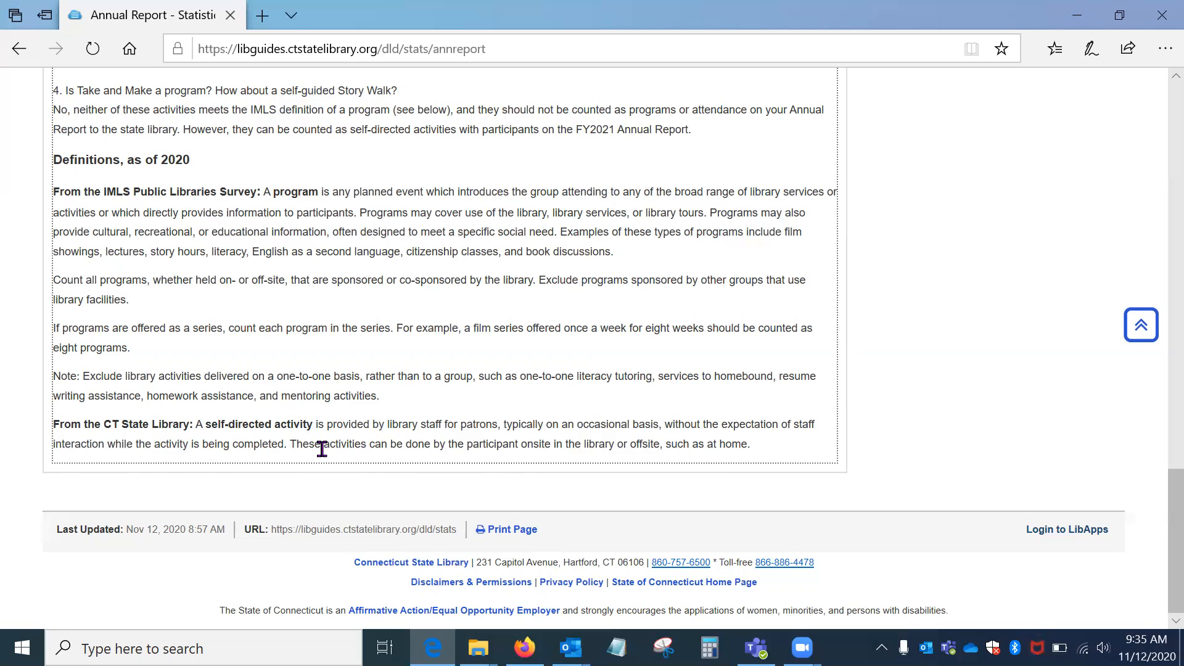
# Open the Program and Activity Counts spreadsheet linked on the Programs page in Excel and enable editing
pyautogui.scroll(4, 378, 444)
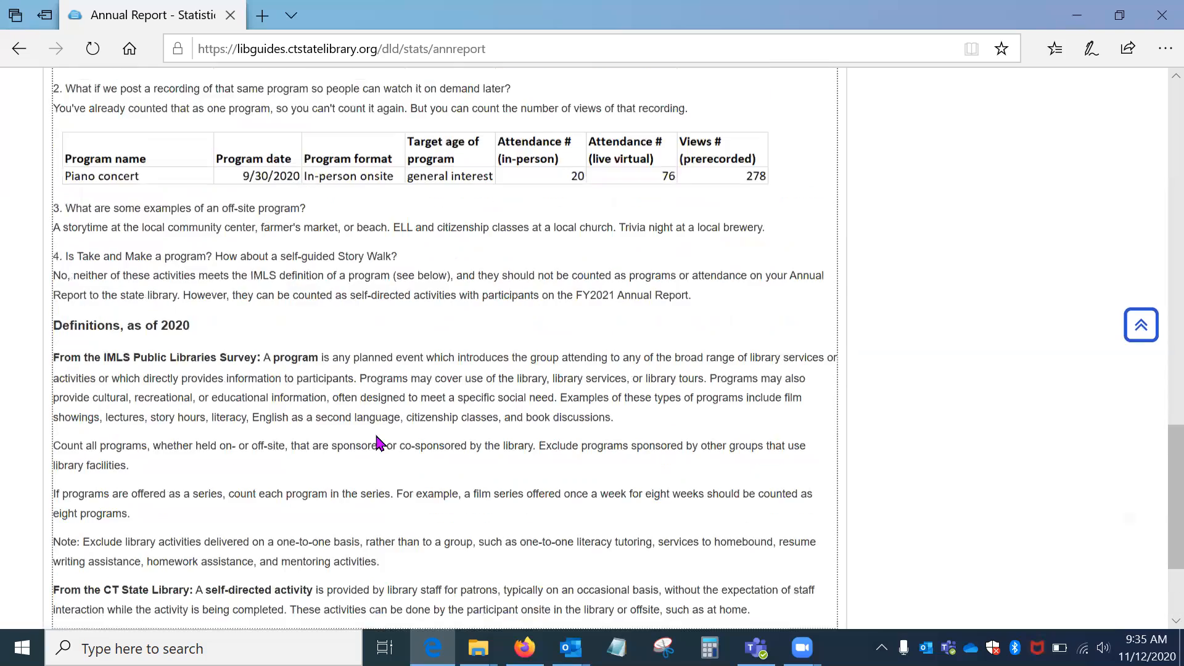
pyautogui.scroll(15, 378, 443)
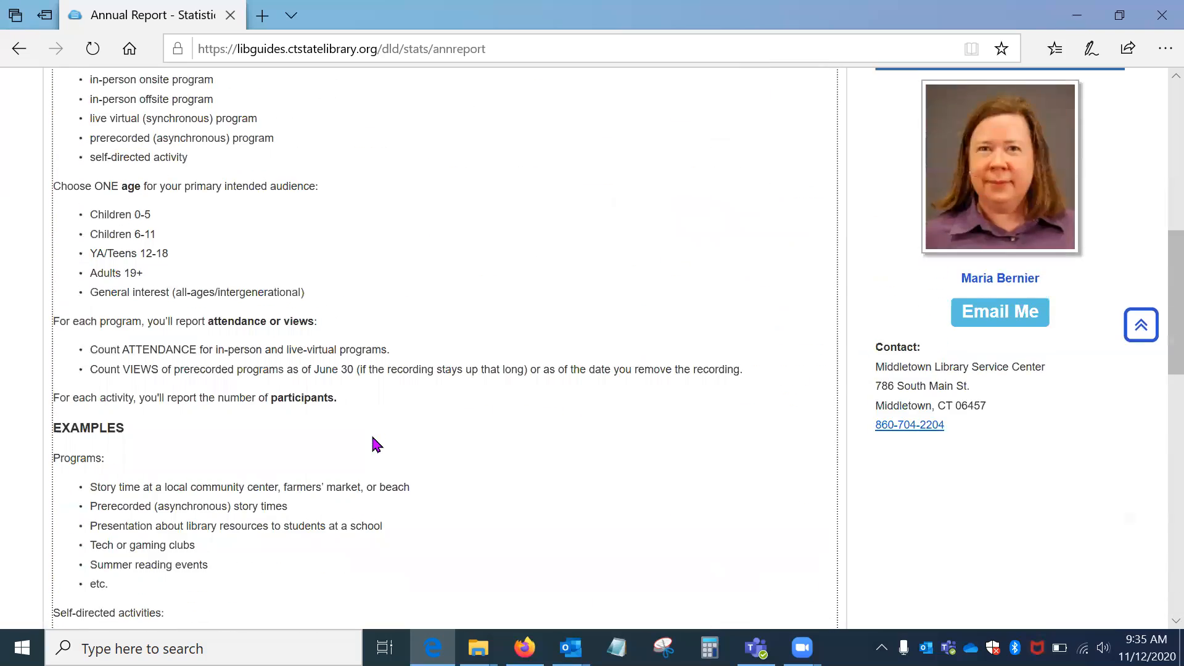
pyautogui.scroll(3, 371, 437)
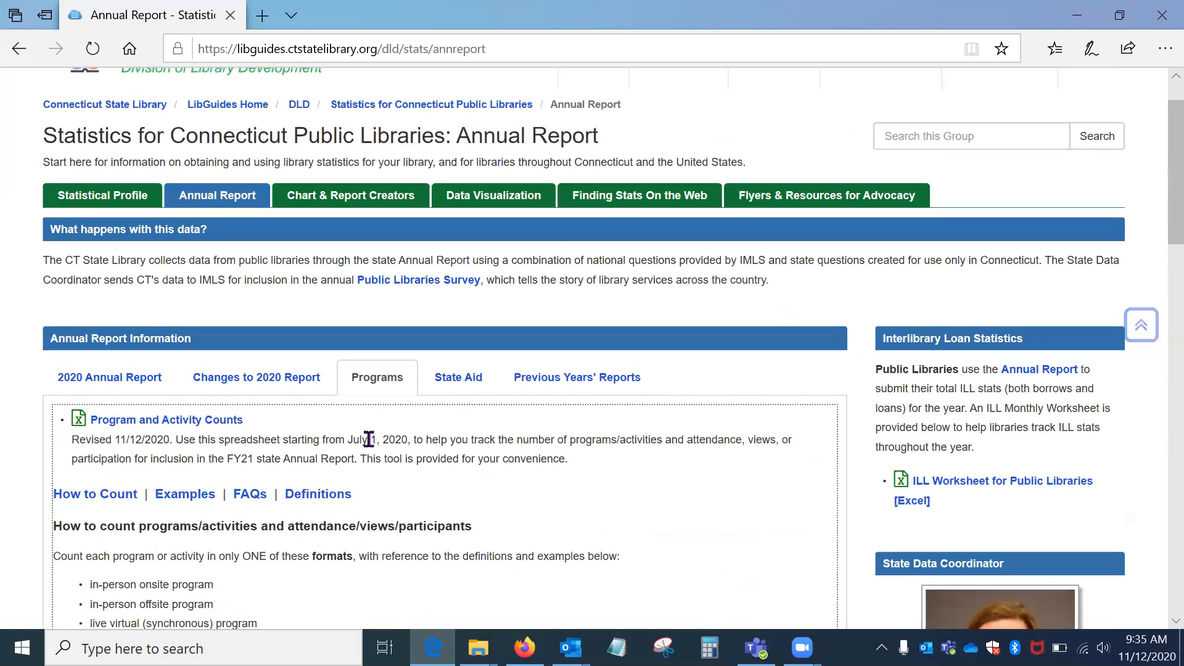
pyautogui.click(174, 426)
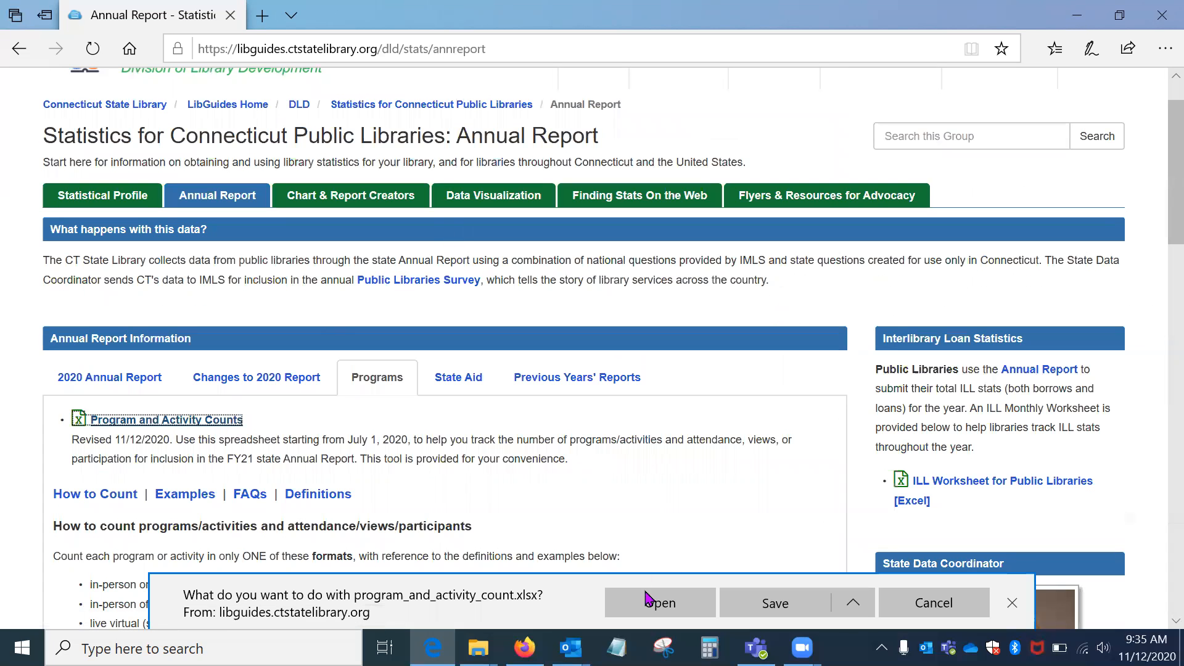
pyautogui.click(657, 607)
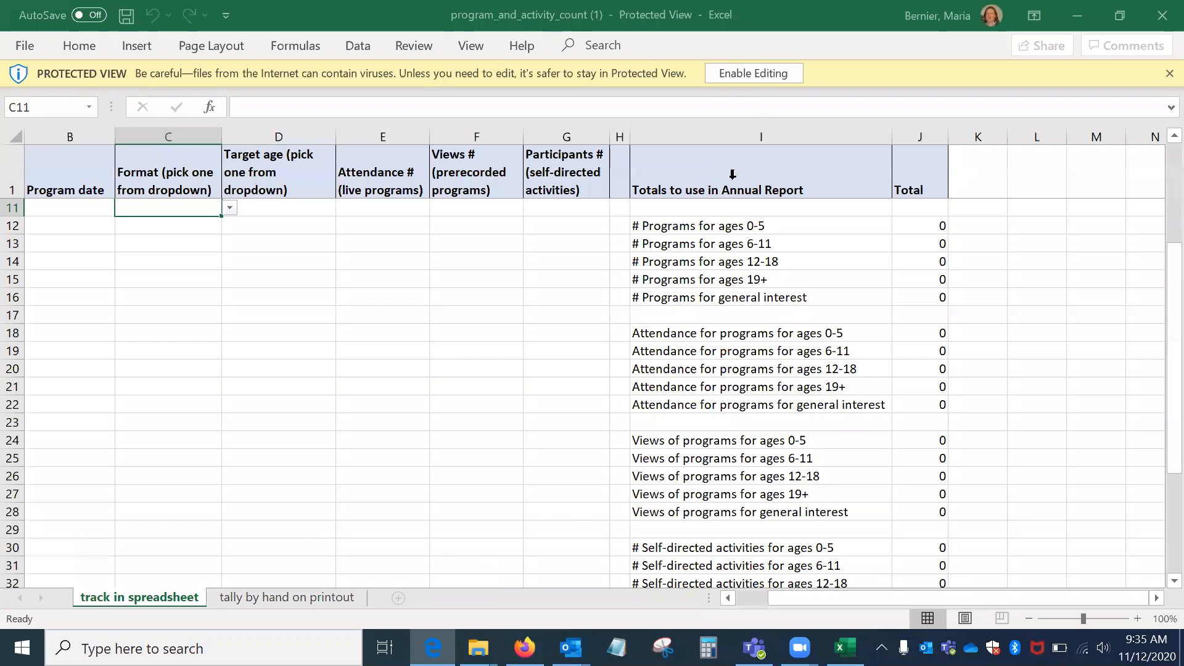
pyautogui.click(754, 73)
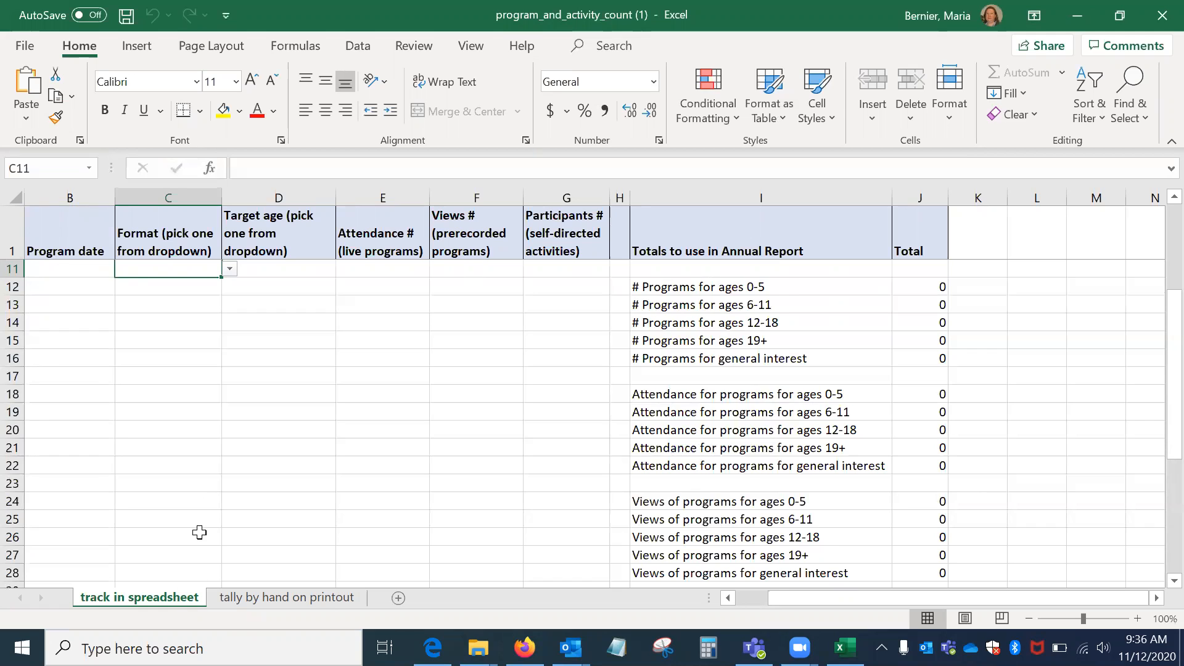
# Examine the Program name, Program date and Format columns, and display the format choices for cell C2
pyautogui.scroll(3, 200, 529)
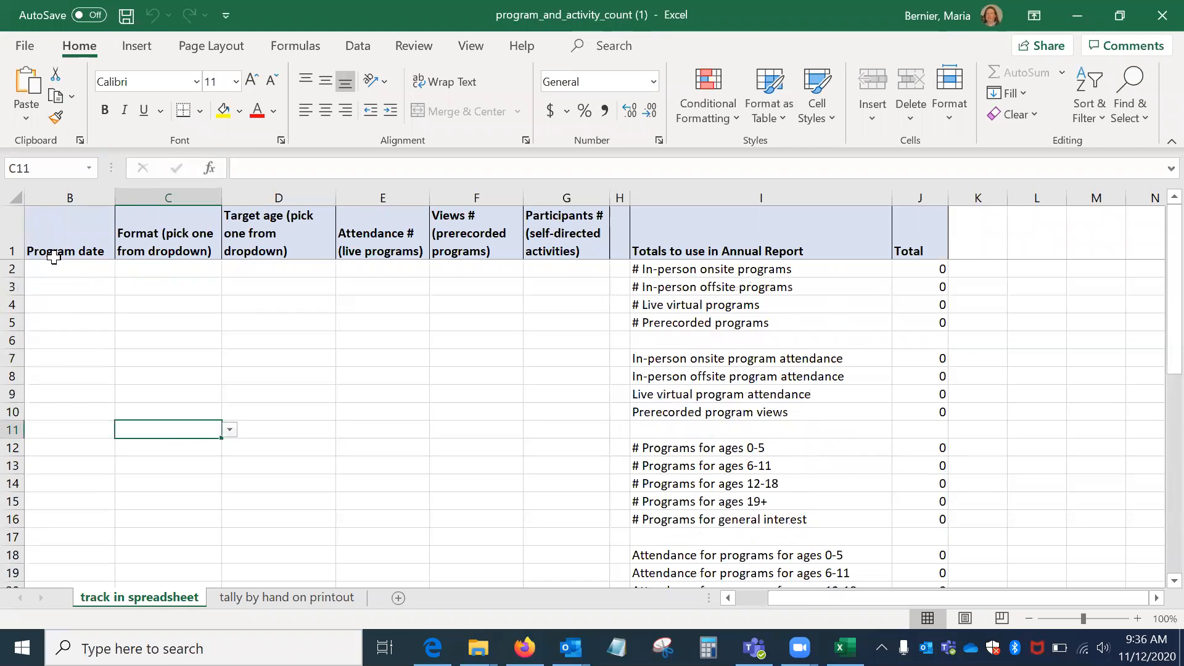
pyautogui.click(50, 221)
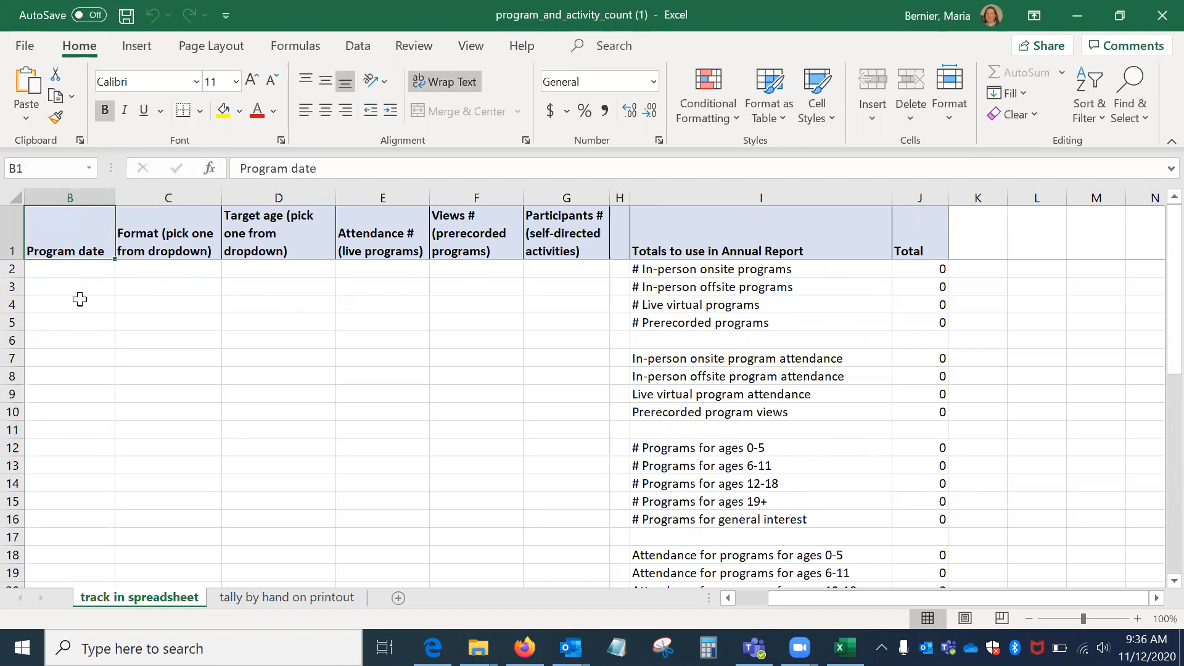
pyautogui.moveTo(771, 598); pyautogui.dragTo(711, 601)
pyautogui.click(87, 226)
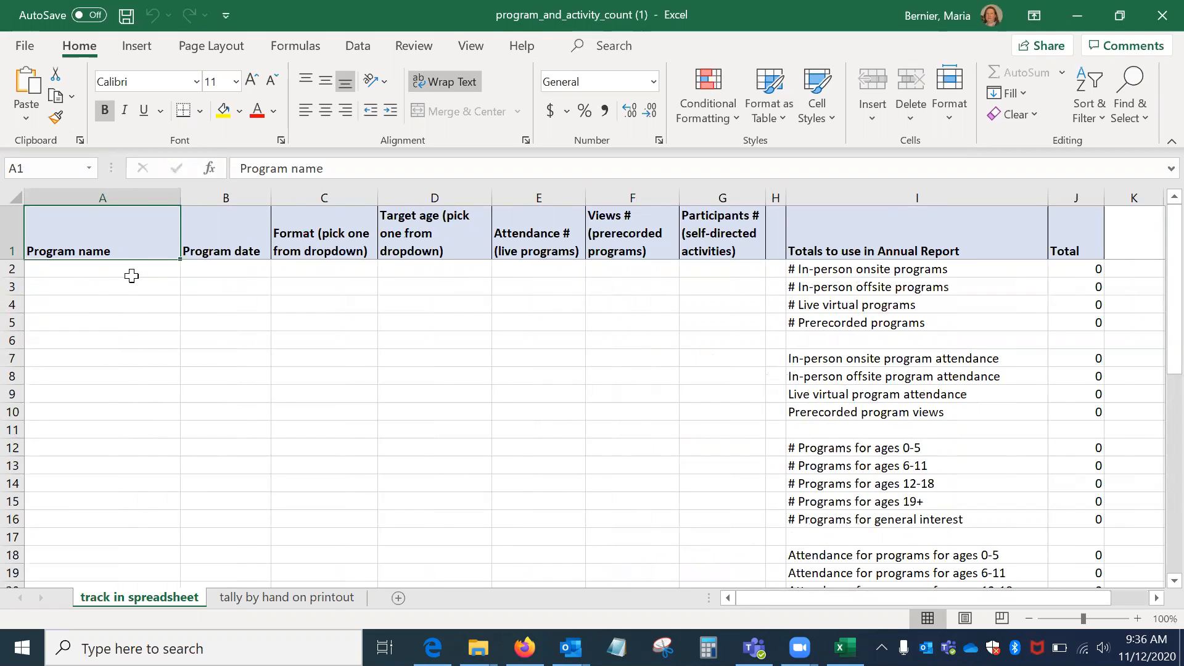
pyautogui.click(246, 225)
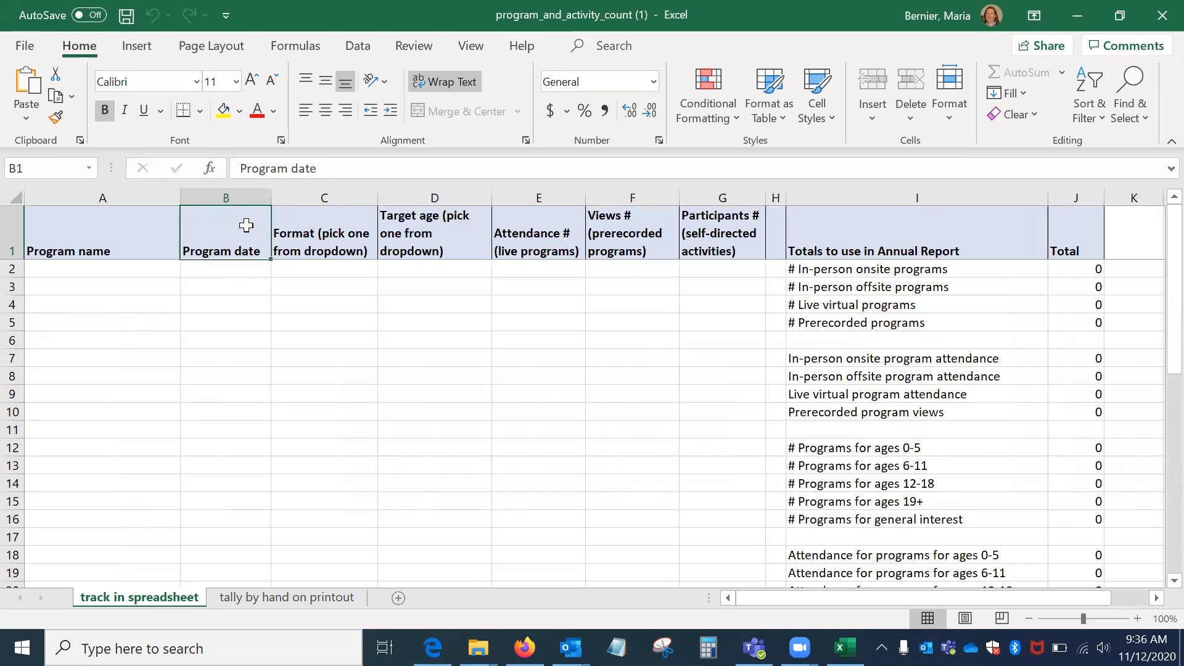
pyautogui.click(315, 235)
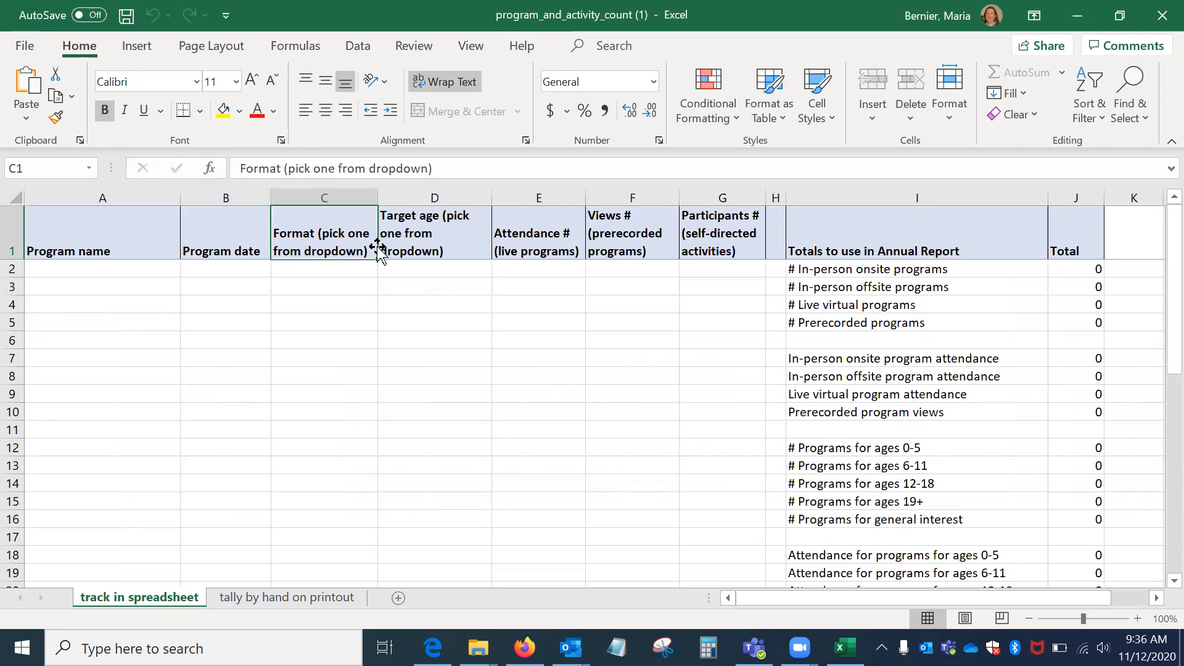
pyautogui.click(365, 272)
pyautogui.click(385, 269)
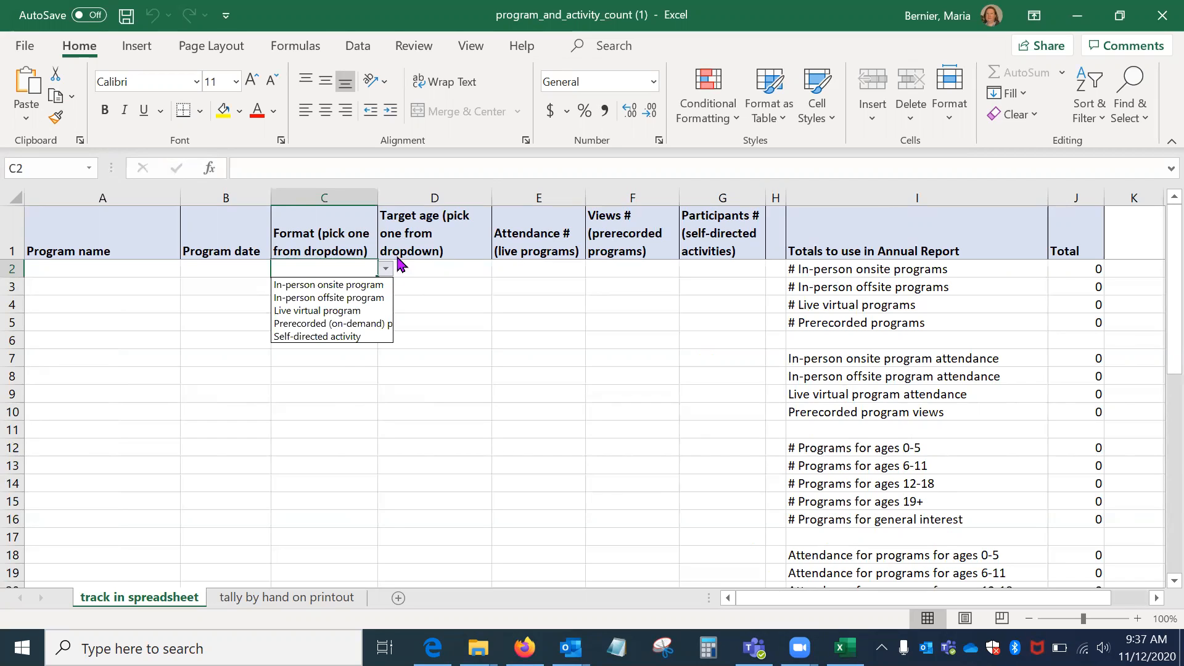
# Display the Target age choices for cell D2 and examine the Attendance column for live programs, ending on cell E2
pyautogui.click(475, 240)
pyautogui.click(481, 245)
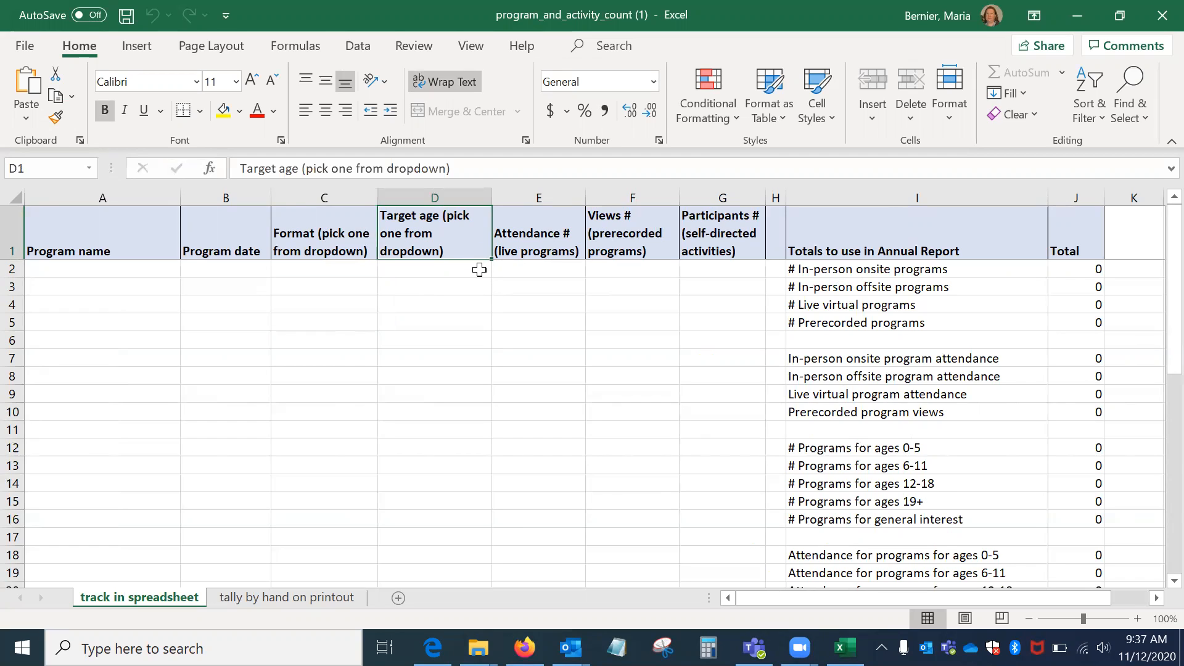
pyautogui.click(480, 269)
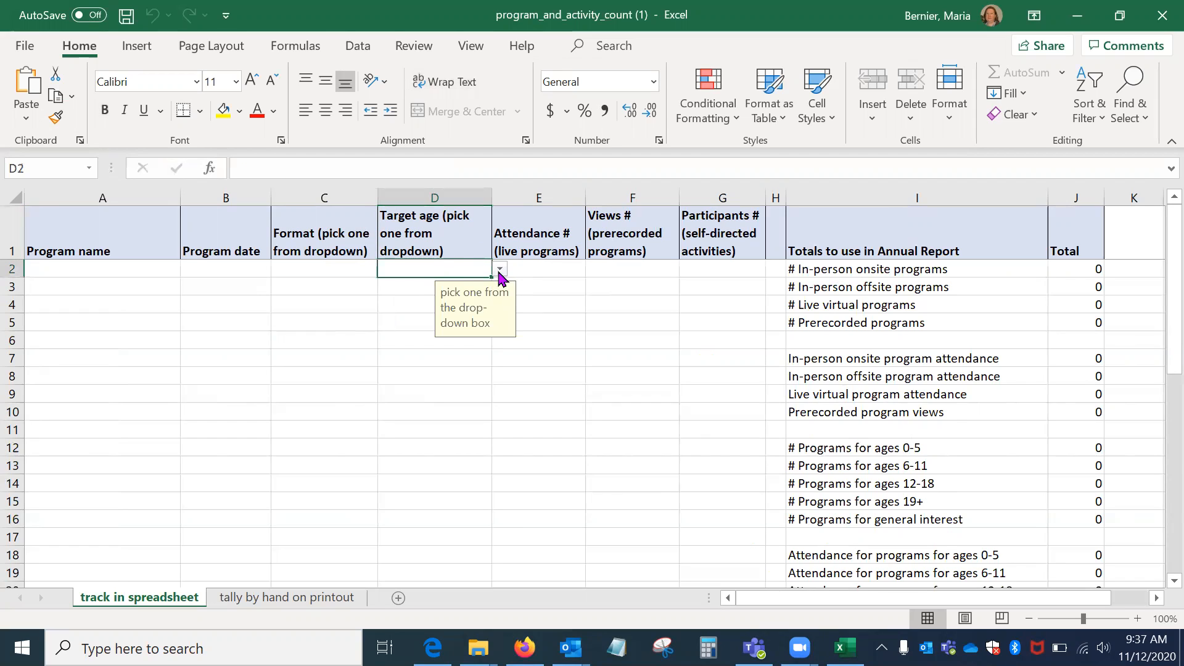
pyautogui.click(500, 270)
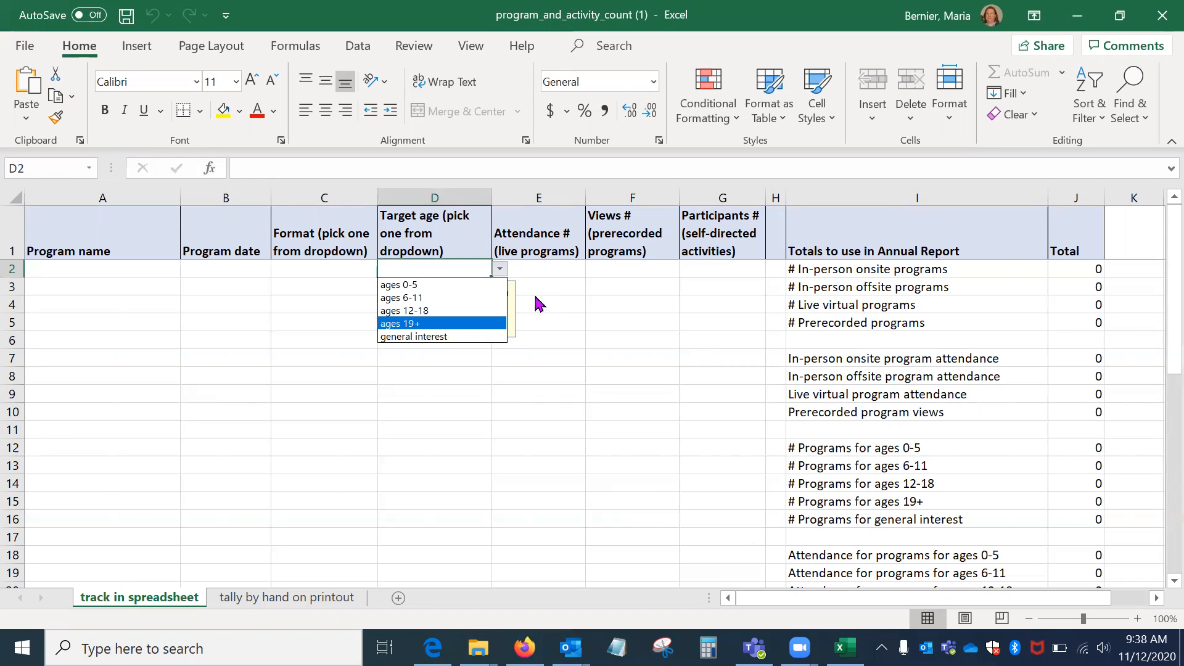
pyautogui.press('Escape')
pyautogui.click(571, 197)
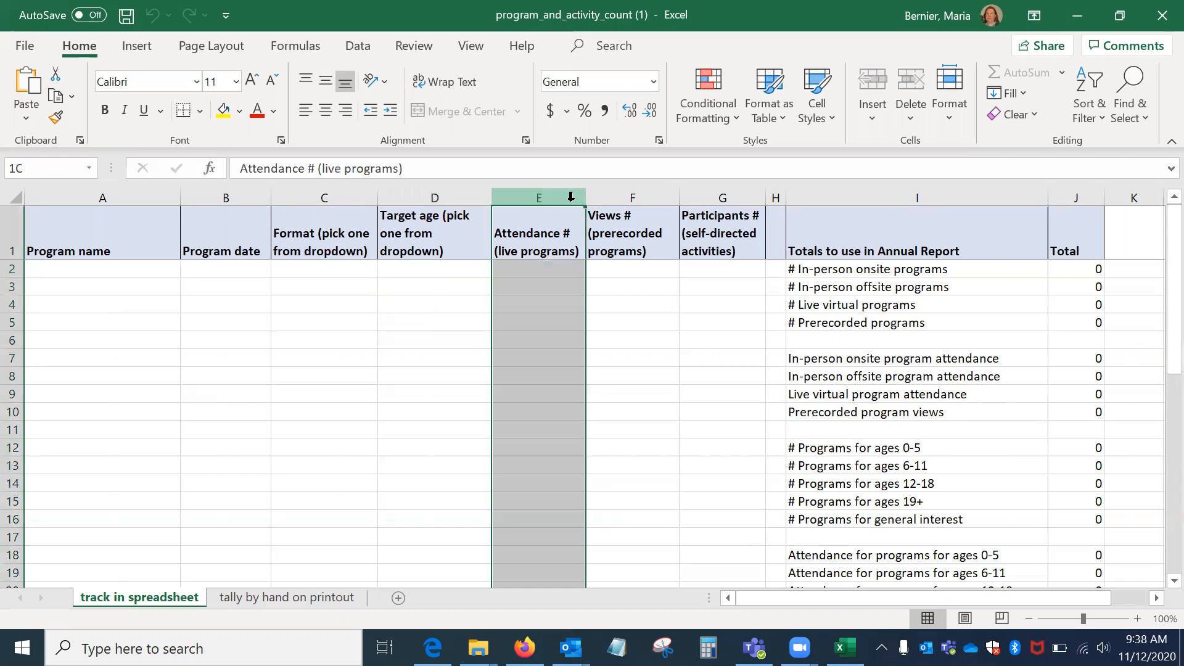
pyautogui.click(567, 269)
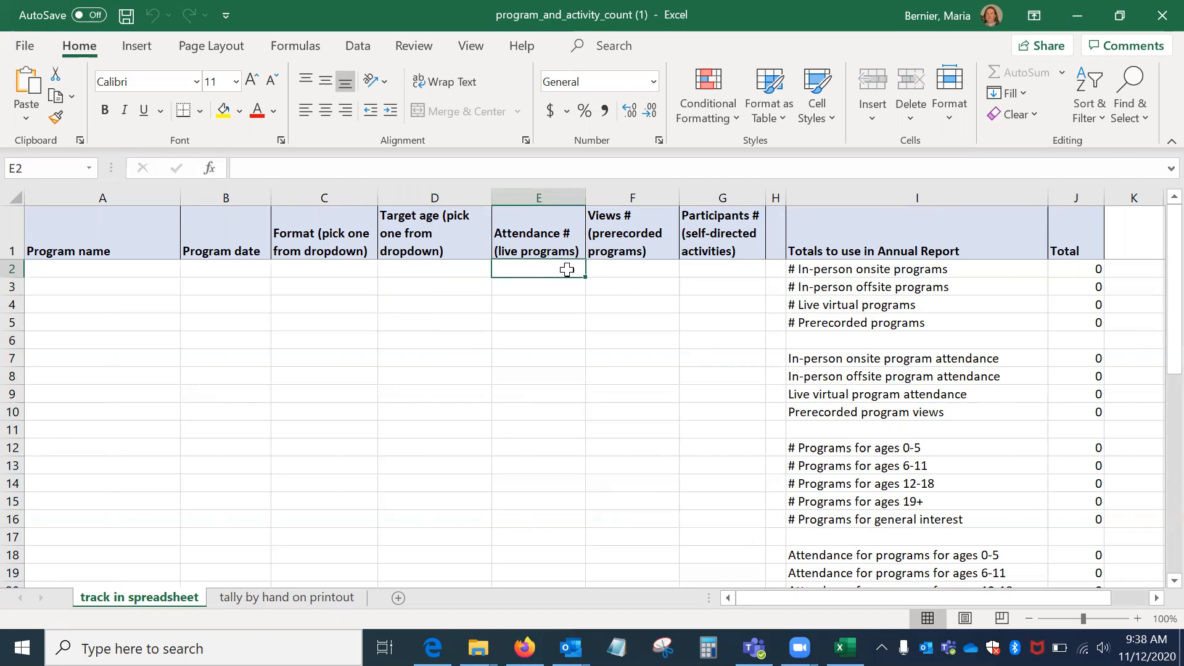
# Set the format in cell C2 to Self-directed activity and examine the Participants column for self-directed activities
pyautogui.click(348, 268)
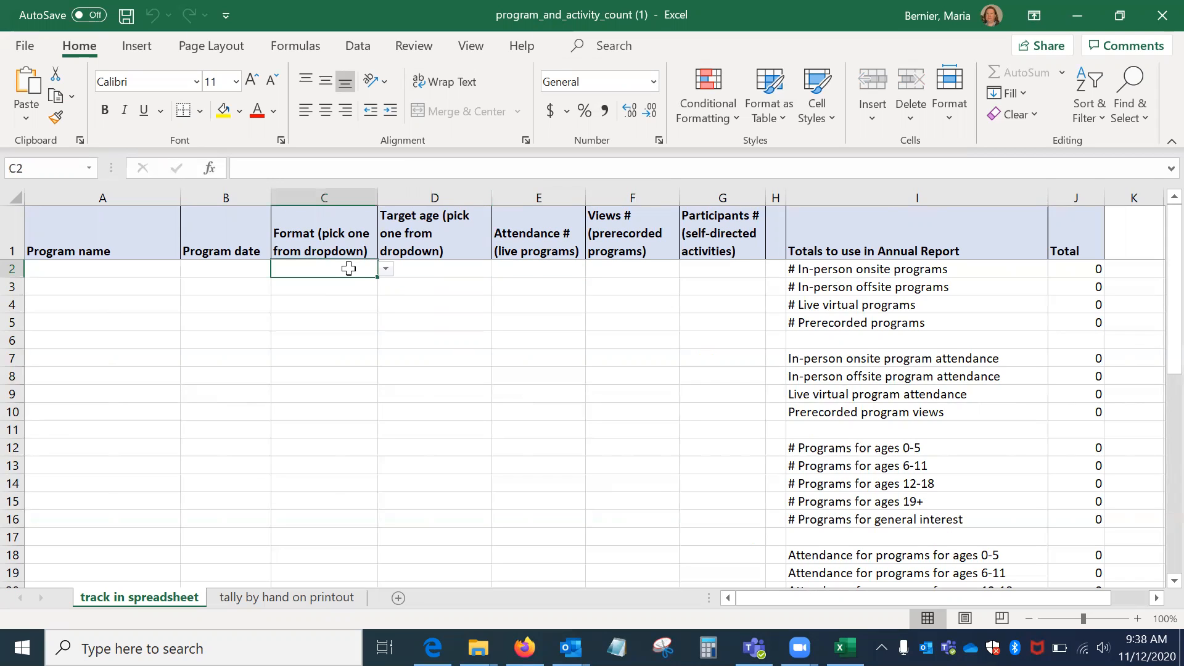
pyautogui.click(385, 270)
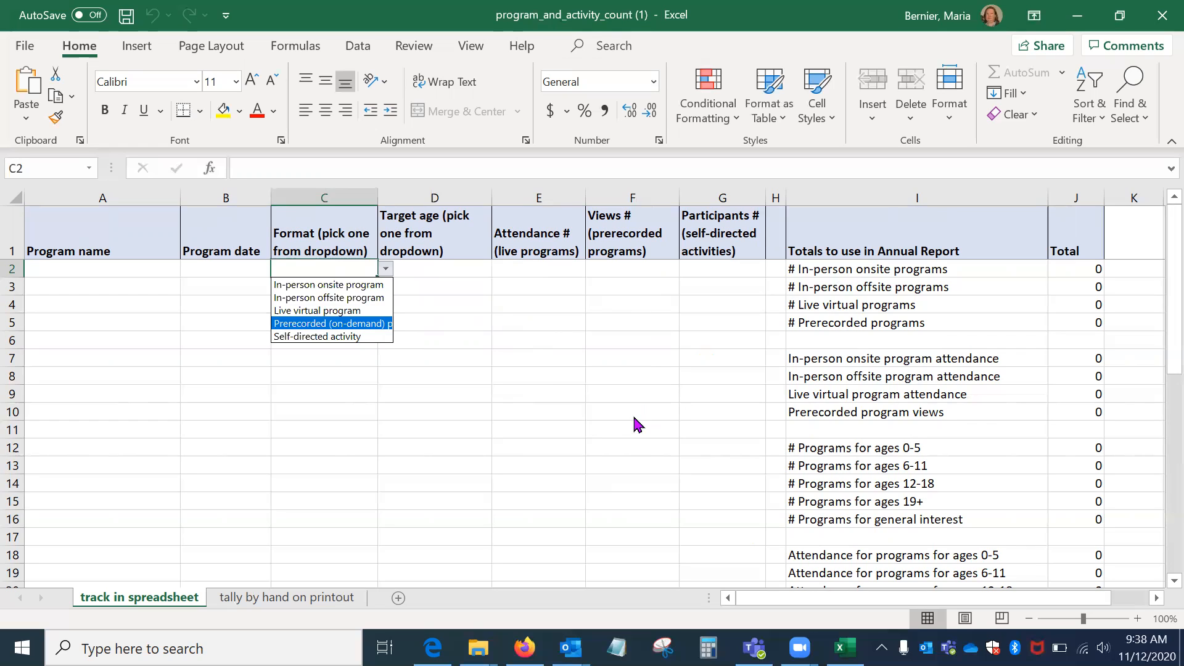
pyautogui.click(345, 336)
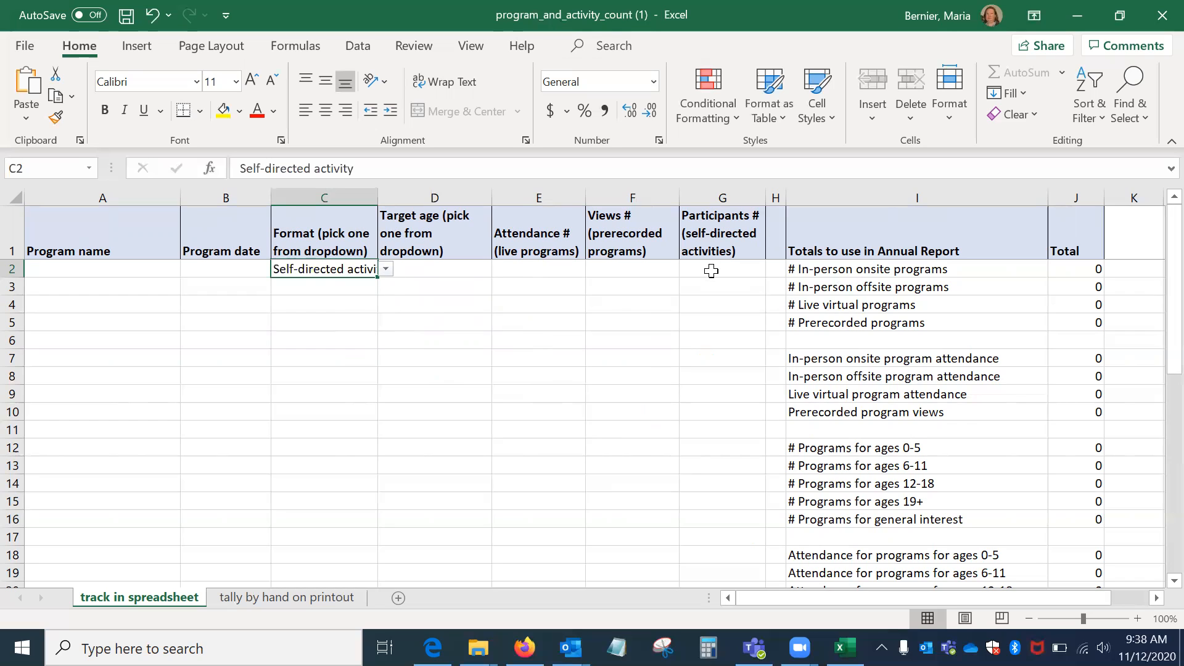
pyautogui.click(717, 198)
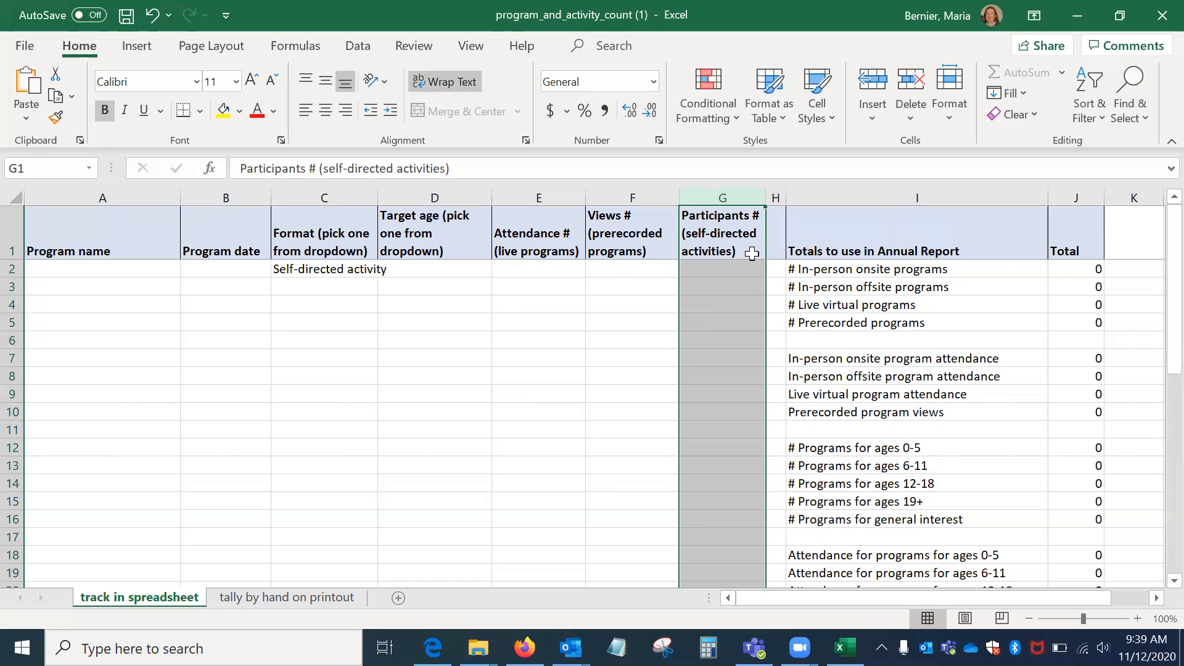
pyautogui.click(714, 269)
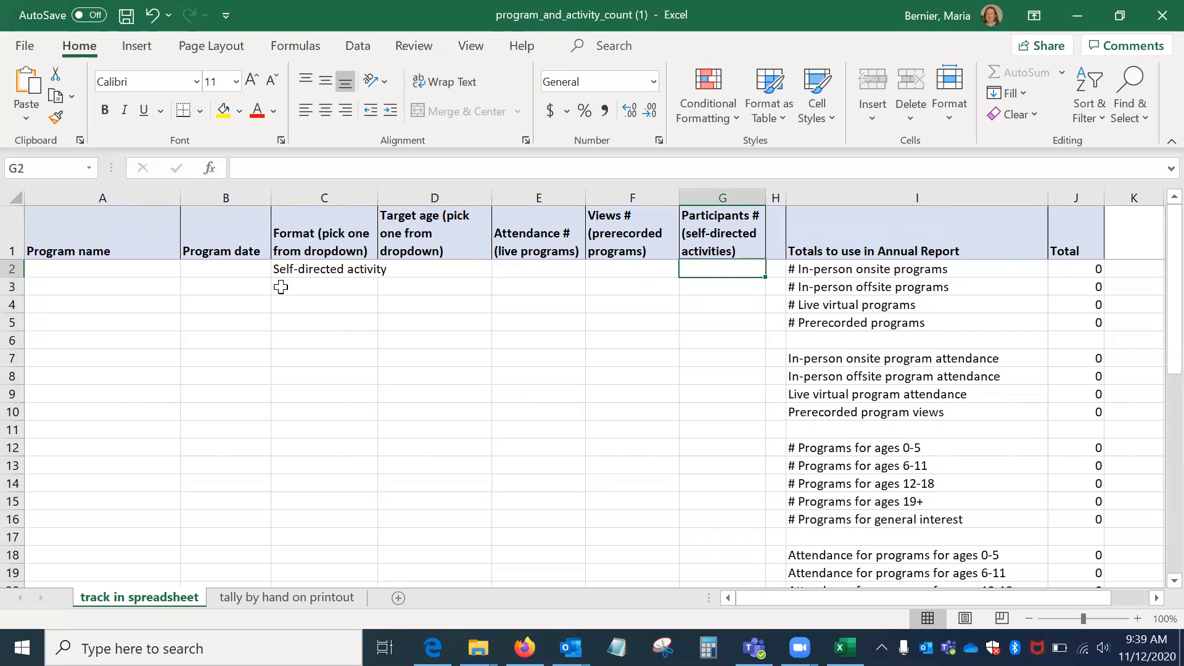
# Enter the program name "Animal show" in cell A2 with the program date 10/15/2020
pyautogui.click(95, 273)
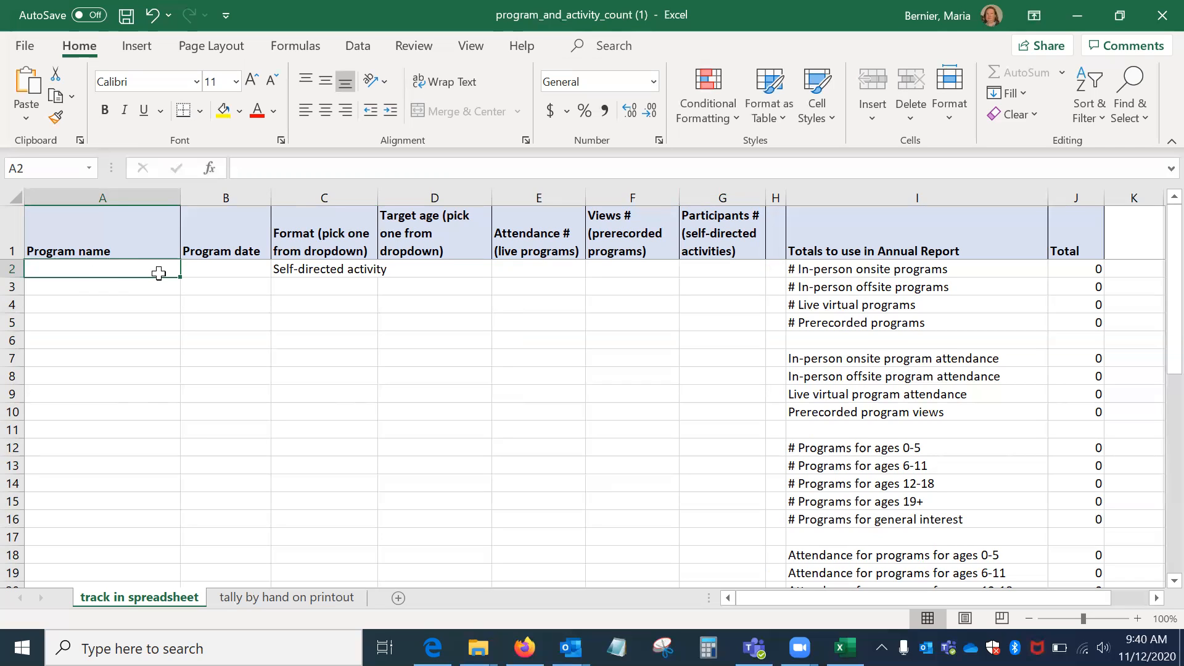
pyautogui.write('Animal')
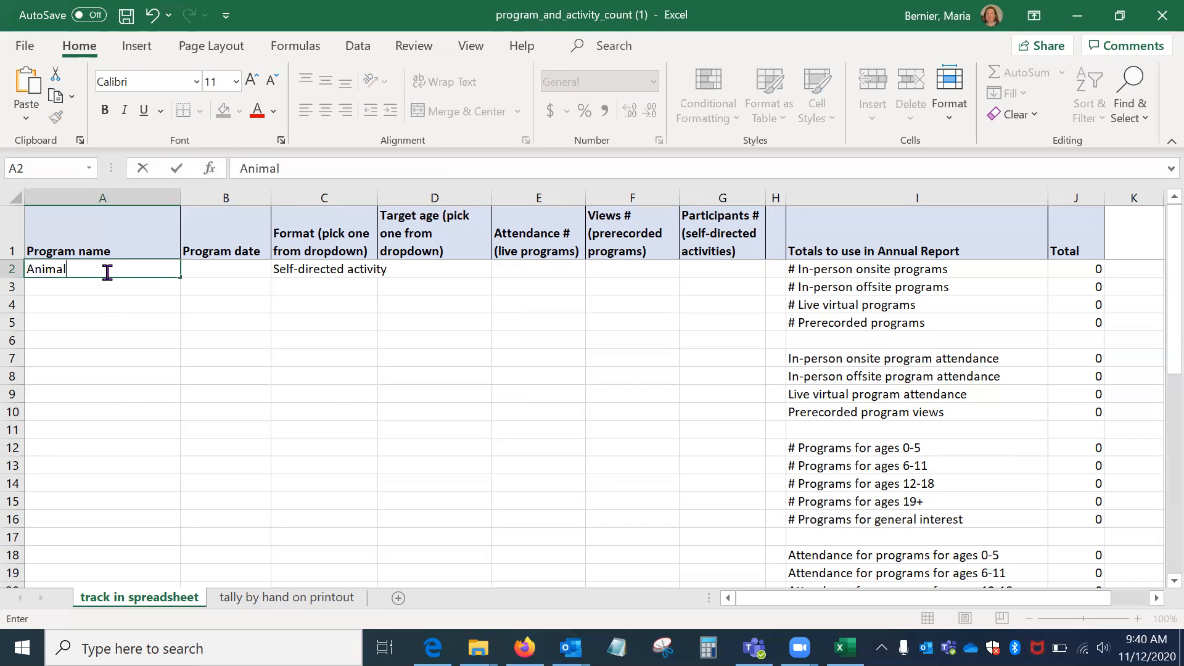
pyautogui.write(' show')
pyautogui.press('Tab')
pyautogui.write('10/')
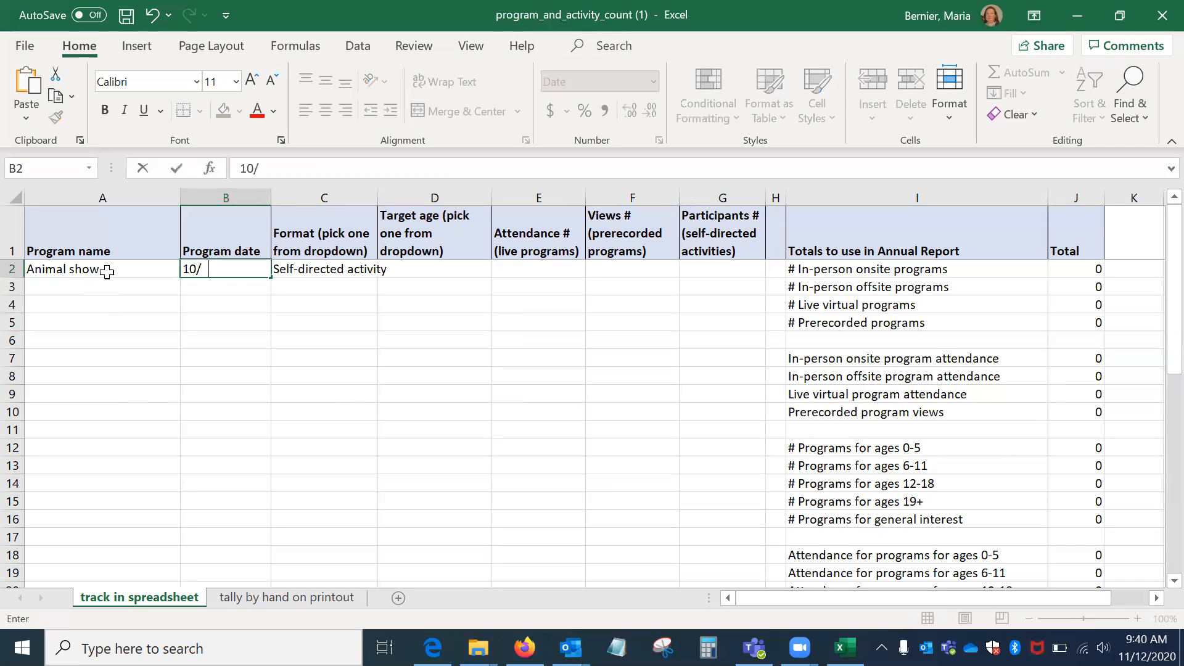
pyautogui.write('15/2020')
pyautogui.press('Tab')
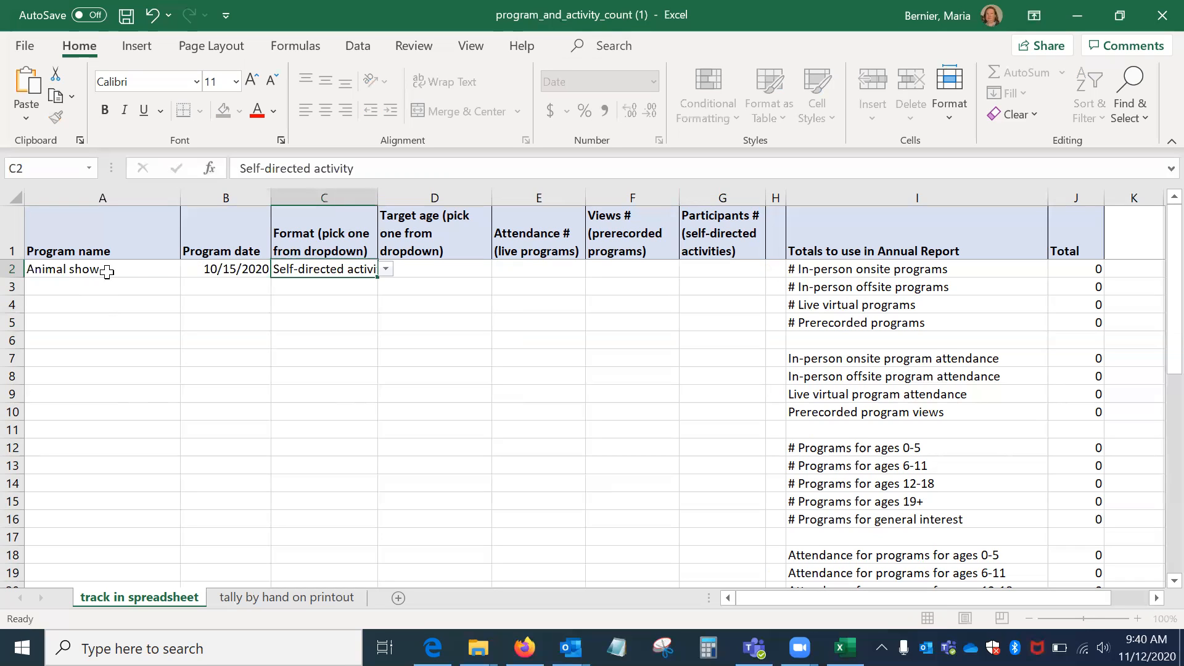
# Set the Animal show's format to Live virtual program and its target age to general interest
pyautogui.click(385, 269)
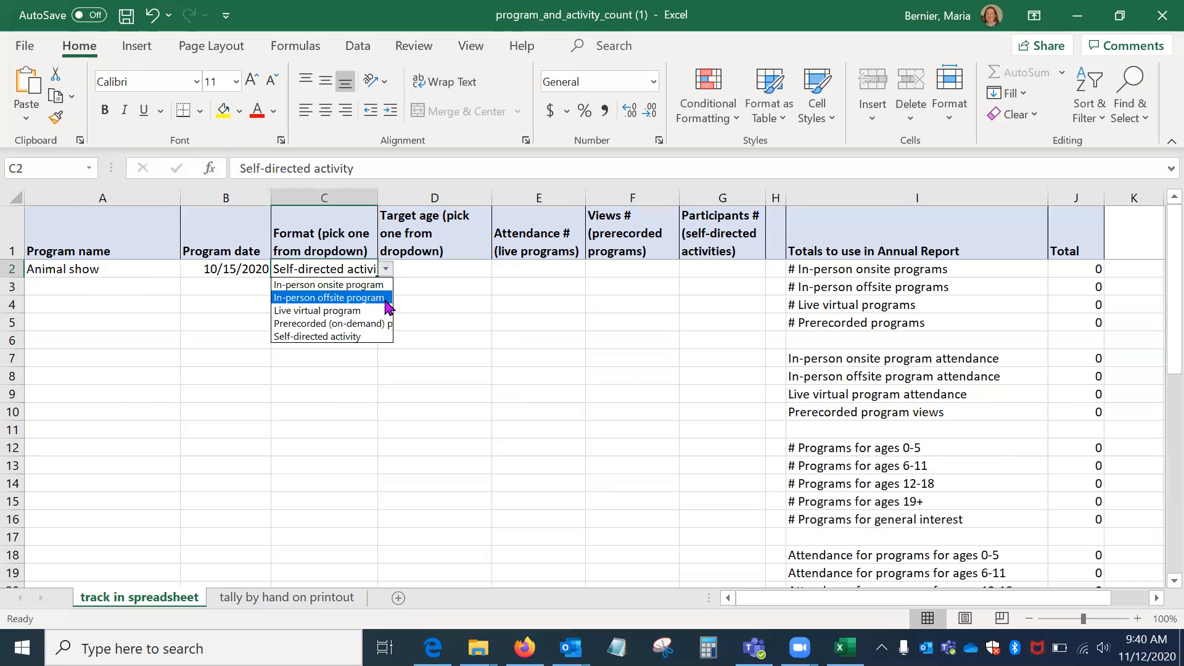
pyautogui.click(378, 309)
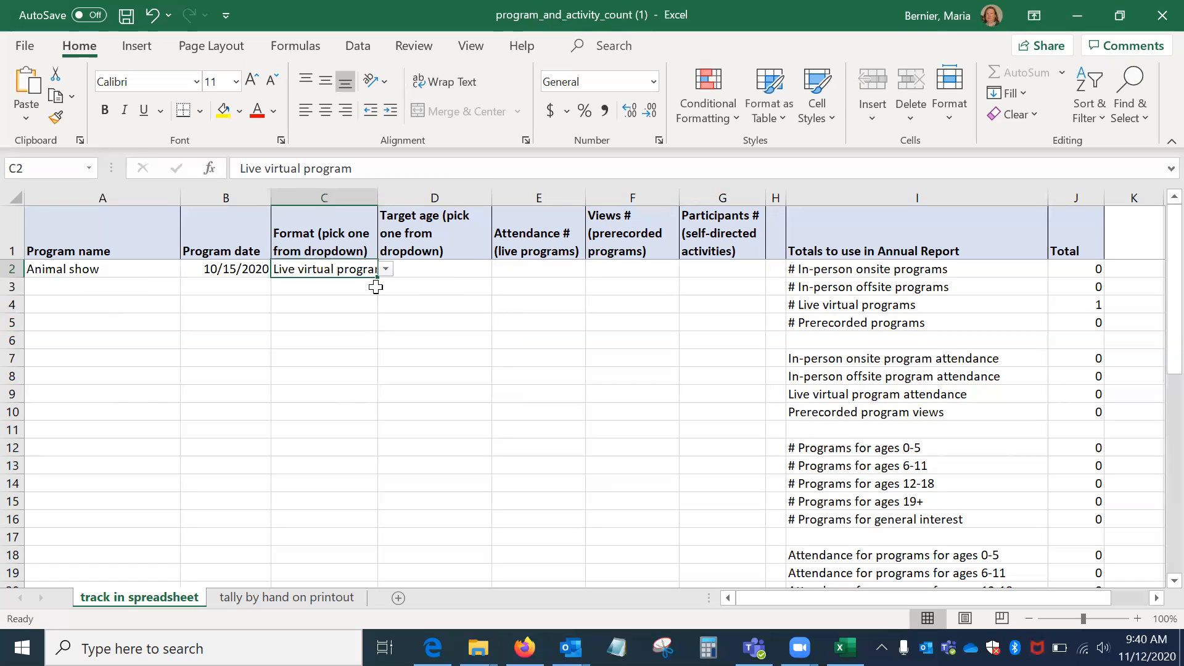
pyautogui.click(417, 276)
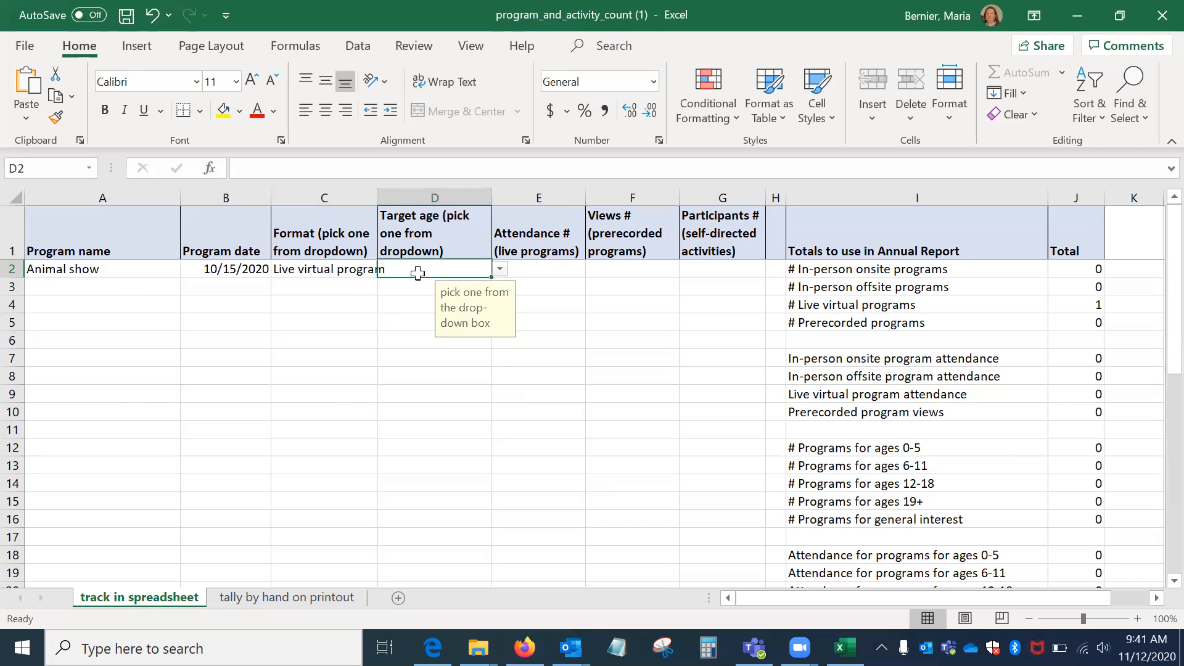
pyautogui.click(498, 270)
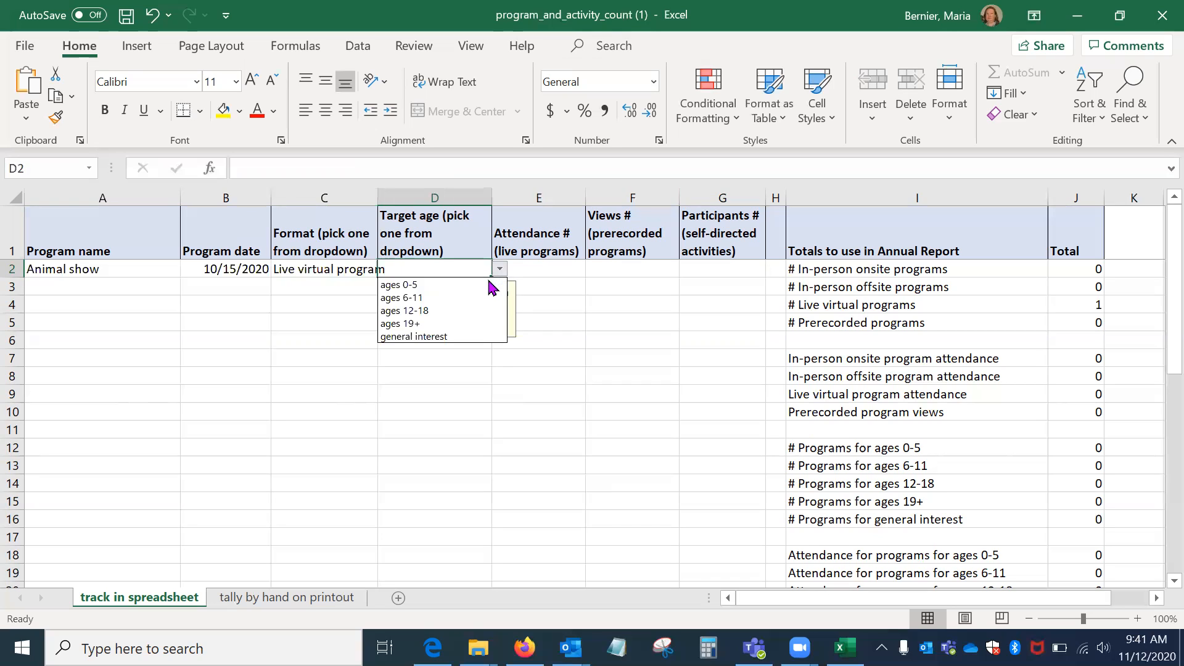
pyautogui.click(473, 336)
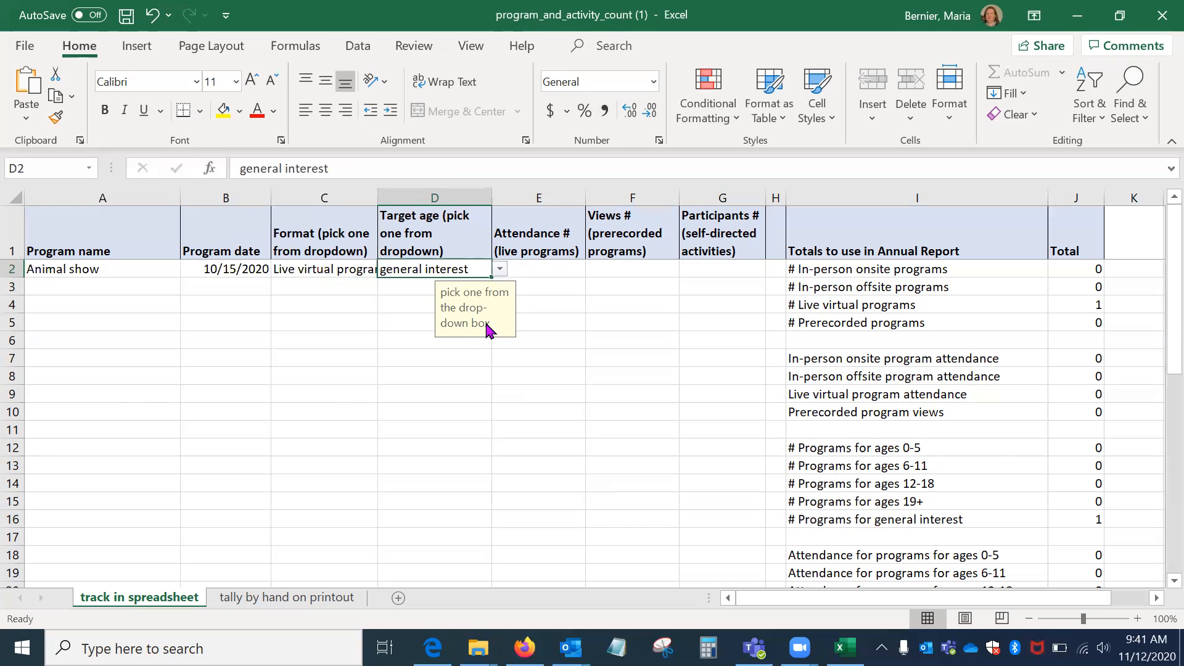
pyautogui.click(500, 272)
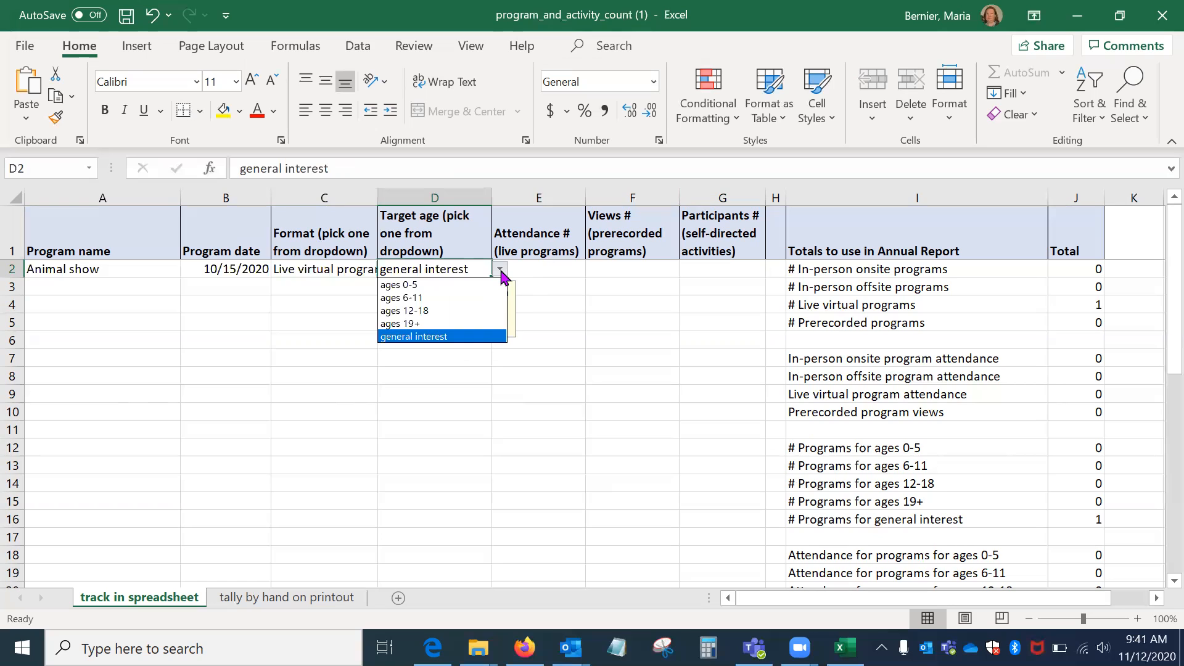
pyautogui.click(500, 272)
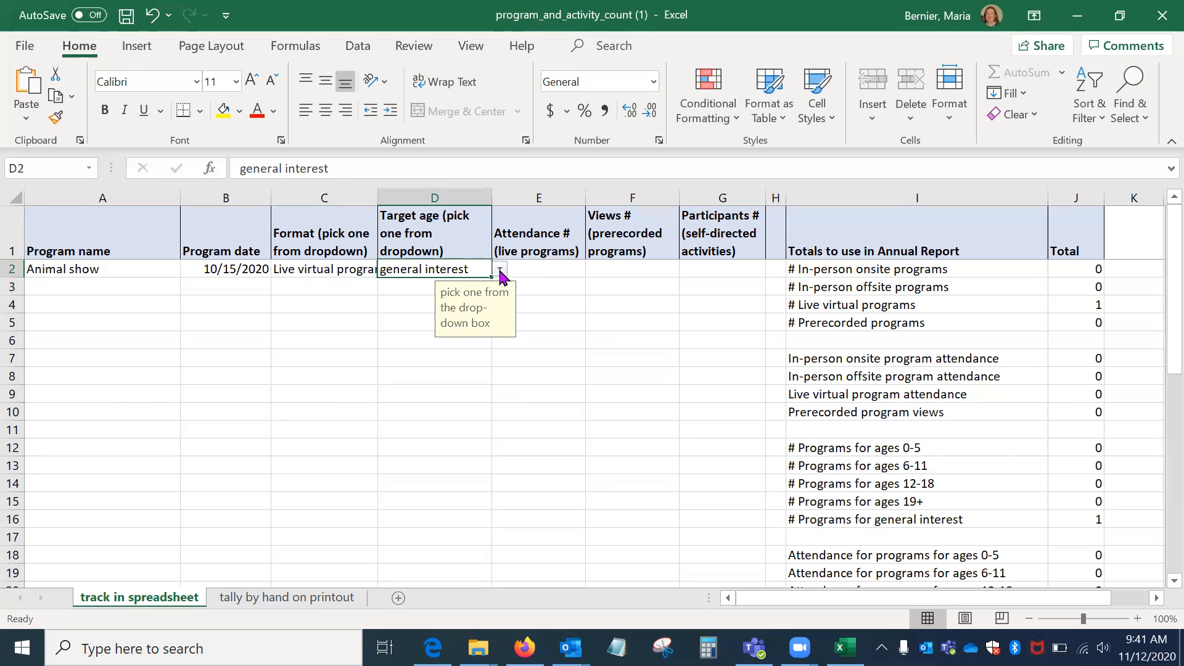
# Enter a live attendance of 74 for the Animal show, leaving its Views and Participants cells empty
pyautogui.click(549, 269)
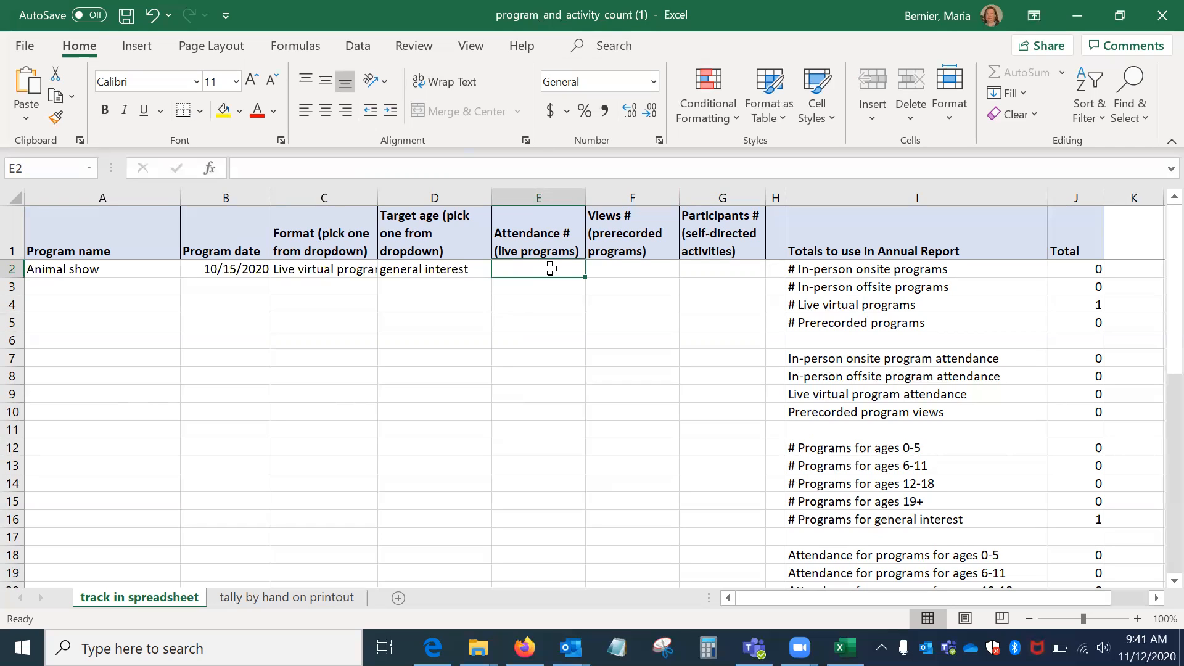
pyautogui.write('74')
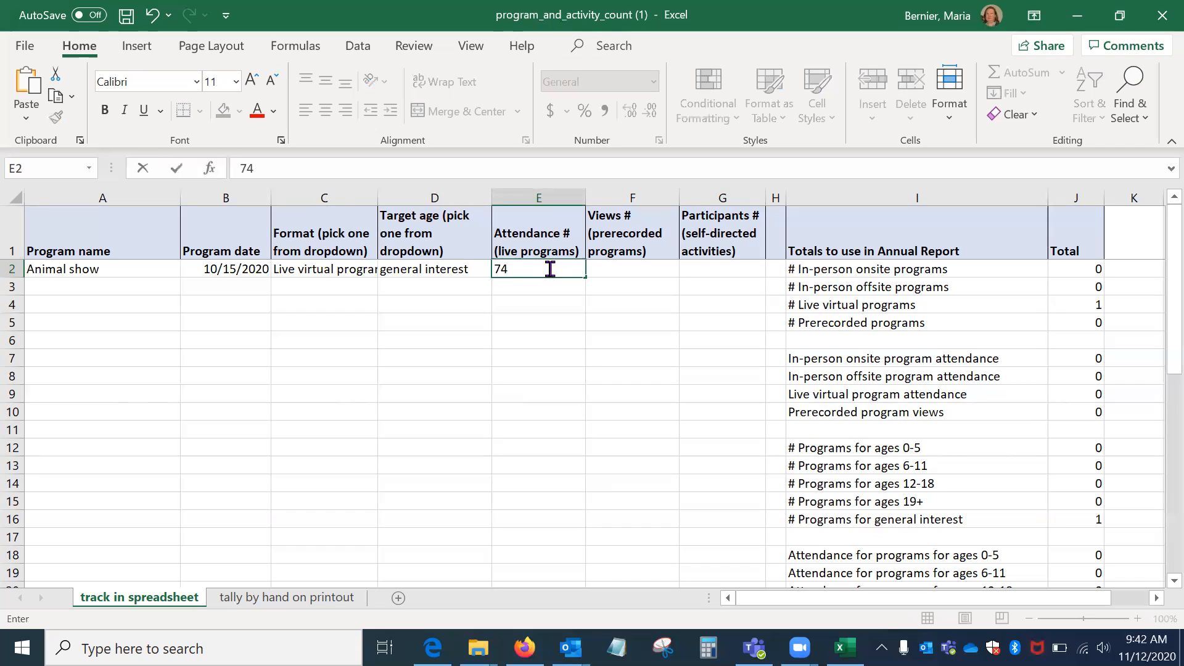
pyautogui.press('Tab')
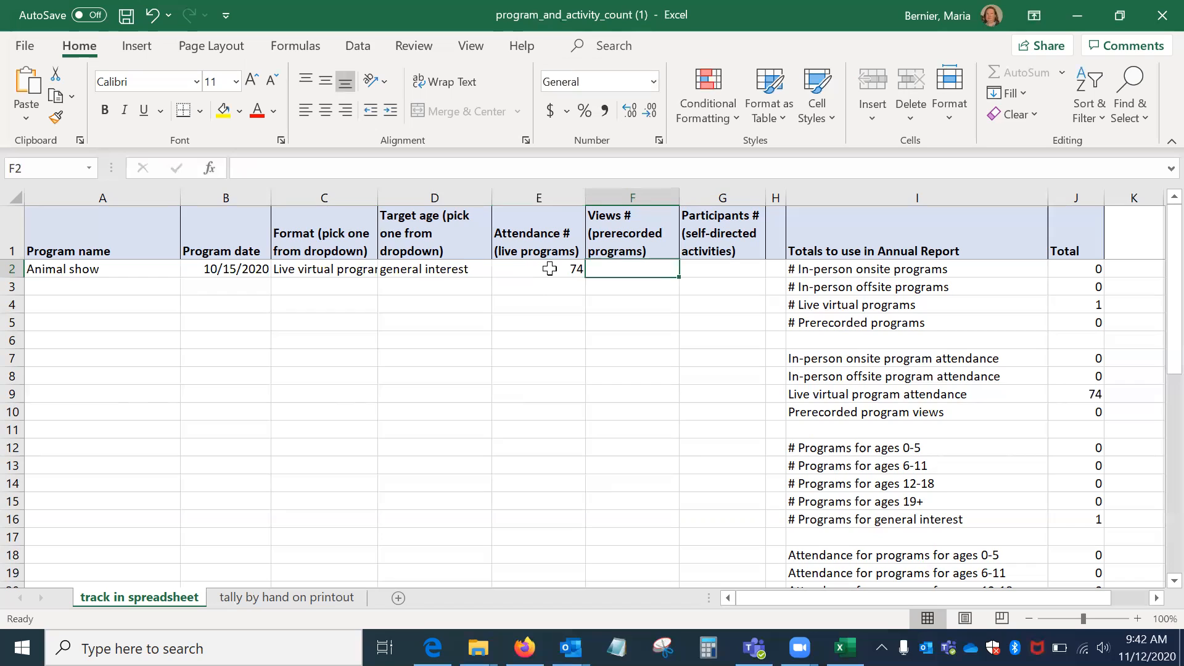
pyautogui.click(549, 268)
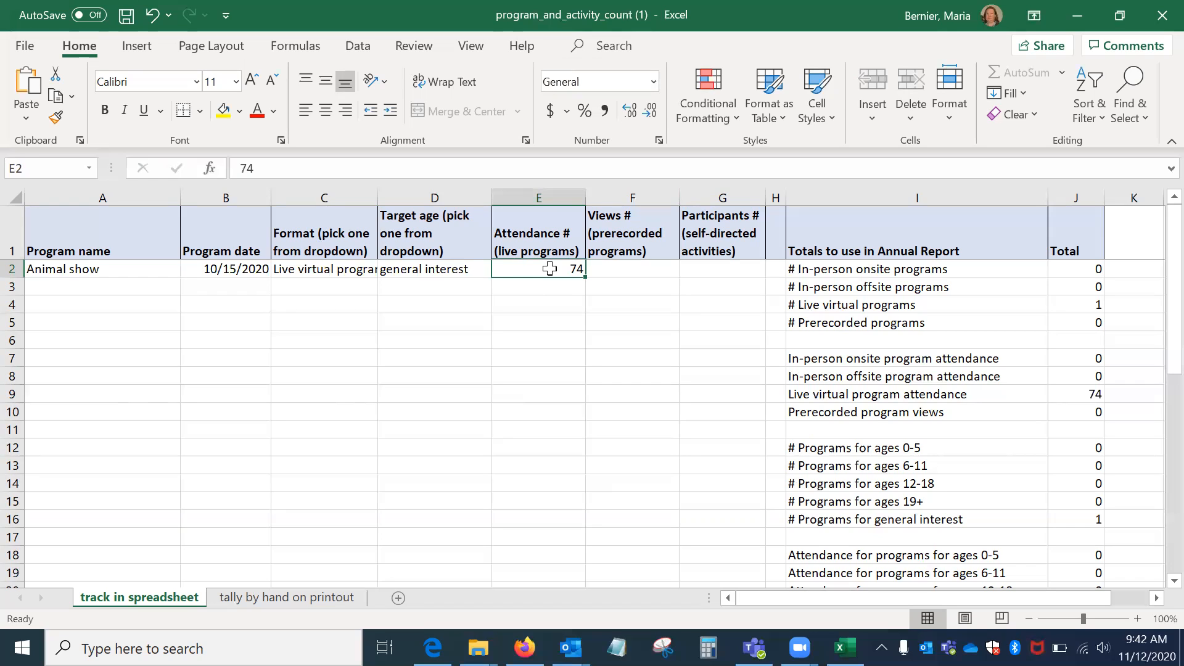
pyautogui.click(616, 269)
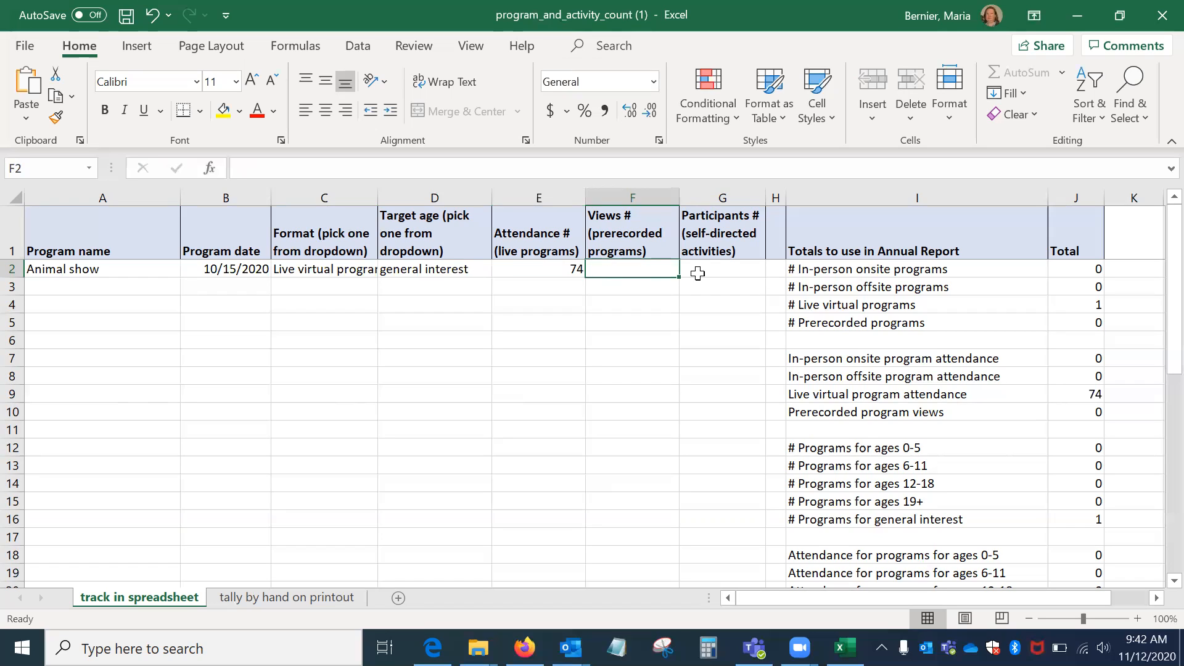
pyautogui.click(722, 271)
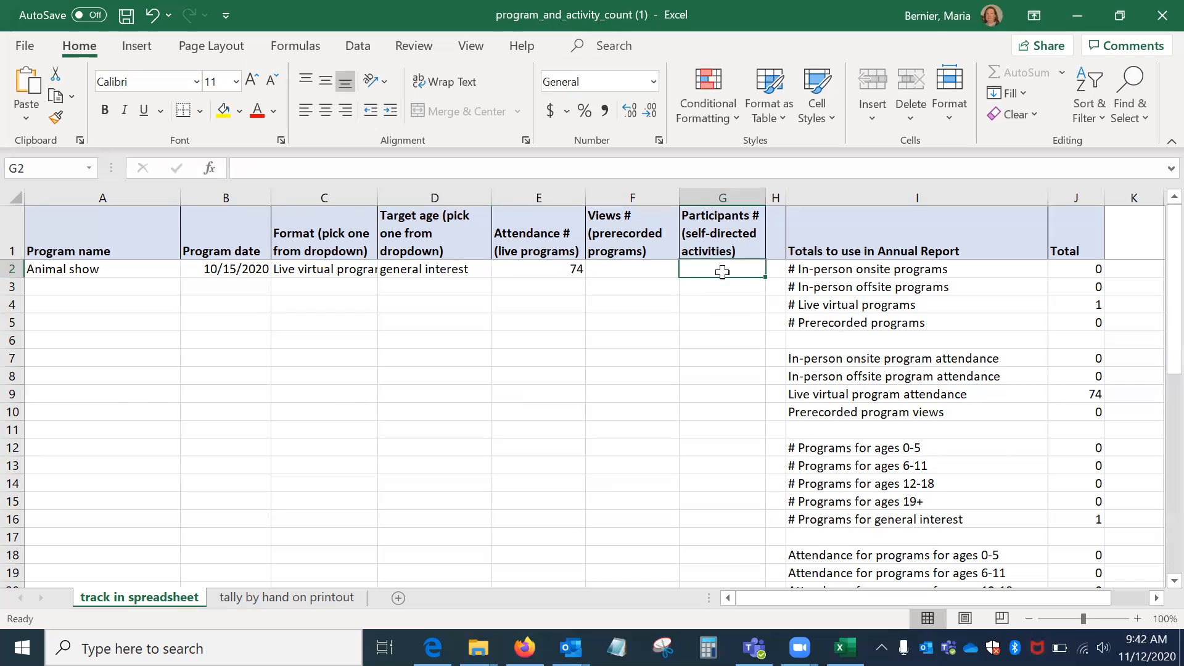
# Enter "Halloween take and make" as the program name in cell A3 with the date 10/28/2020
pyautogui.click(107, 282)
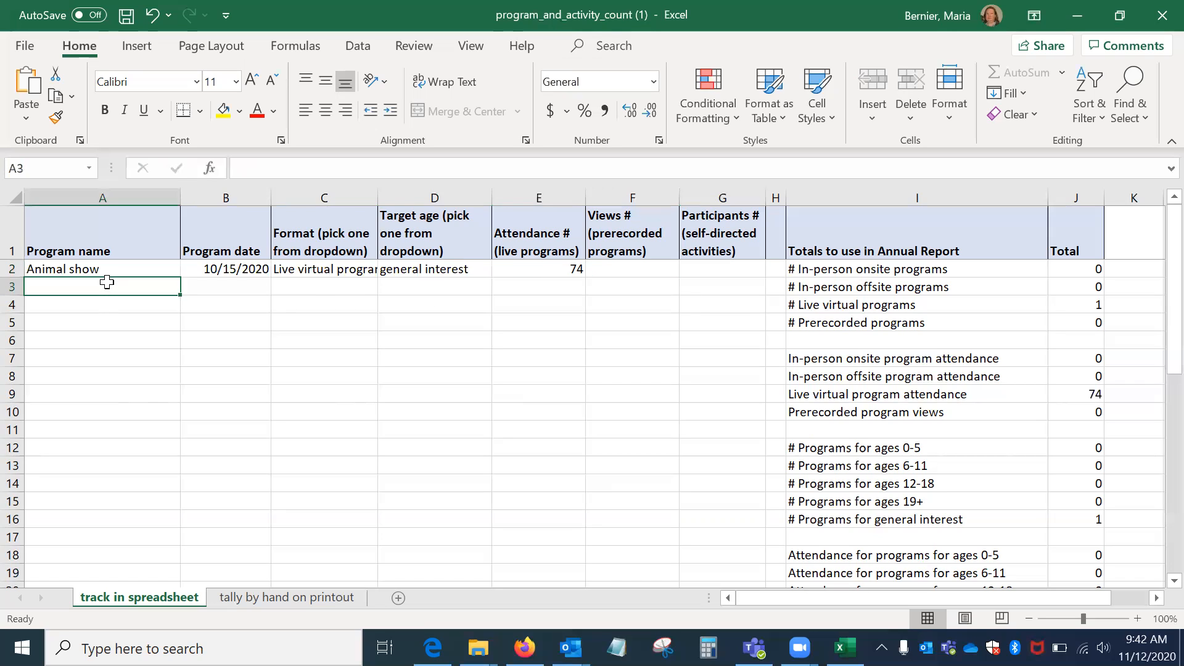
pyautogui.write('Hall')
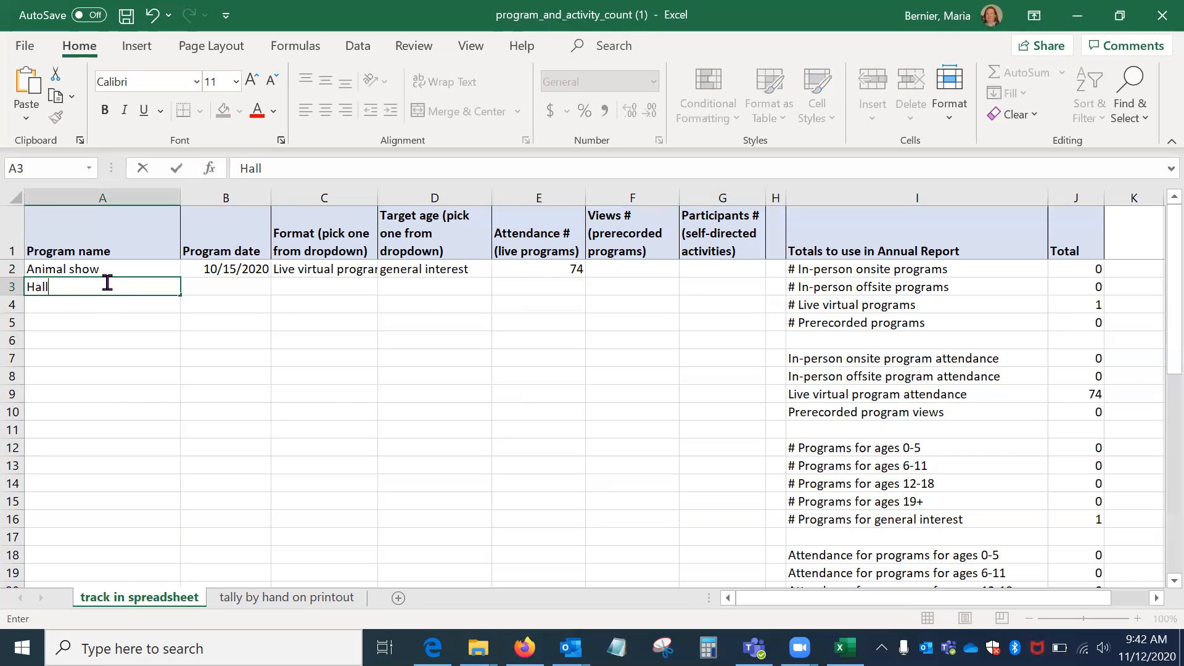
pyautogui.write('oween take and a')
pyautogui.press('BackSpace')
pyautogui.write('make')
pyautogui.press('Tab')
pyautogui.write('10')
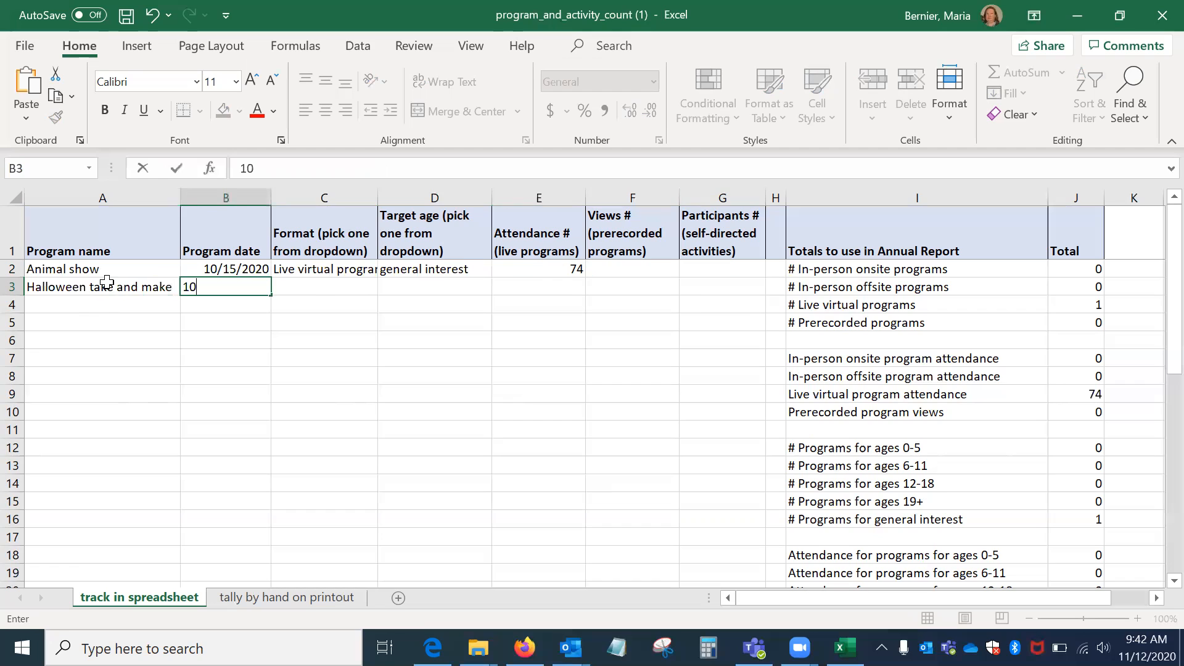
pyautogui.write('/28/2020')
pyautogui.press('Tab')
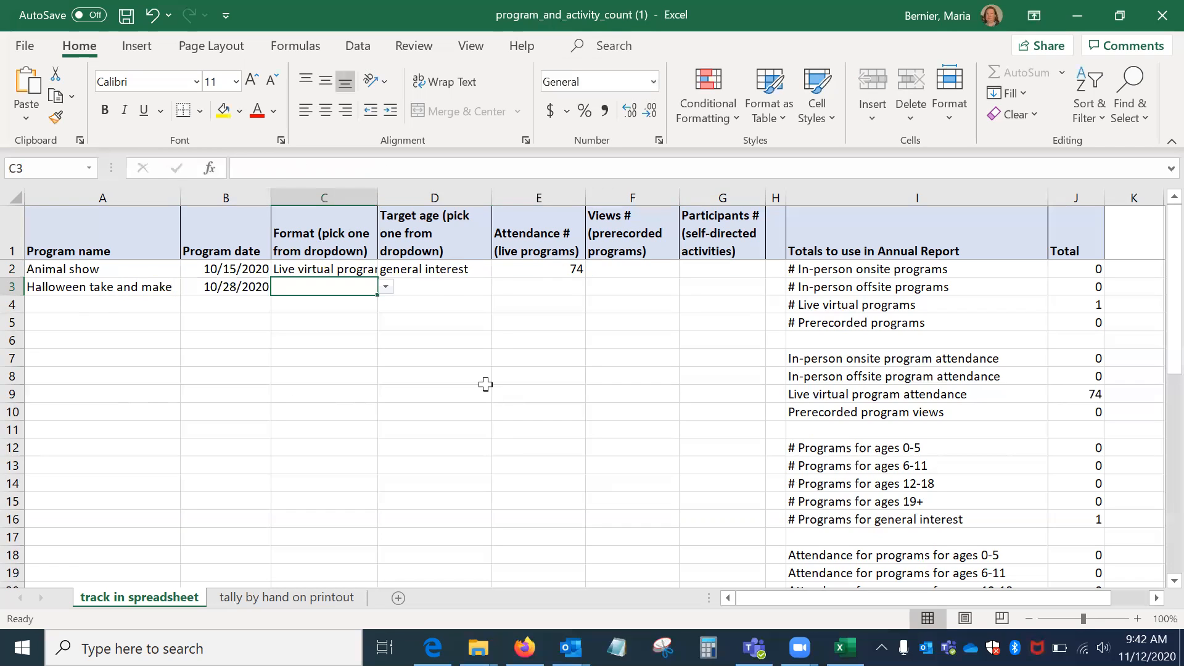
# Set the Halloween take and make's format to Self-directed activity and its target age to ages 6-11
pyautogui.click(386, 287)
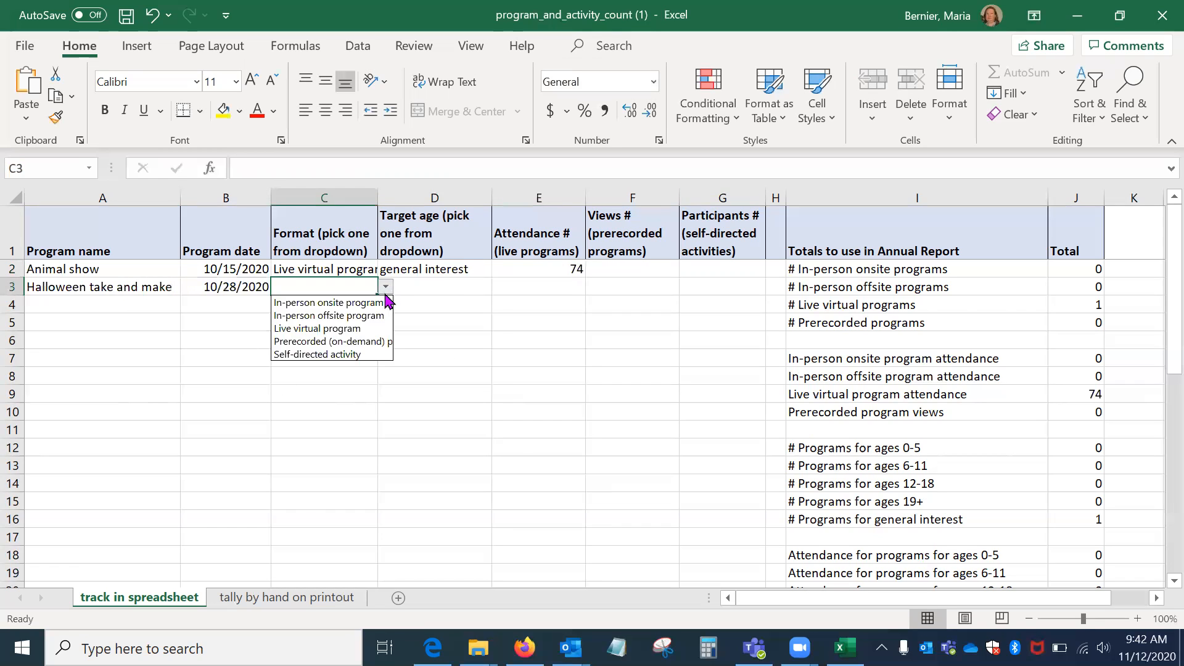
pyautogui.click(367, 354)
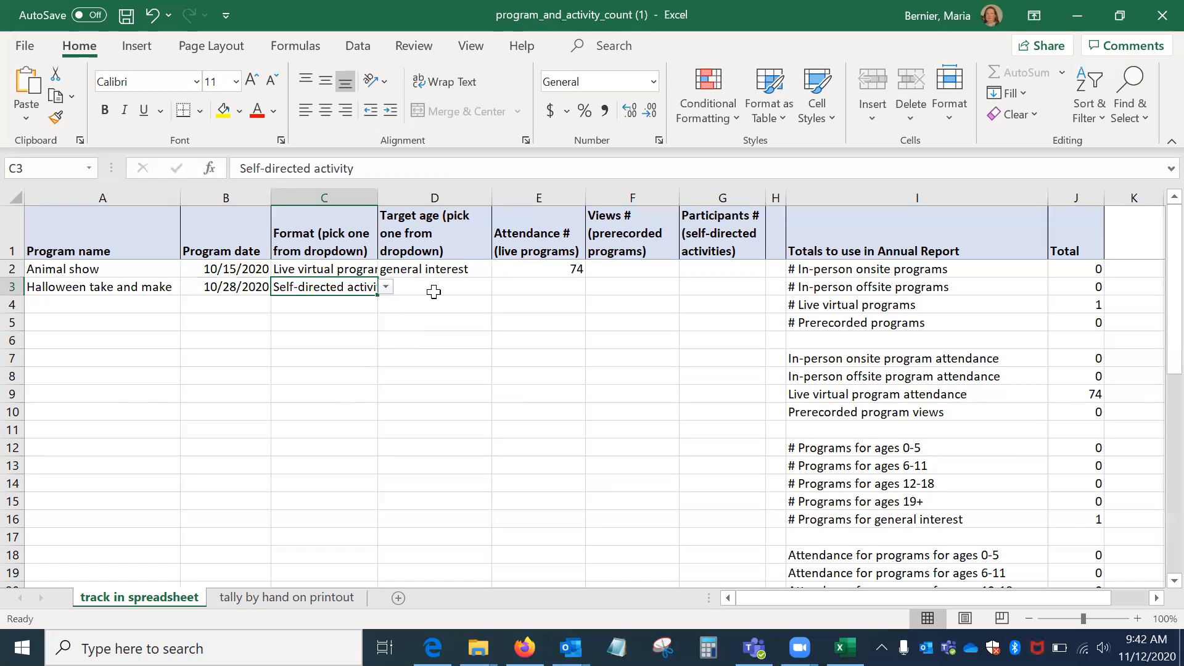
pyautogui.click(392, 290)
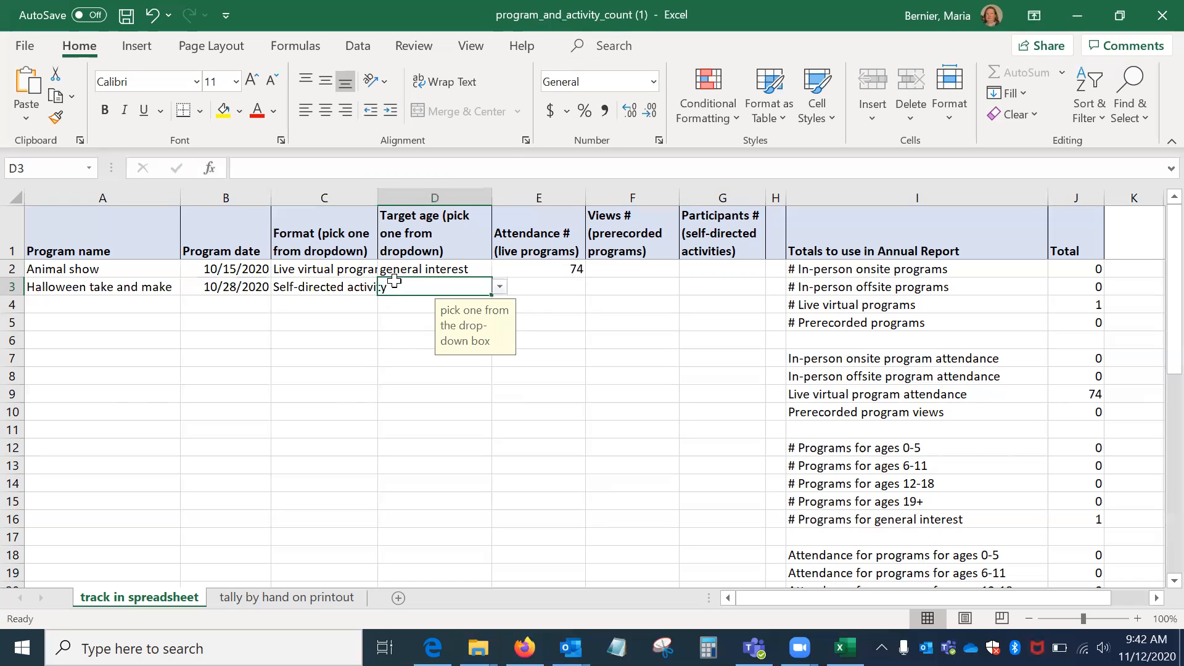
pyautogui.click(499, 288)
pyautogui.click(487, 316)
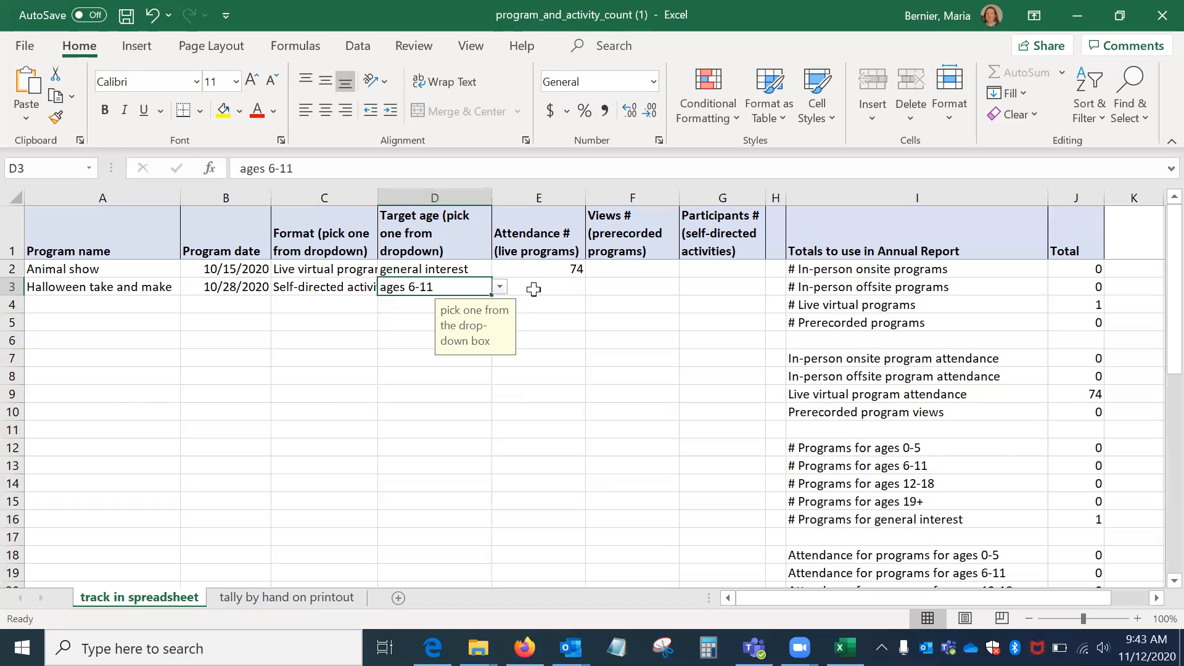
# Enter 50 participants for the Halloween take and make in cell G3
pyautogui.click(735, 288)
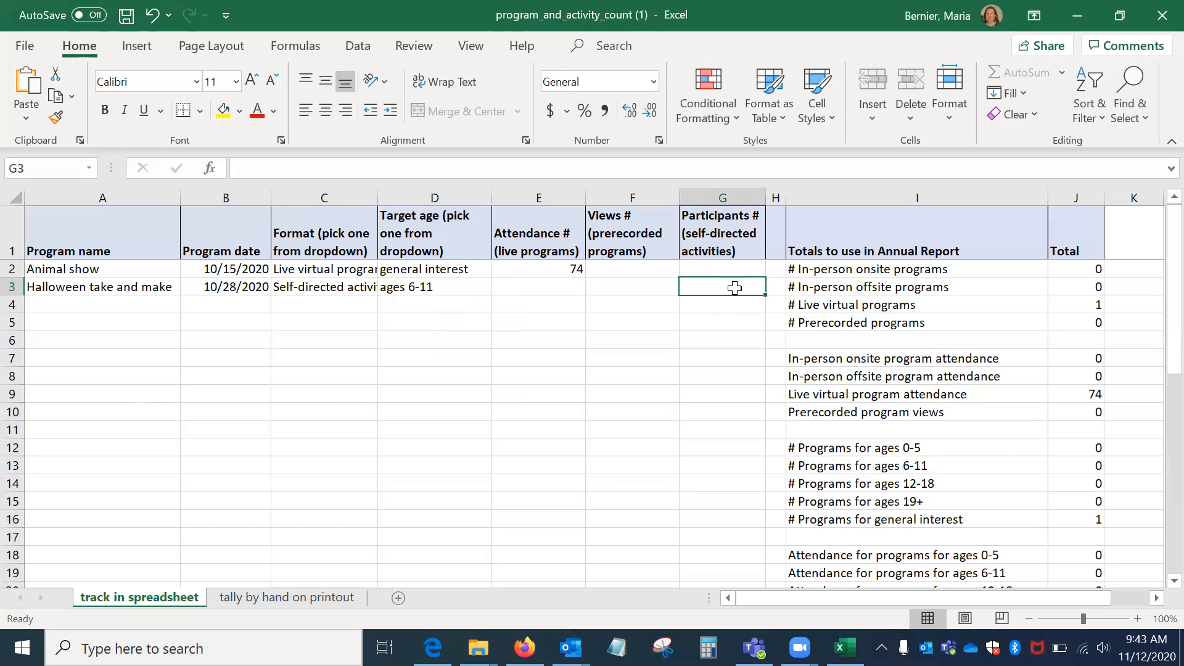
pyautogui.write('50')
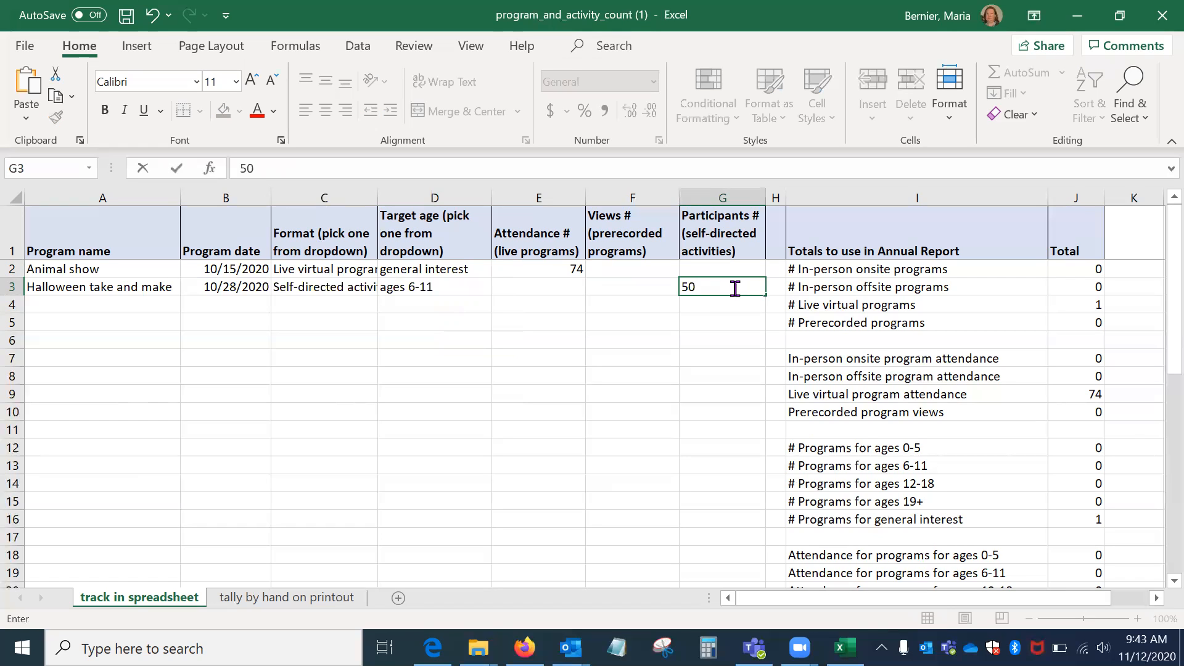
pyautogui.press('Return')
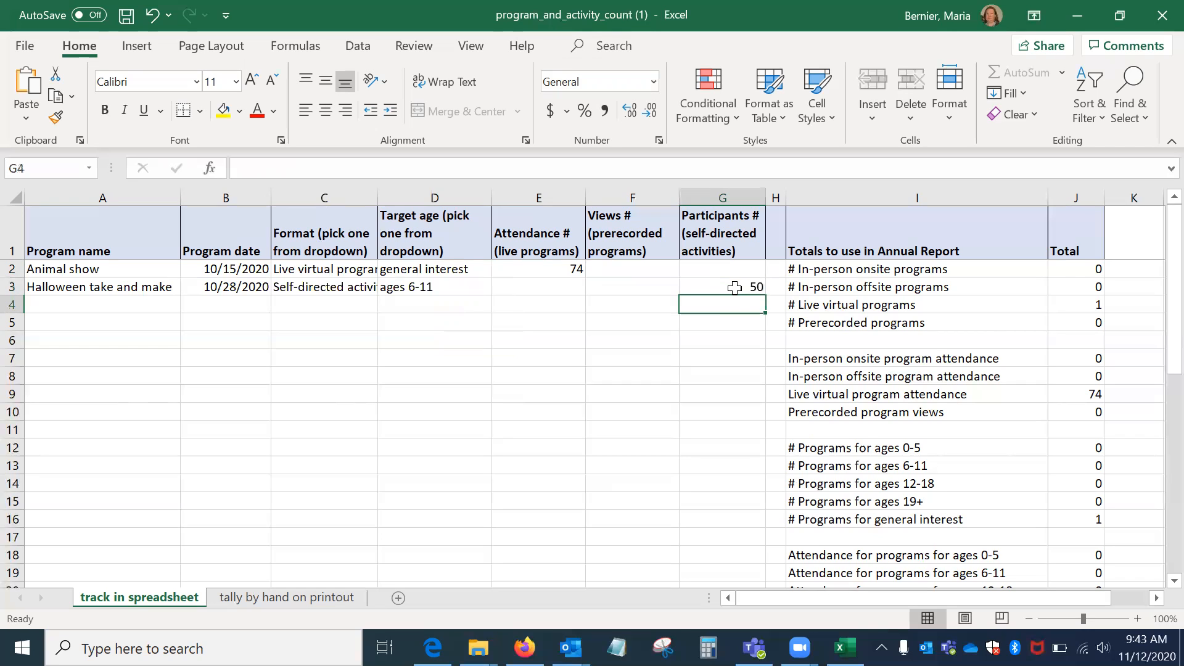
# Enter "Toddler storytime" as the program name in cell A4 with the date 10/29/2020
pyautogui.click(148, 306)
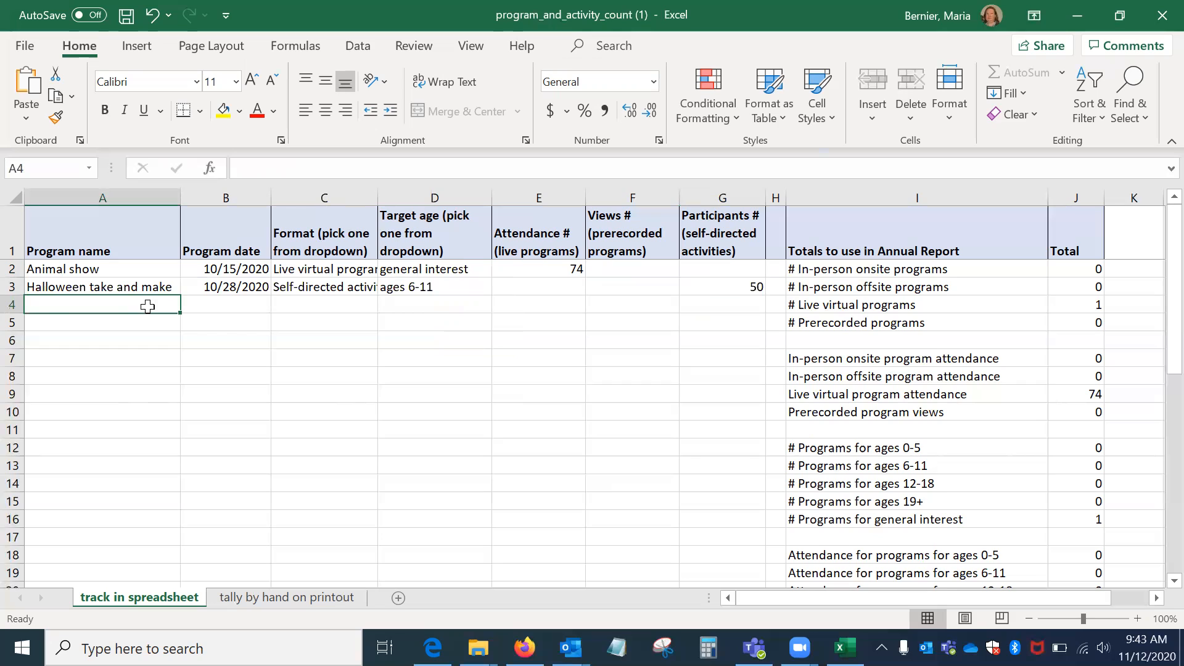
pyautogui.write('Toodler')
pyautogui.press('BackSpace')
pyautogui.press('BackSpace')
pyautogui.press('BackSpace')
pyautogui.press('BackSpace')
pyautogui.press('BackSpace')
pyautogui.press('BackSpace')
pyautogui.write('oddler storytime')
pyautogui.click(232, 304)
pyautogui.write('10/29/2020')
pyautogui.press('Tab')
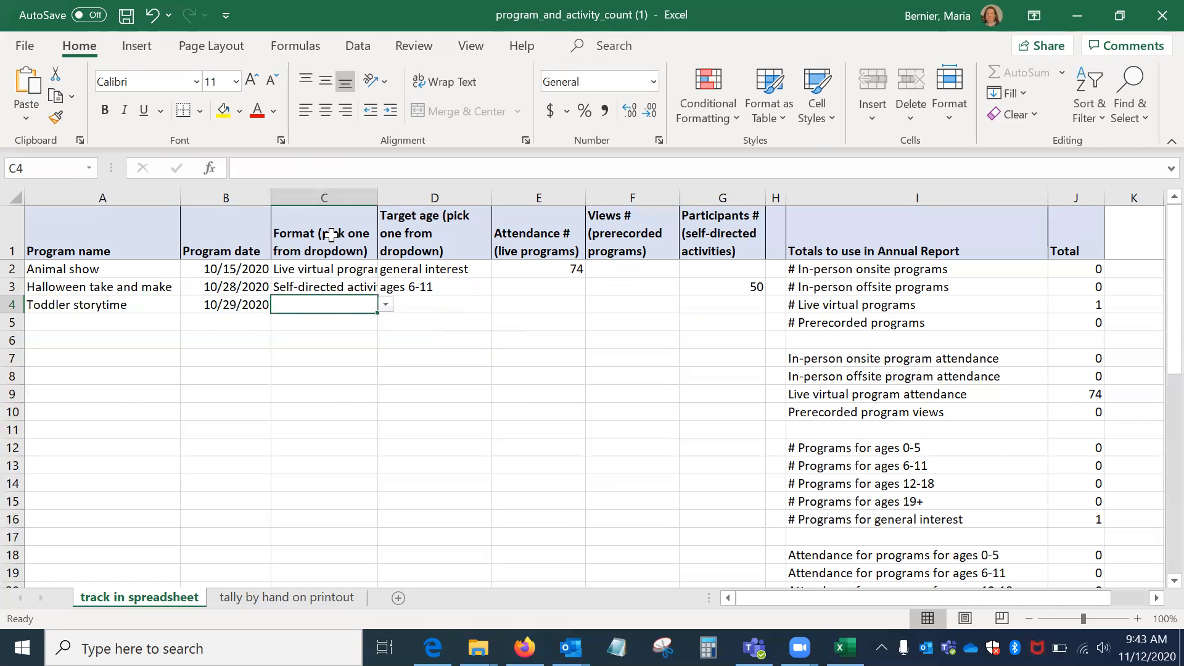
# Set the Toddler storytime's format to Prerecorded (on-demand) program and its target age to ages 0-5
pyautogui.click(385, 304)
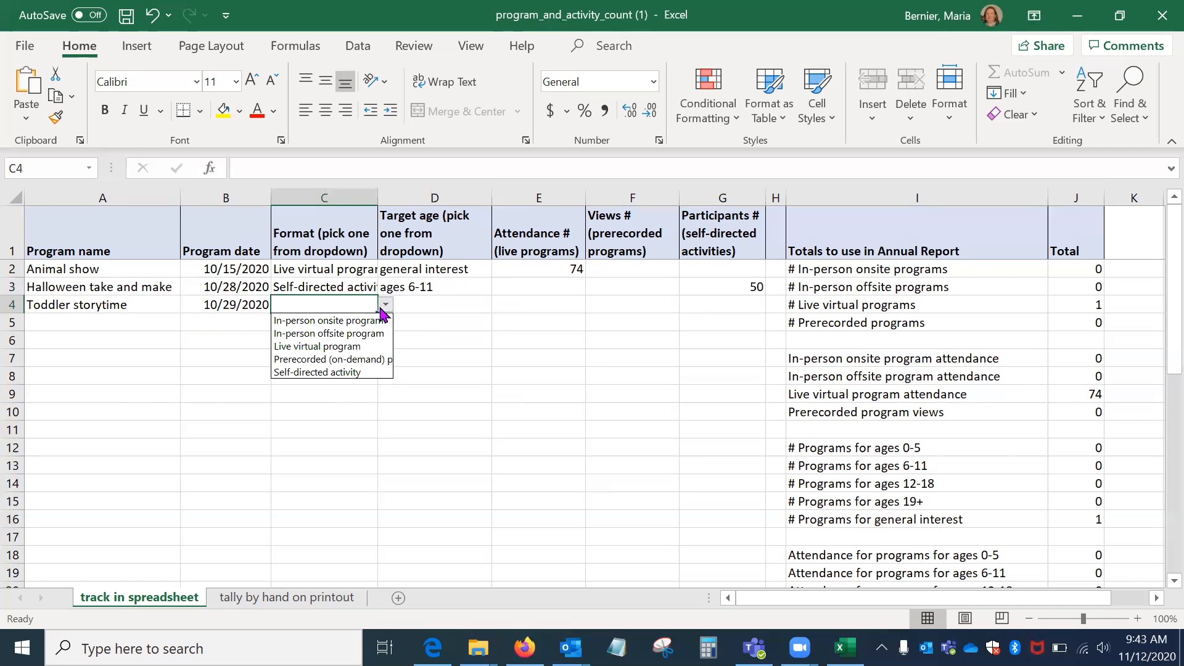
pyautogui.click(377, 358)
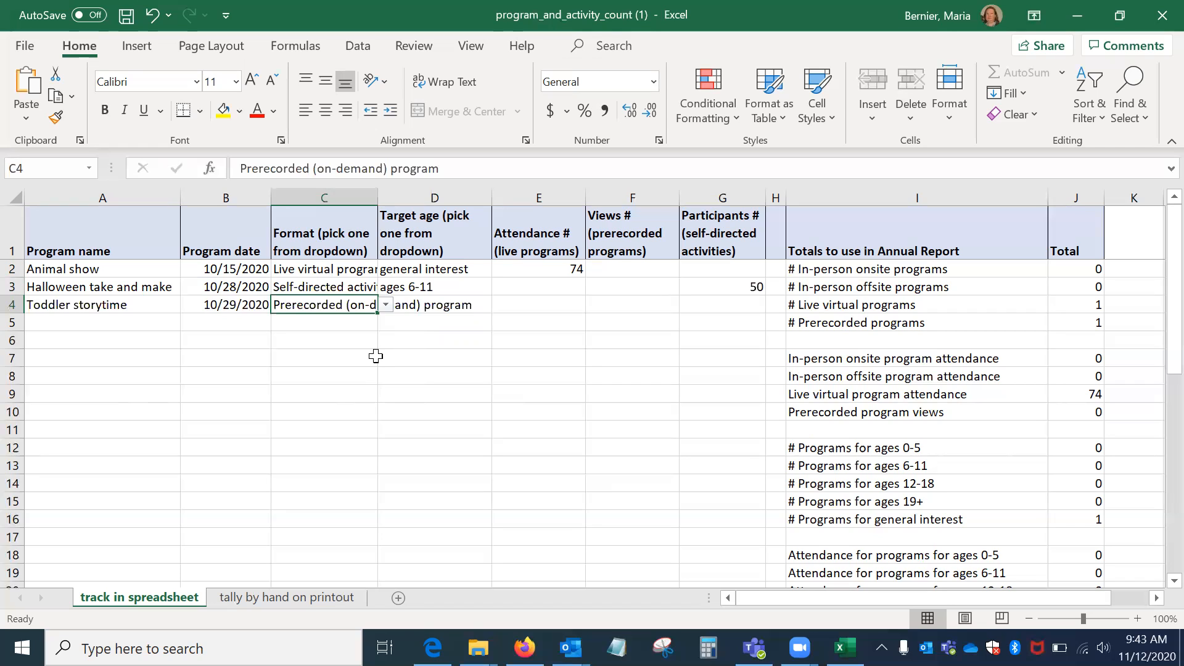
pyautogui.click(431, 311)
pyautogui.click(499, 304)
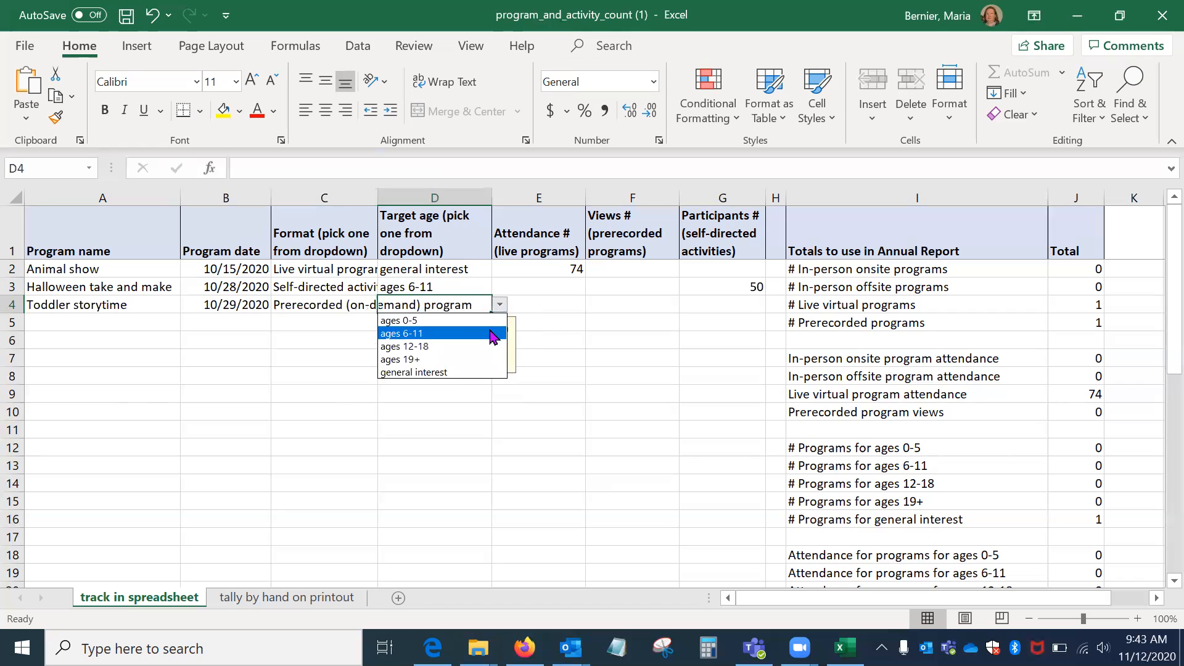
pyautogui.click(492, 321)
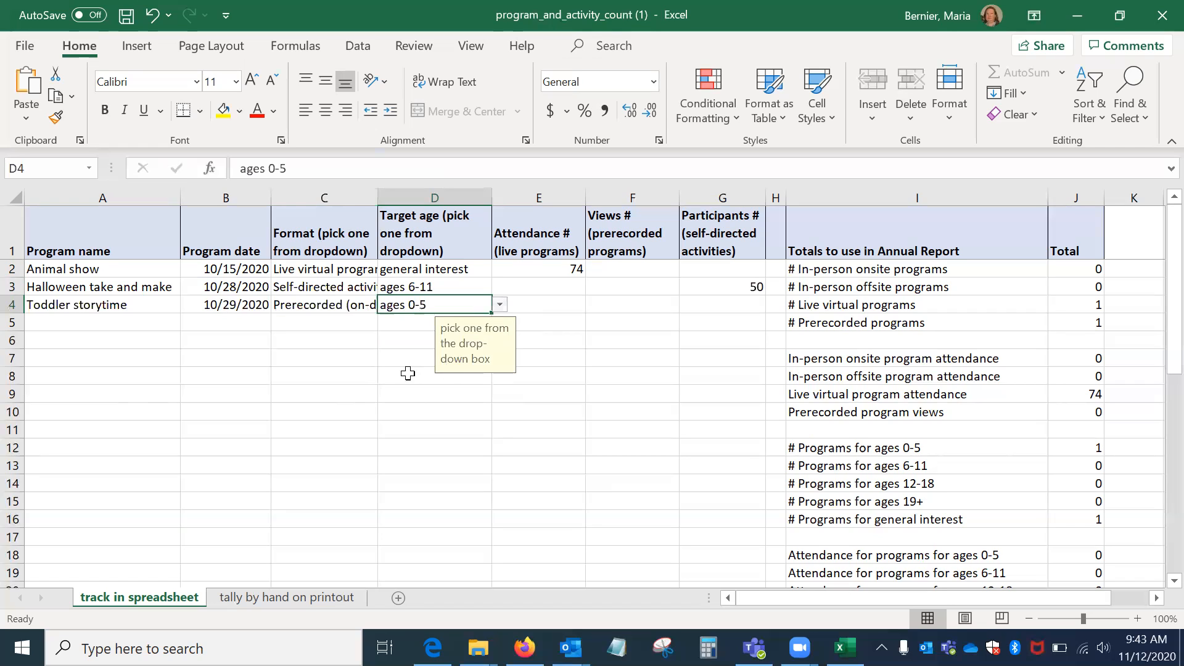
# Enter 54 views for the Toddler storytime in cell F4
pyautogui.click(624, 302)
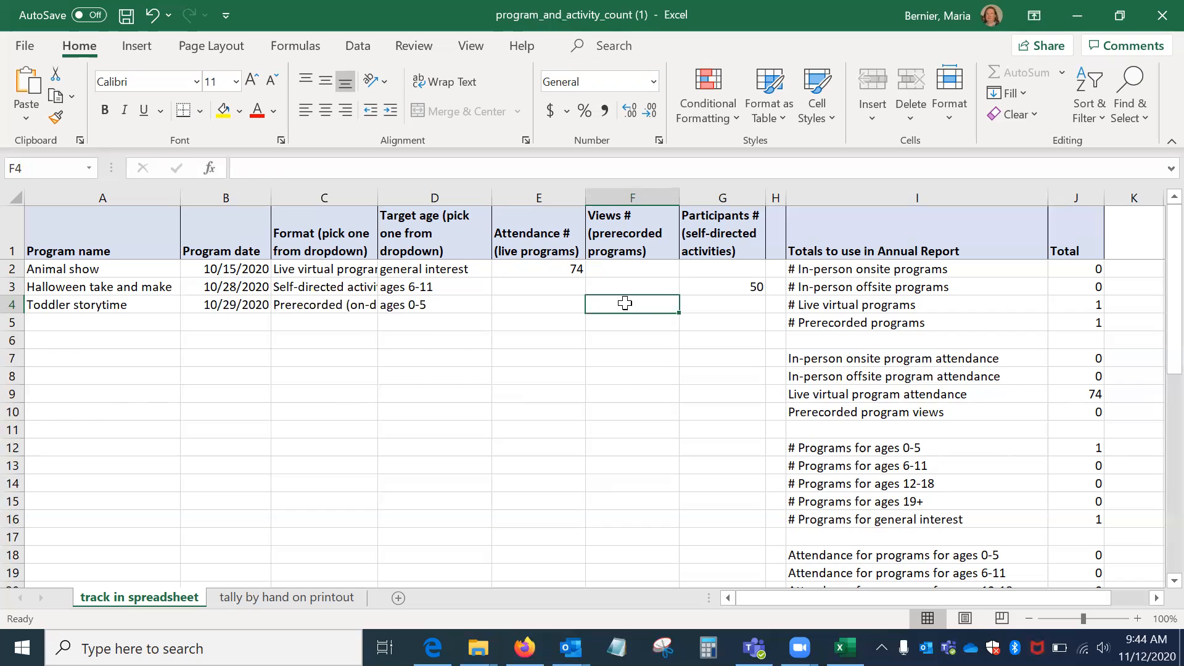
pyautogui.write('54')
pyautogui.press('Return')
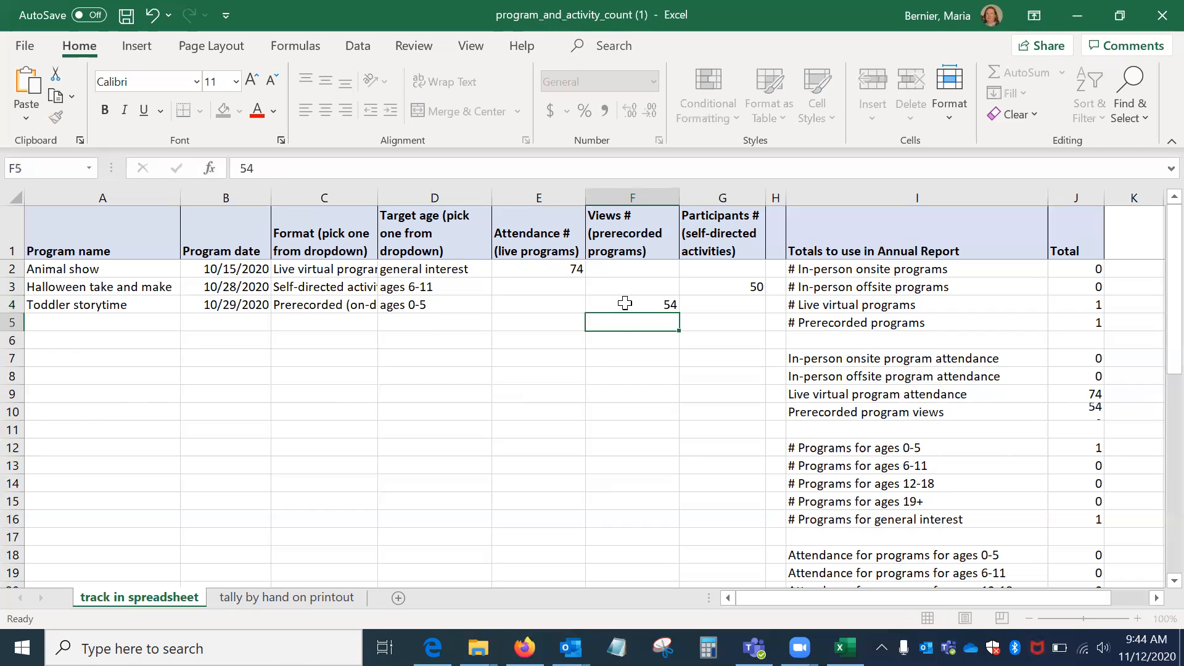
pyautogui.press('Left')
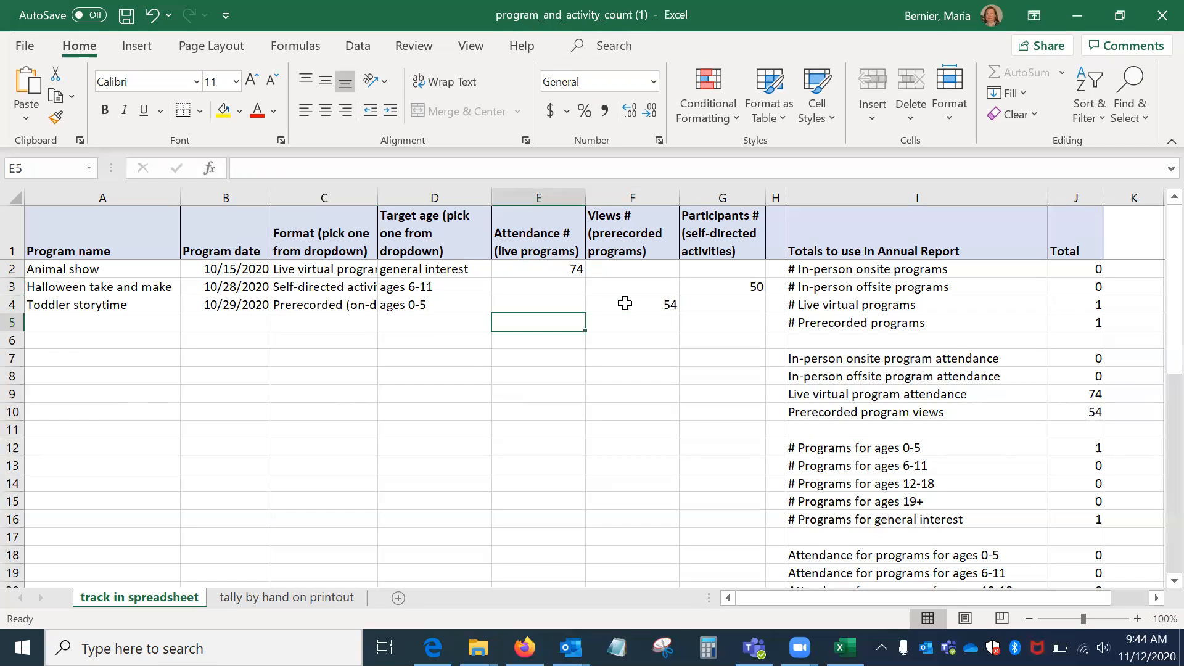
pyautogui.press('Left')
pyautogui.press('Left')
pyautogui.press('Left')
pyautogui.press('Left')
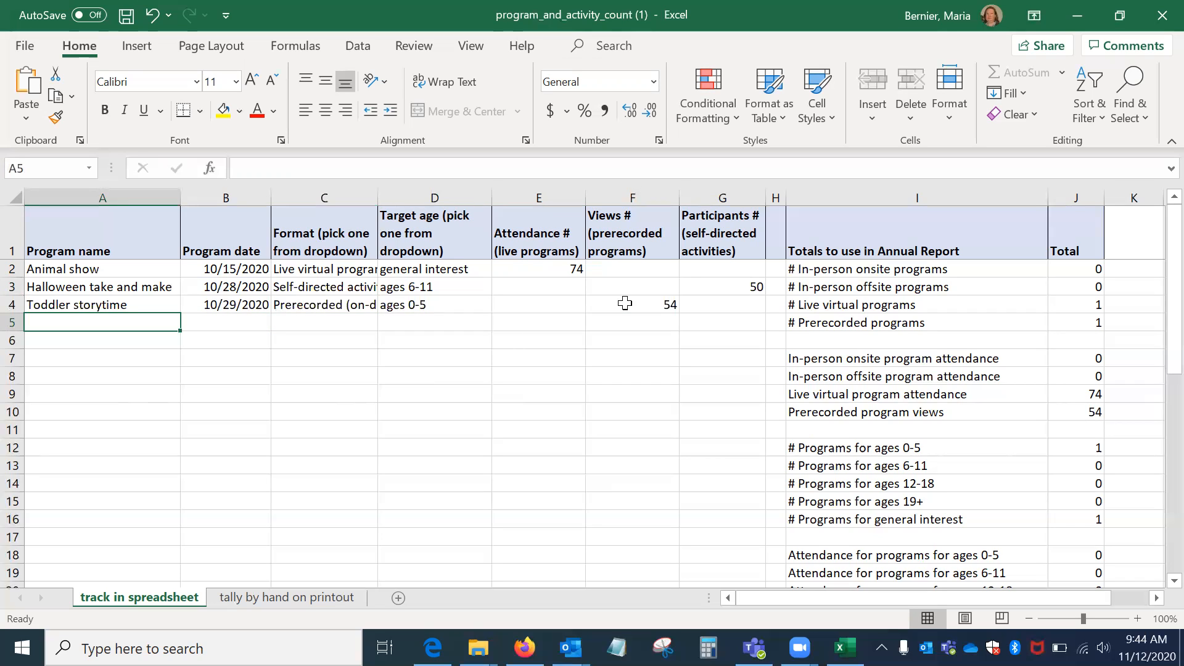
# Clear the Toddler storytime's views count in cell F4 and fill the cell with yellow
pyautogui.click(625, 303)
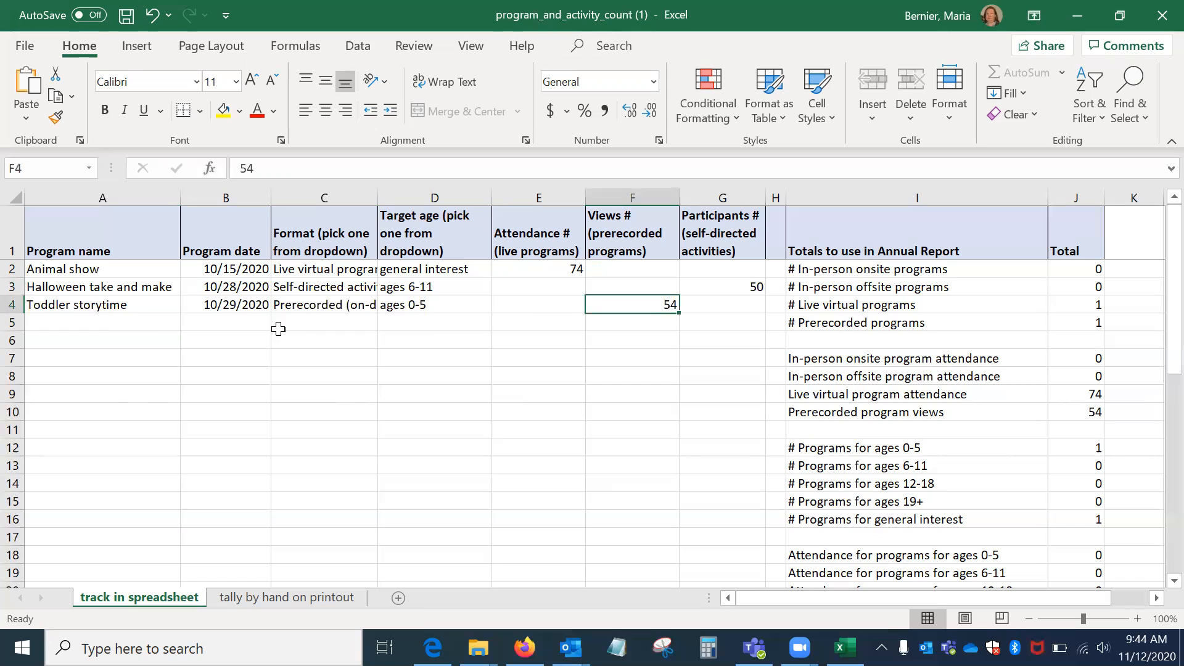
pyautogui.click(99, 320)
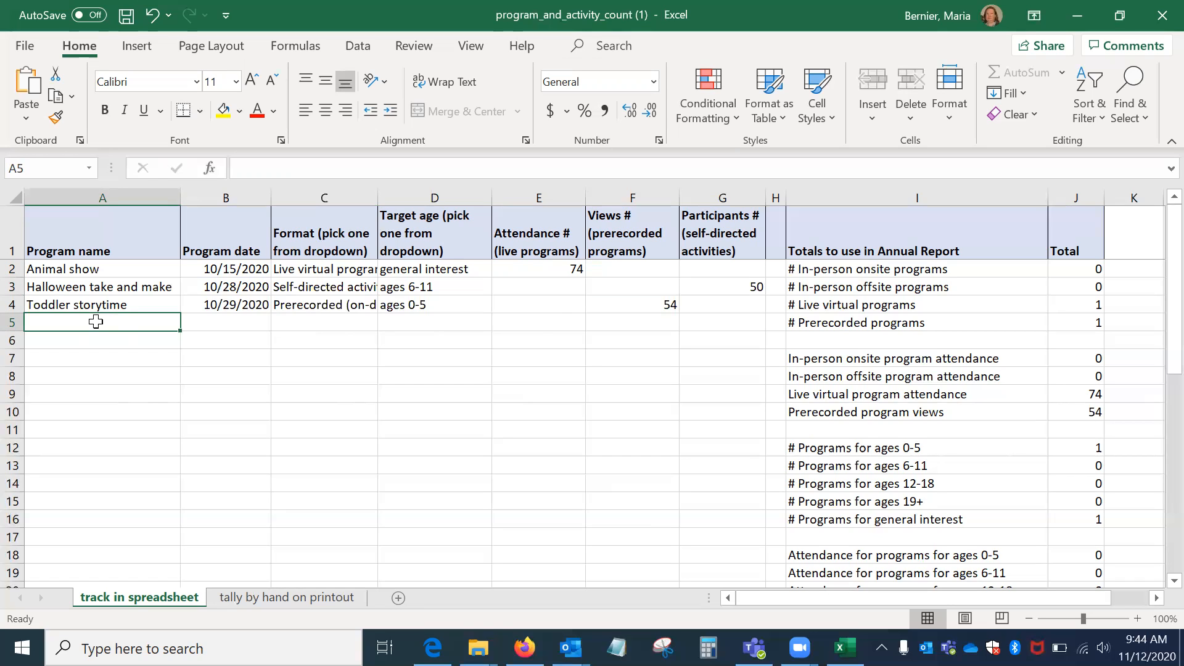
pyautogui.click(624, 297)
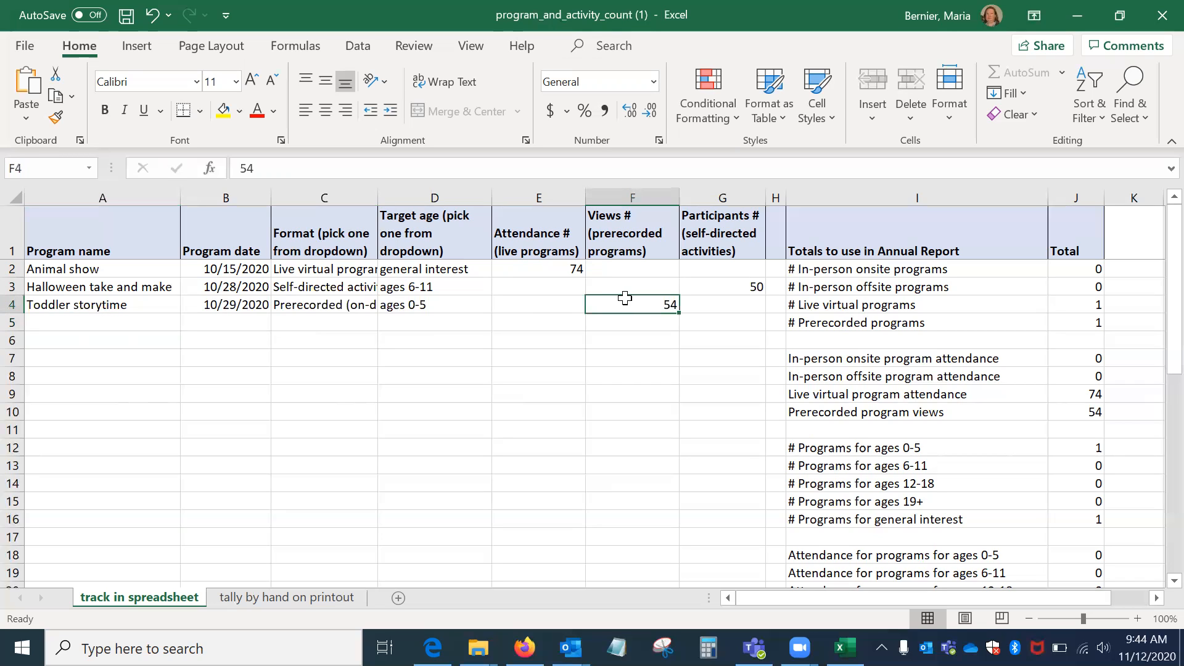
pyautogui.press('Delete')
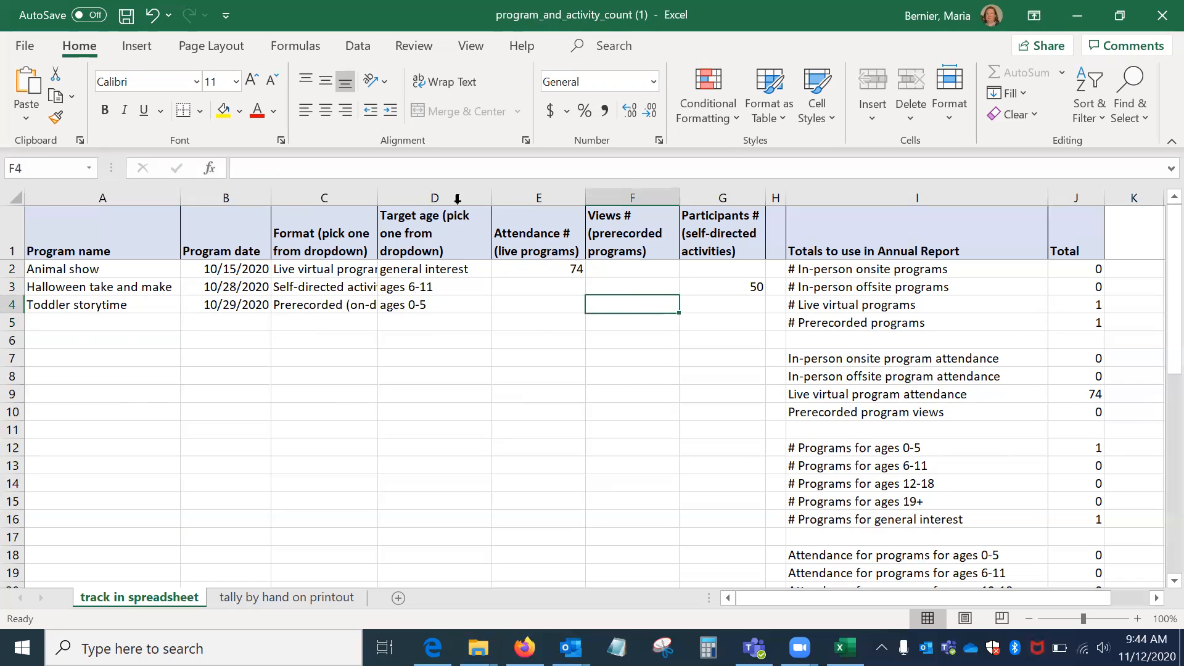
pyautogui.click(223, 111)
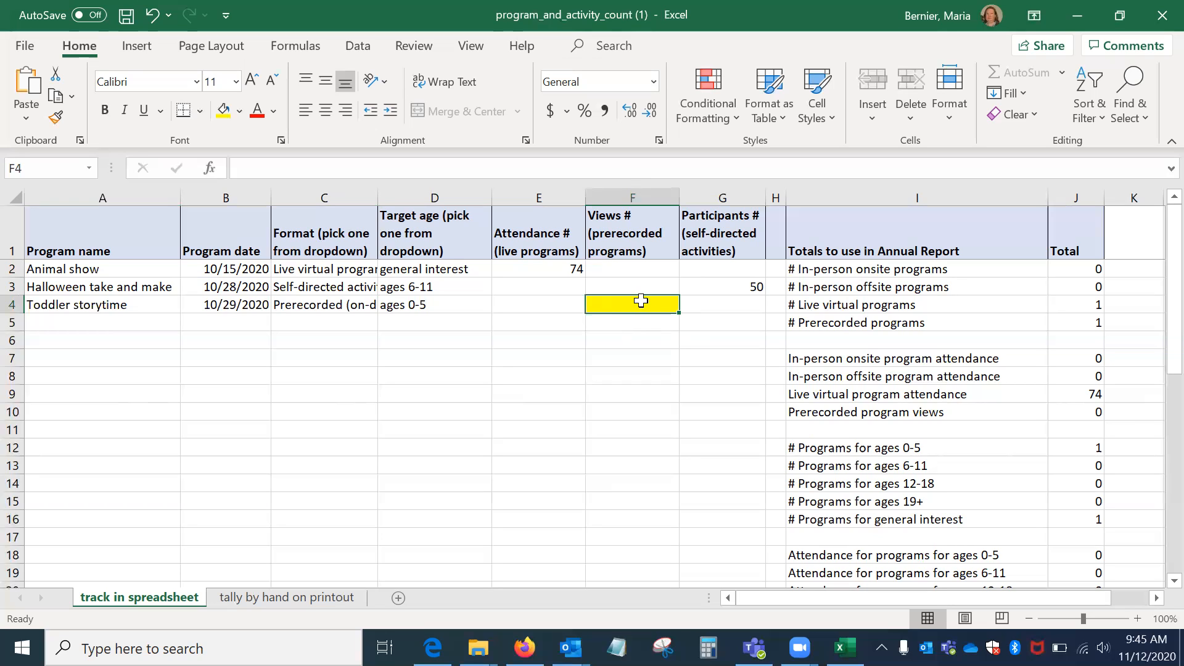
# Enter "D&D club" as the program name in cell A5 with the date 11/1/2020
pyautogui.click(91, 317)
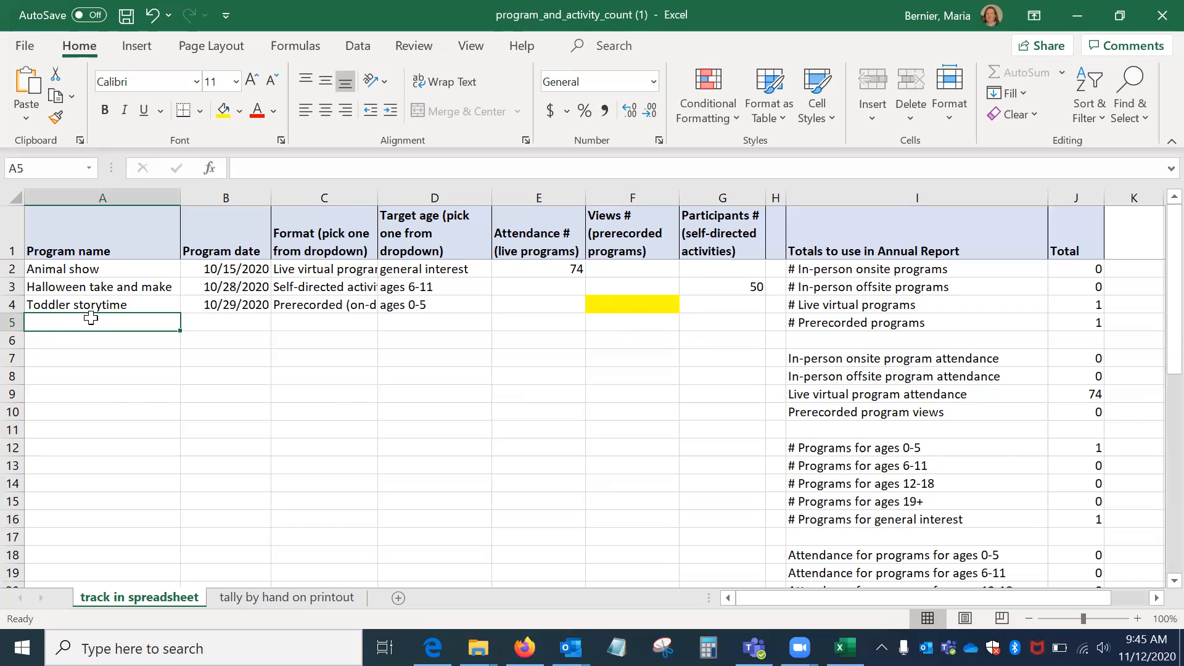
pyautogui.write('D&D club')
pyautogui.press('Tab')
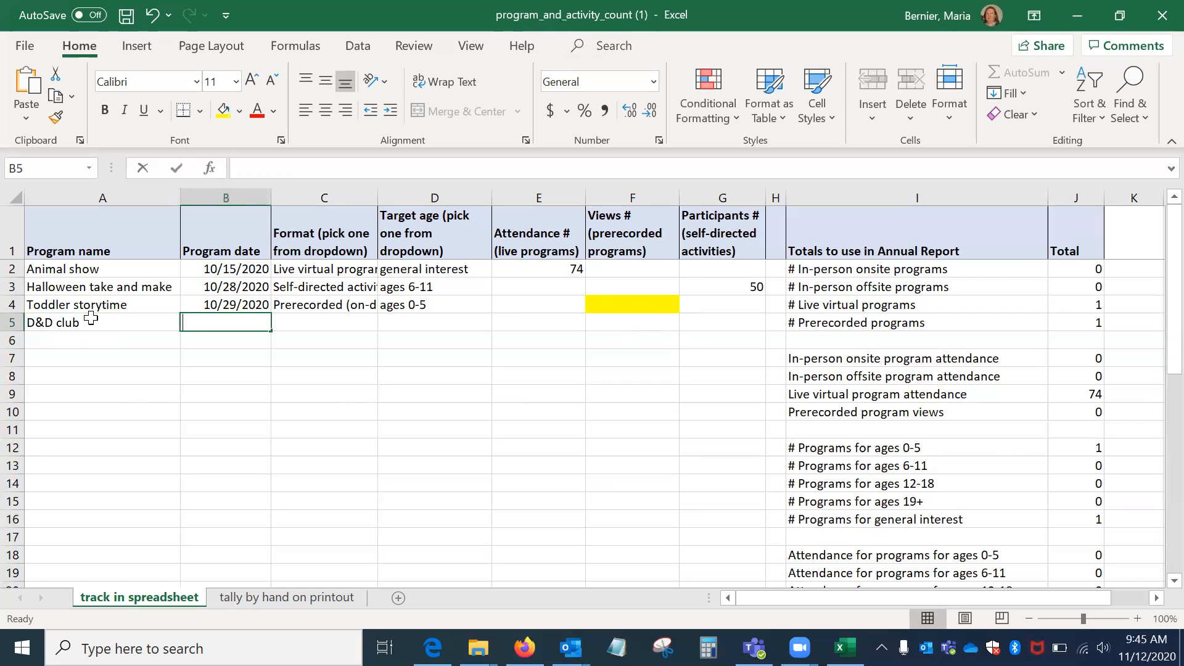
pyautogui.write('11/1/2020')
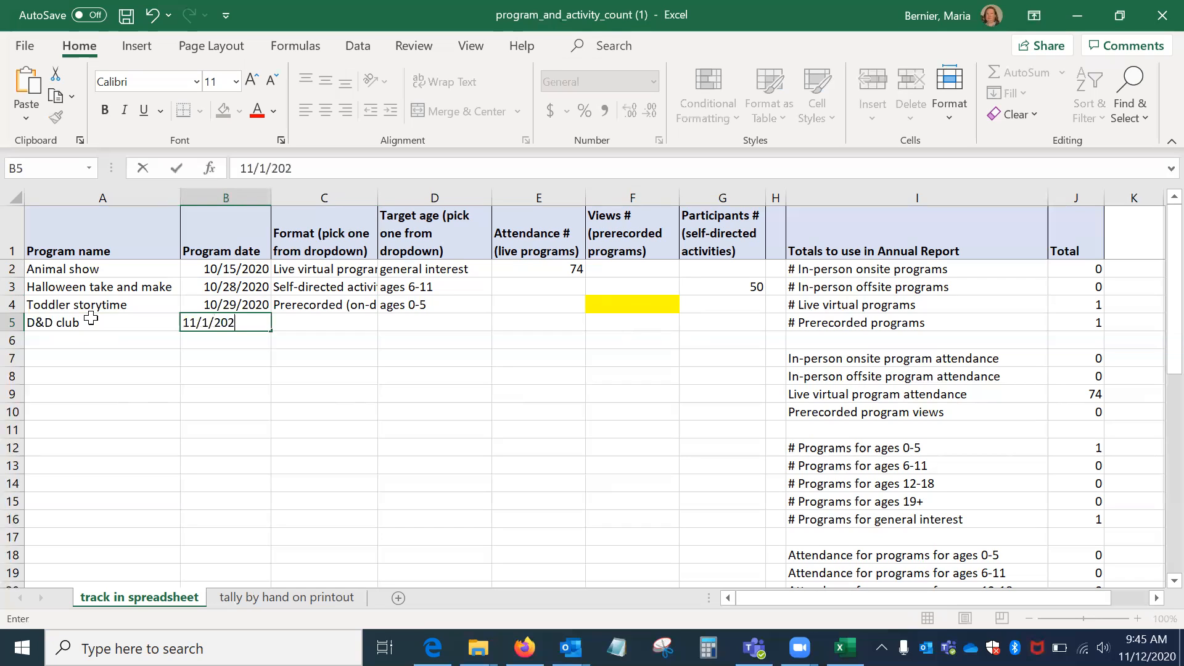
pyautogui.press('Tab')
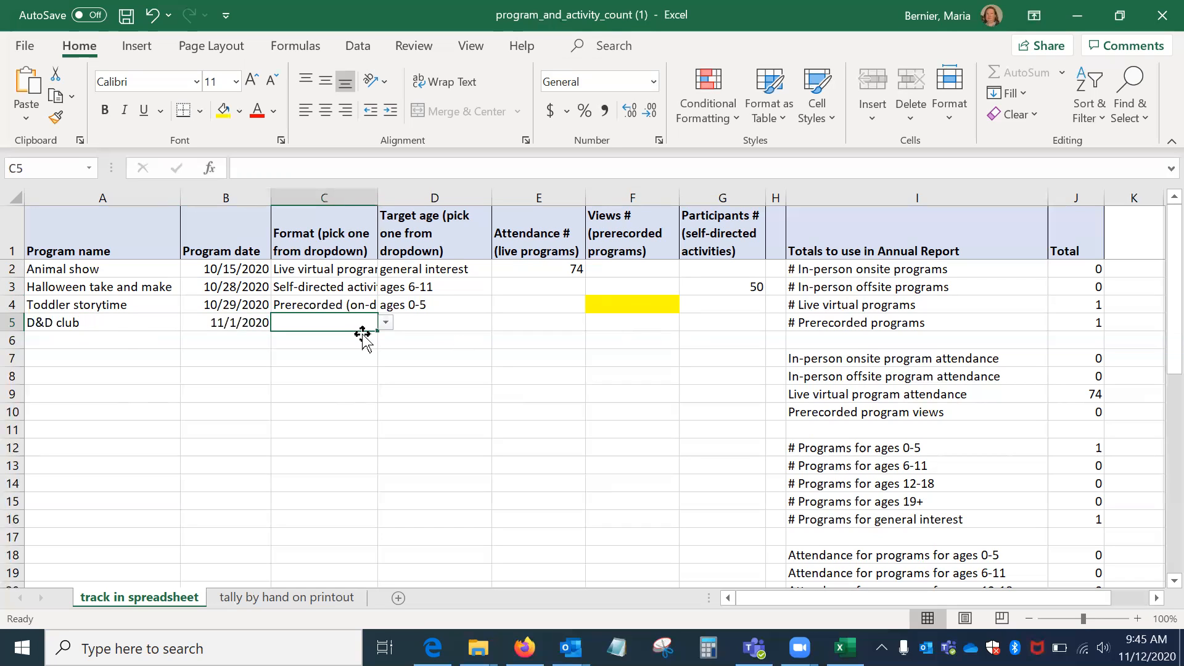
# Set the D&D club's format to Live virtual program and its target age to ages 12-18
pyautogui.click(386, 322)
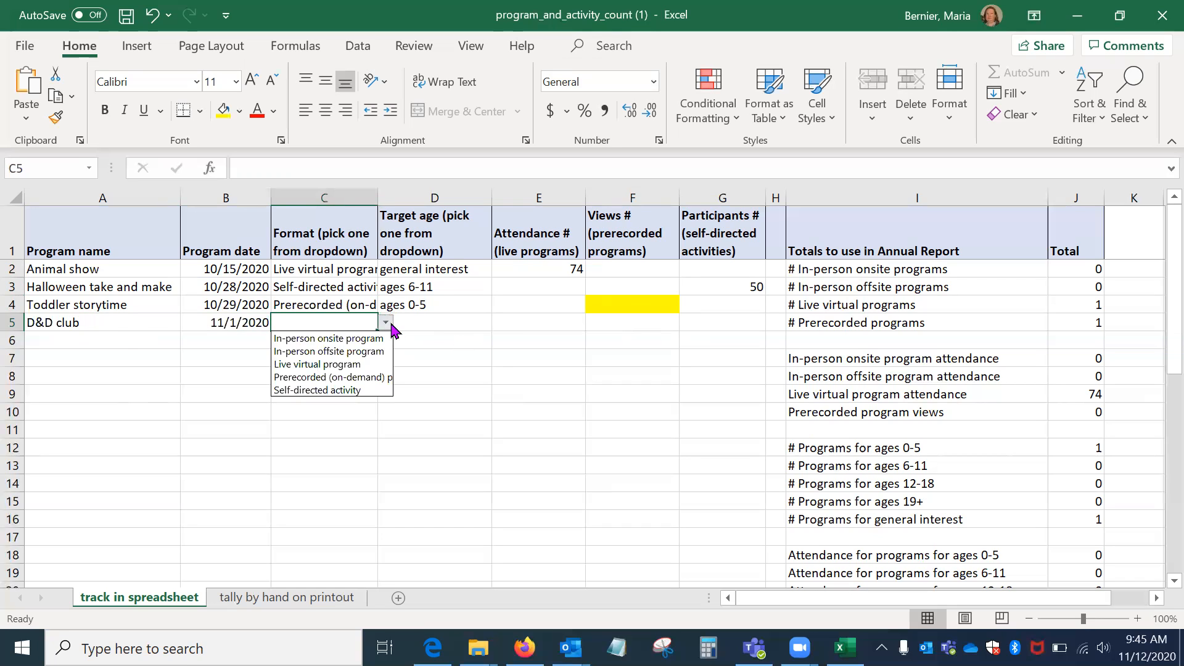
pyautogui.click(390, 365)
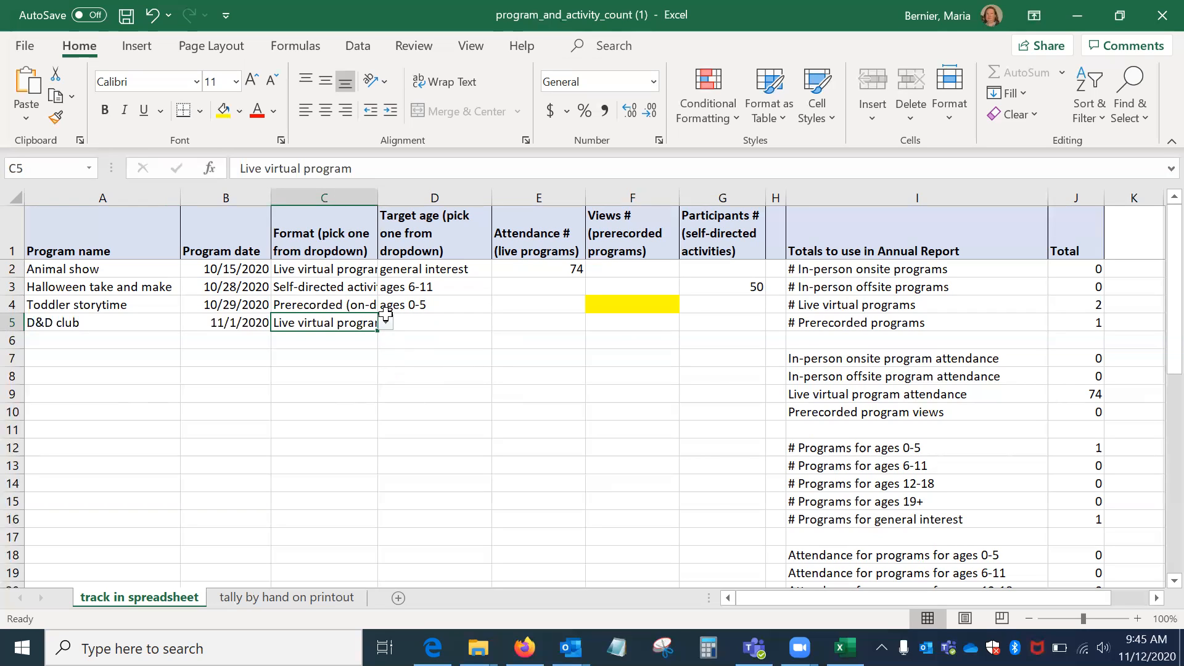
pyautogui.click(422, 324)
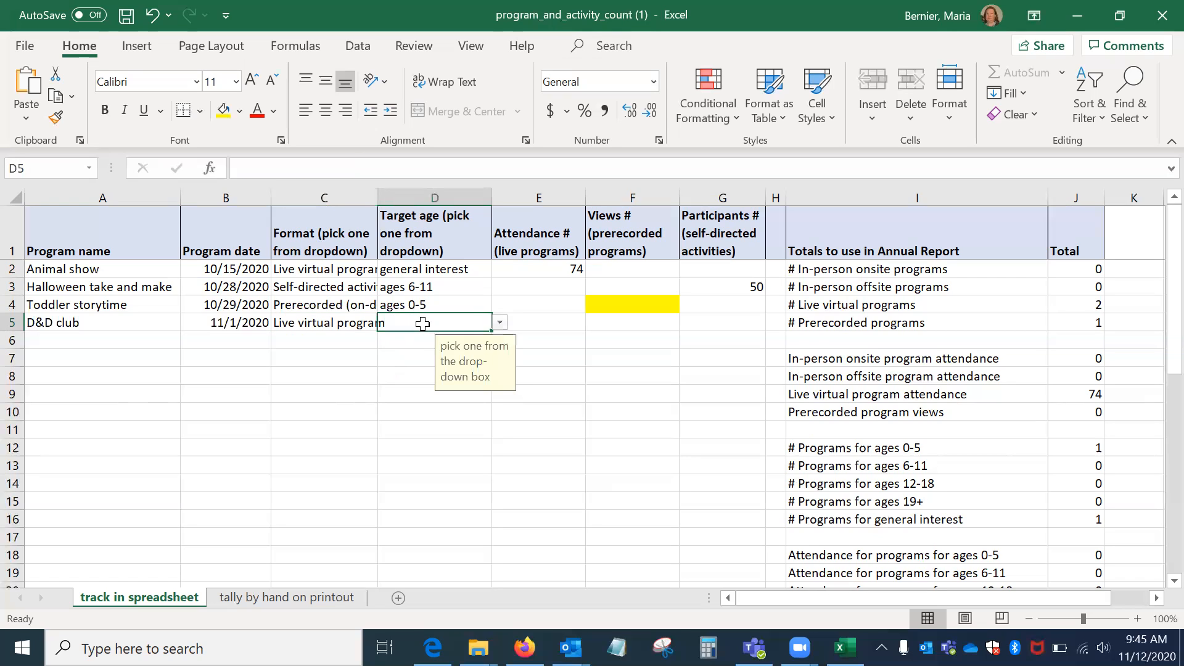
pyautogui.click(500, 322)
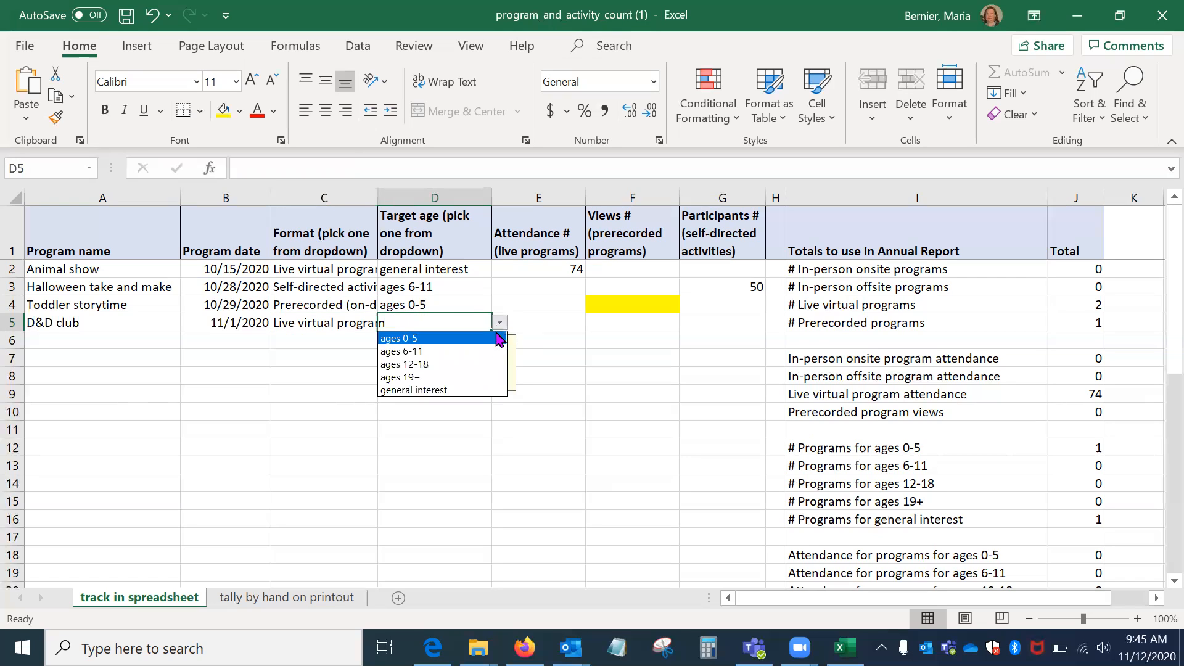
pyautogui.click(491, 368)
# Enter an attendance of 8 for the D&D club in cell E5
pyautogui.click(560, 323)
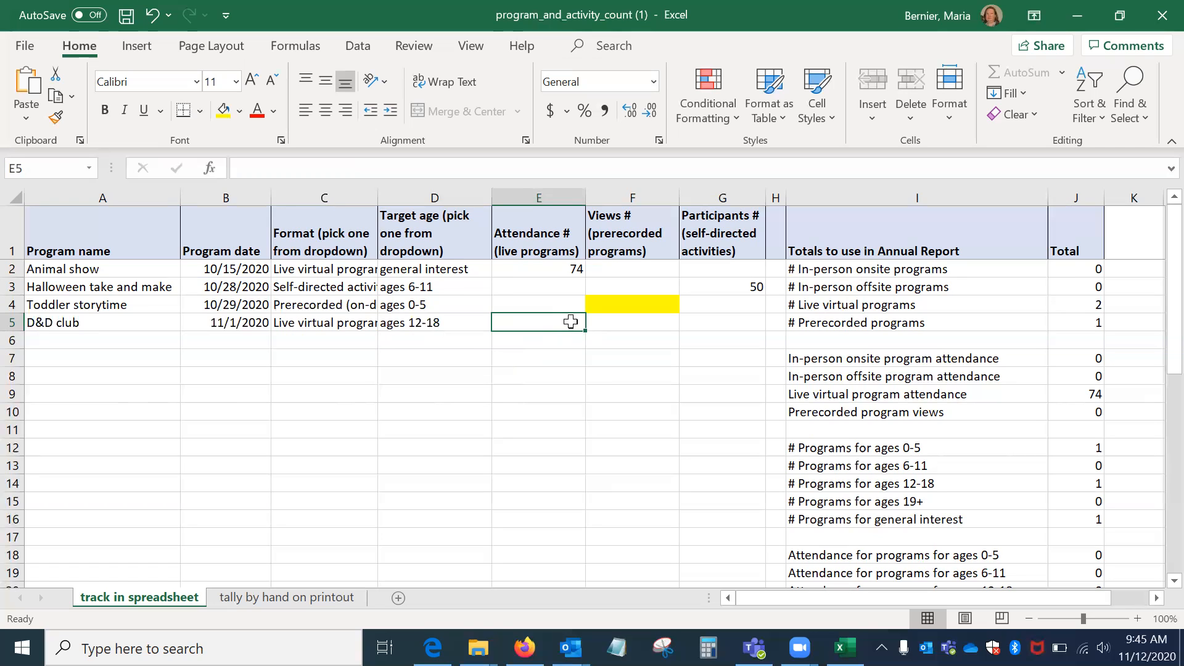
pyautogui.write('8')
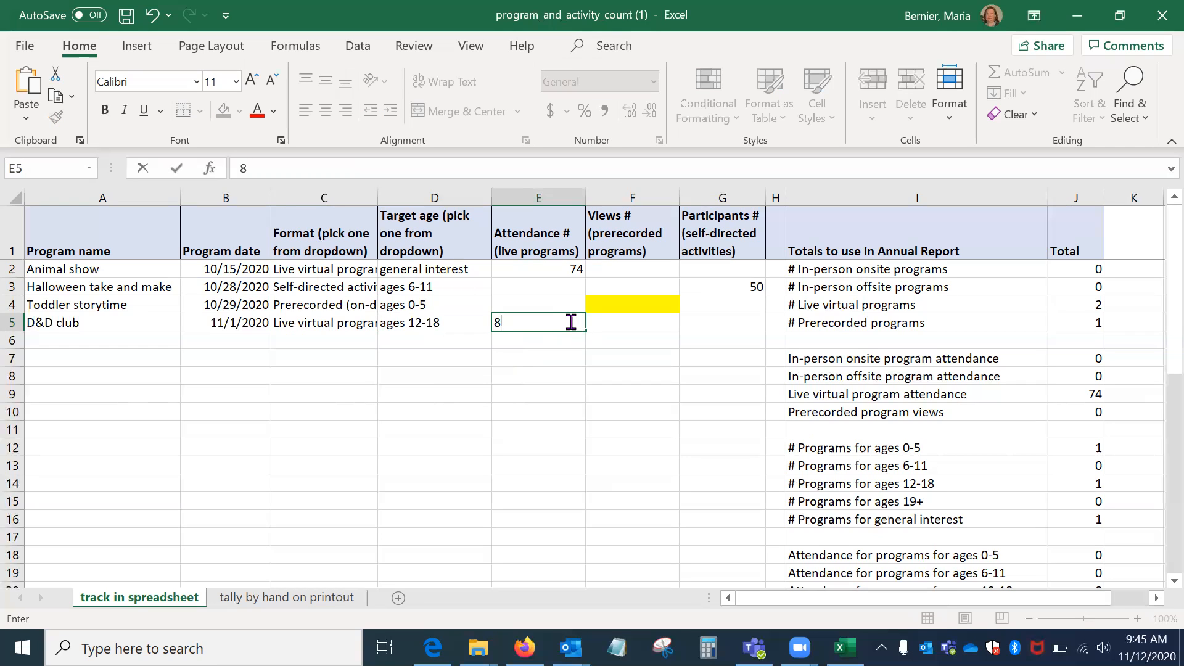
pyautogui.press('Return')
# Enter "teddy bear hunt" as the program name in cell A6 with the date 11/2/2020
pyautogui.click(93, 340)
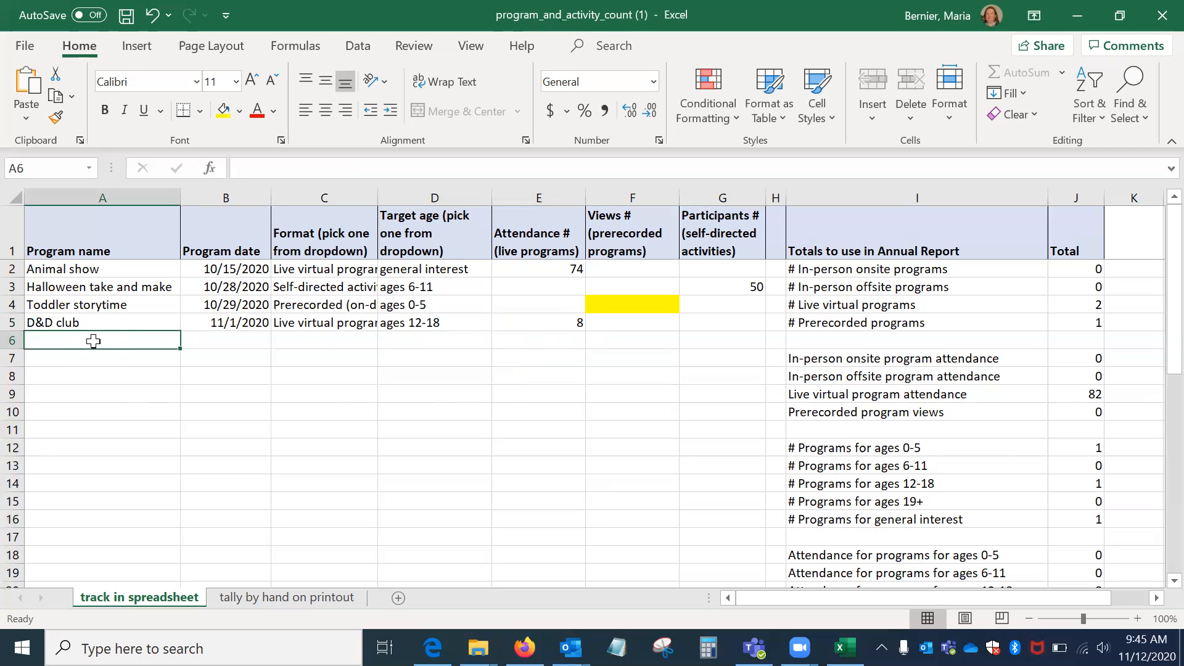
pyautogui.write('teddy ')
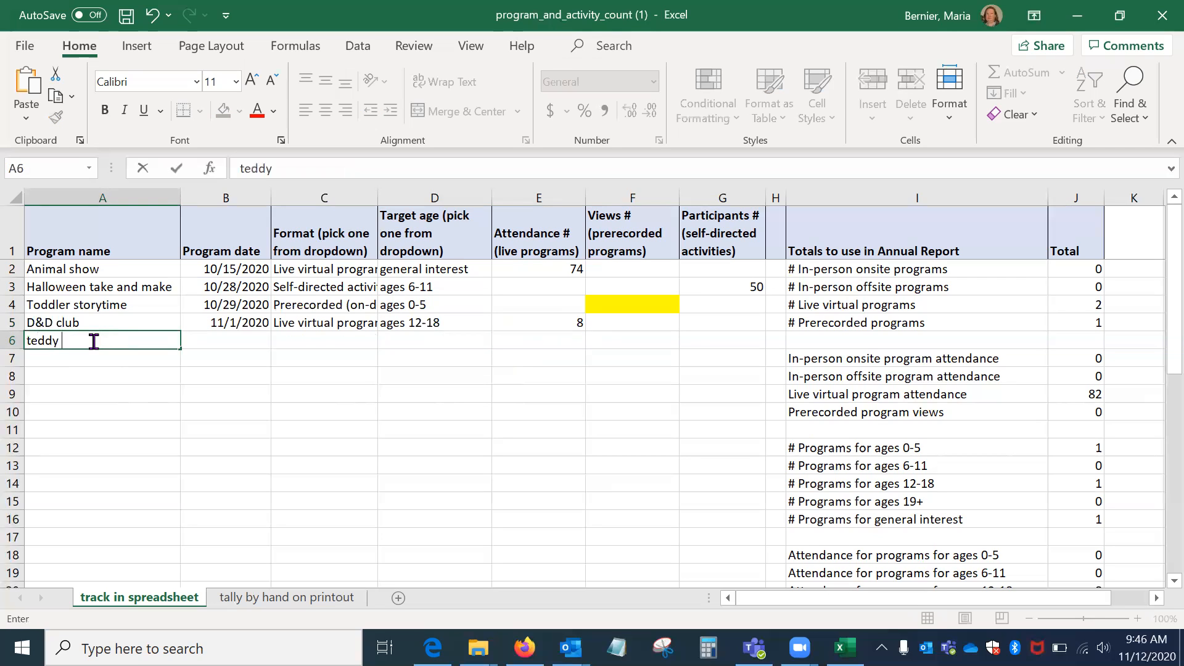
pyautogui.write('bear hunt')
pyautogui.click(219, 344)
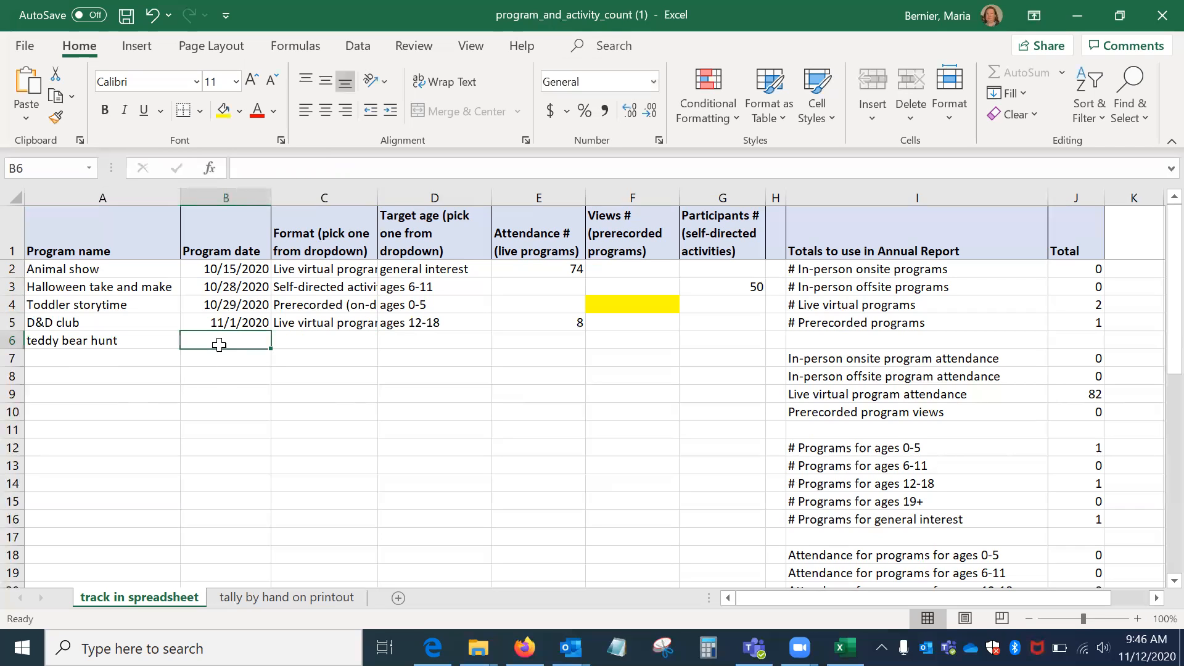
pyautogui.write('11')
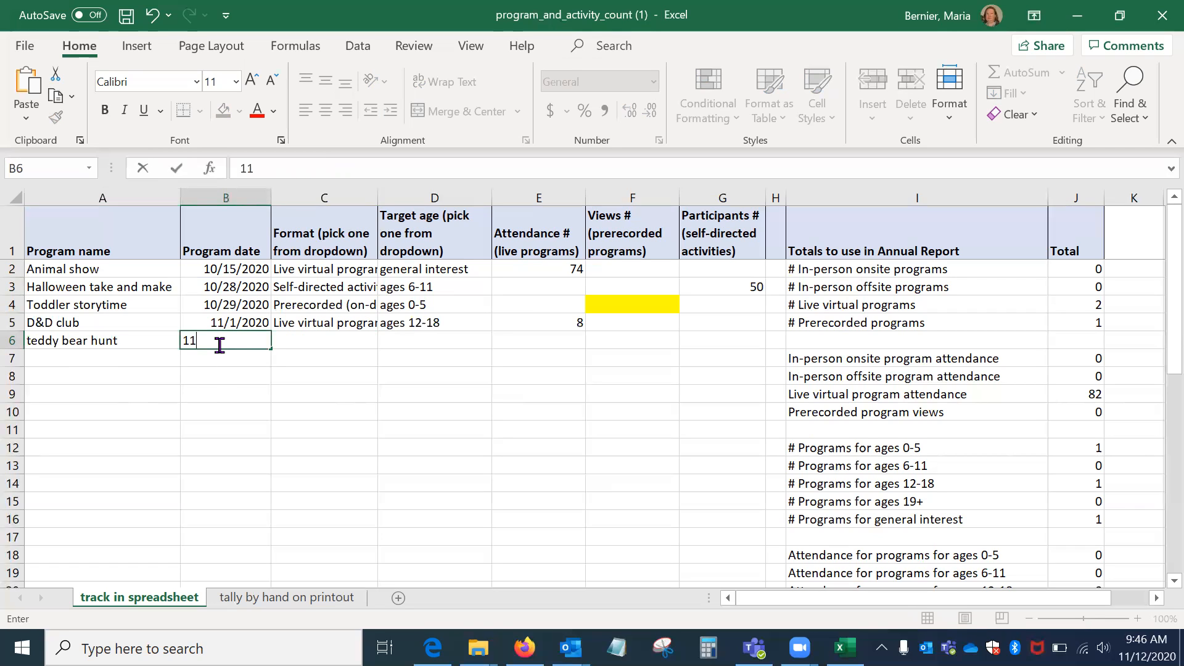
pyautogui.write('/2/2020')
pyautogui.press('Tab')
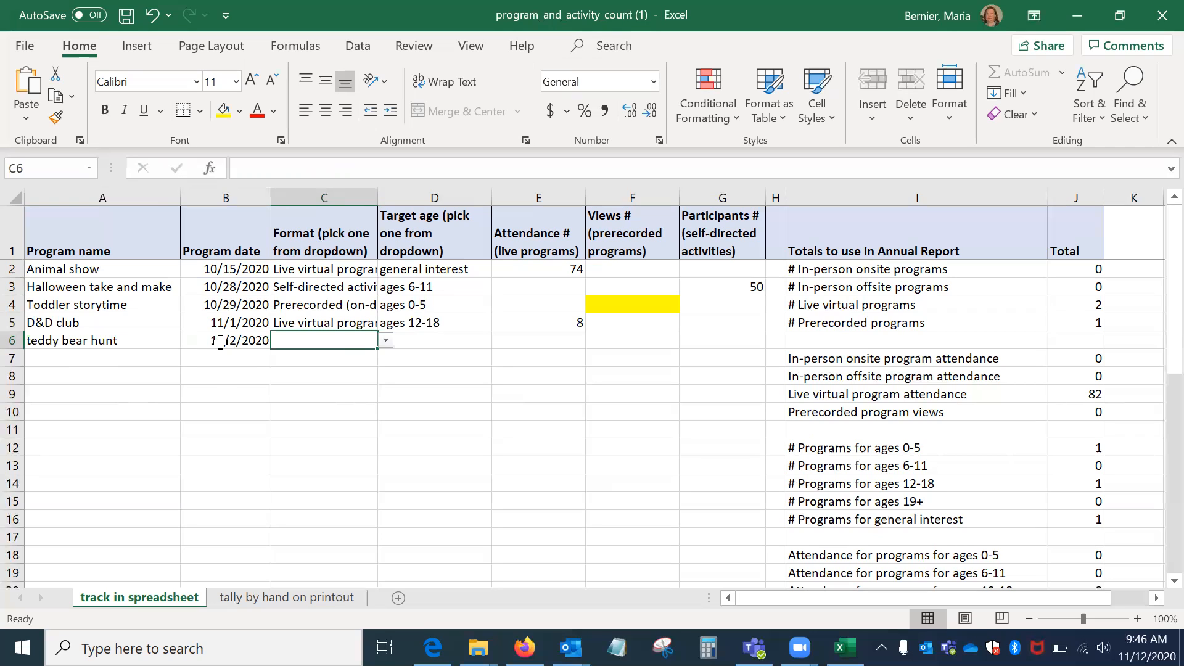
# Set the teddy bear hunt's format to Self-directed activity and its target age to ages 6-11
pyautogui.click(386, 341)
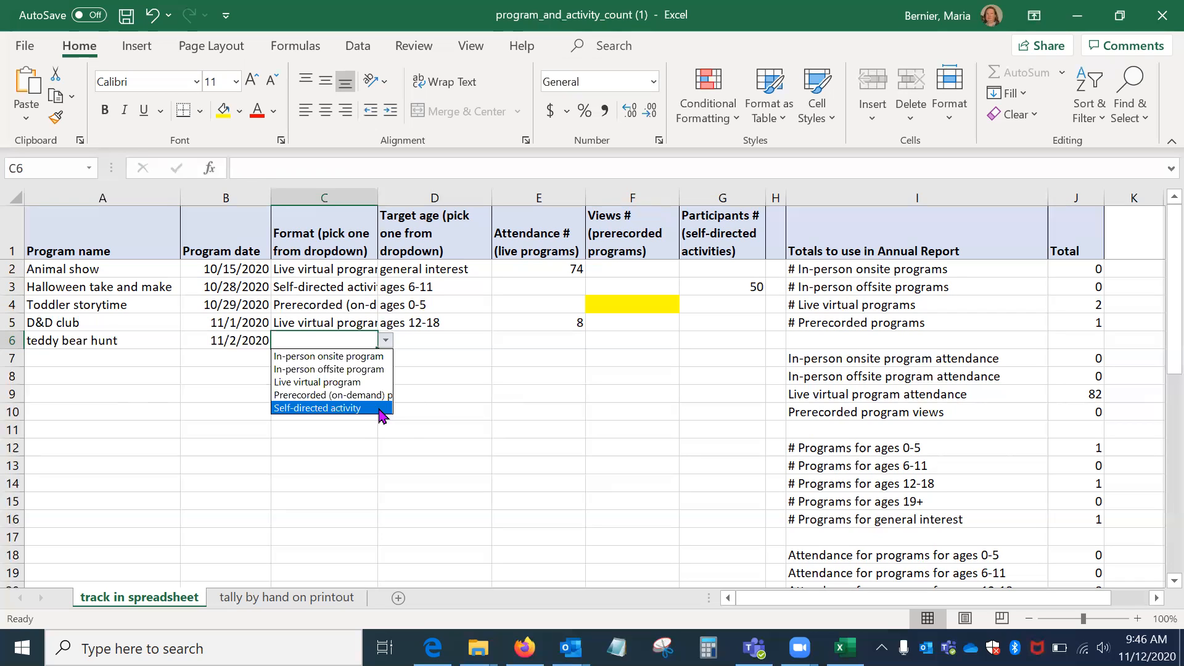
pyautogui.click(321, 408)
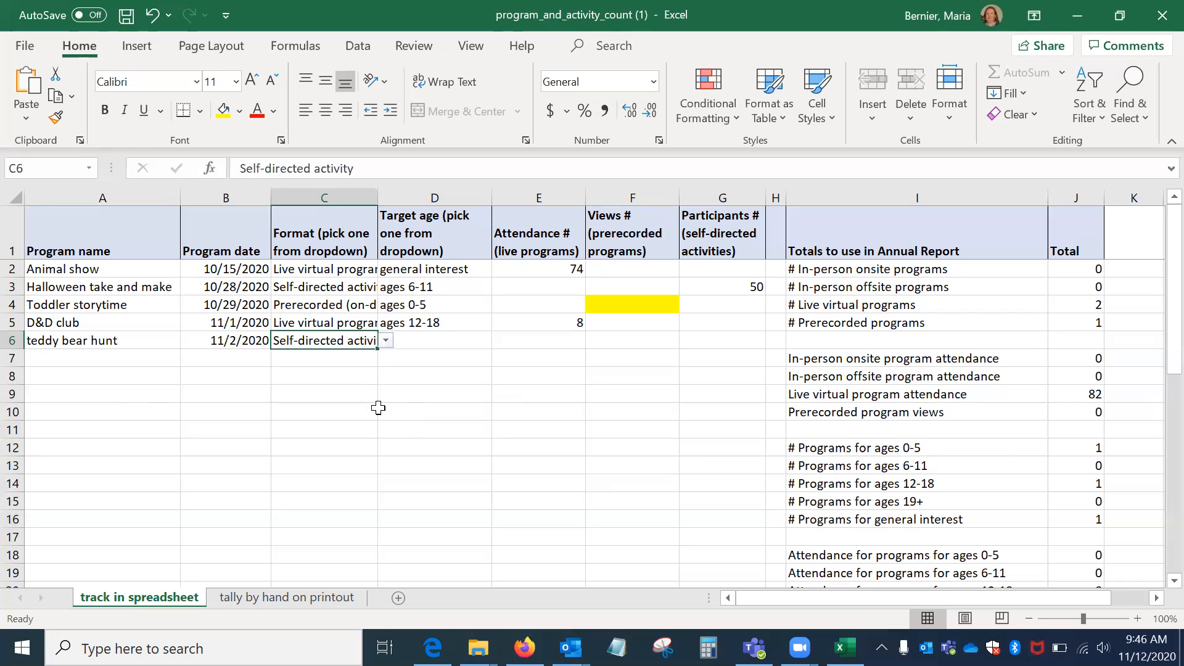
pyautogui.click(455, 342)
pyautogui.click(499, 341)
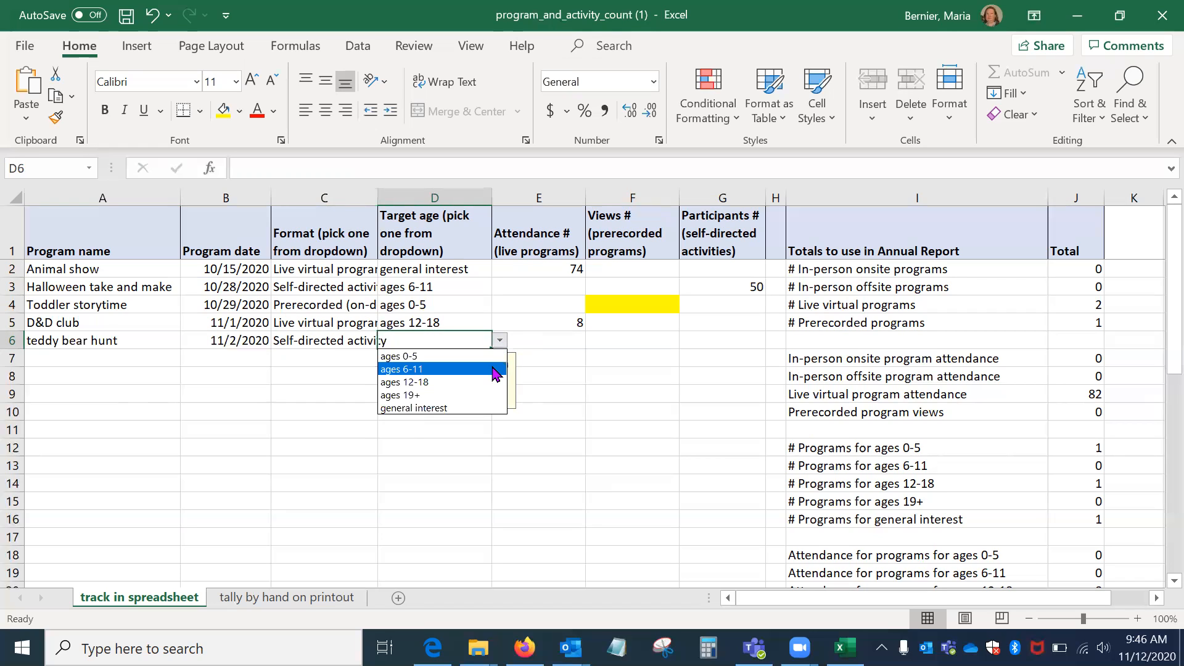
pyautogui.click(493, 370)
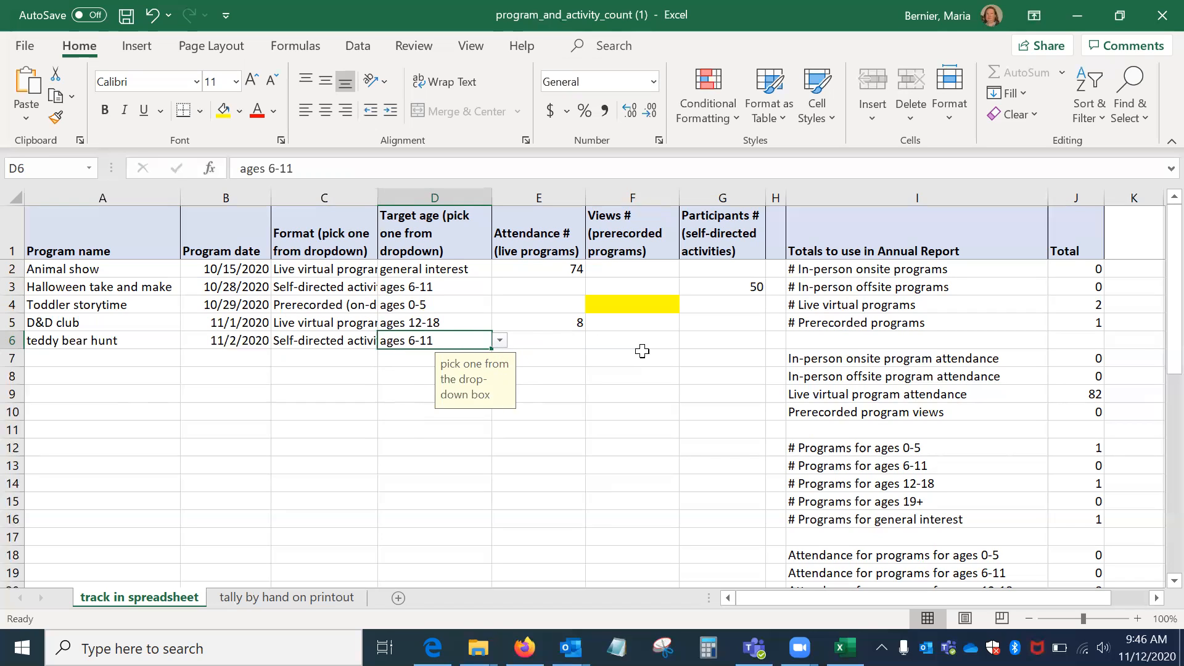
# Enter 26 participants for the teddy bear hunt in cell G6
pyautogui.click(729, 342)
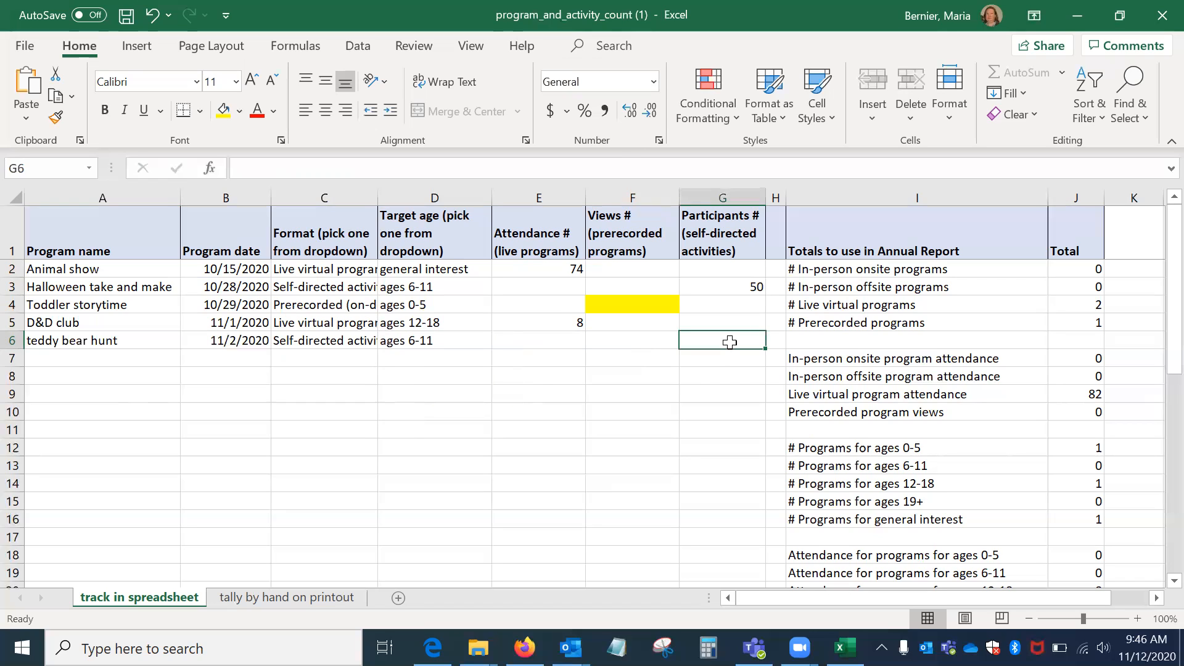
pyautogui.write('26')
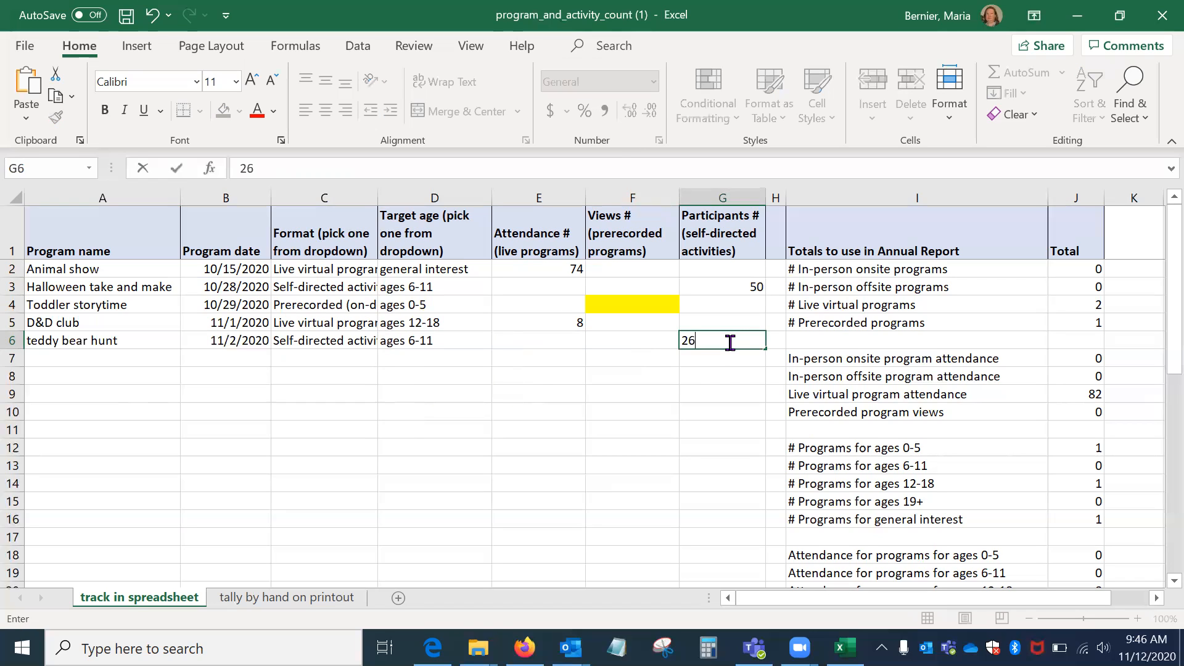
pyautogui.press('Return')
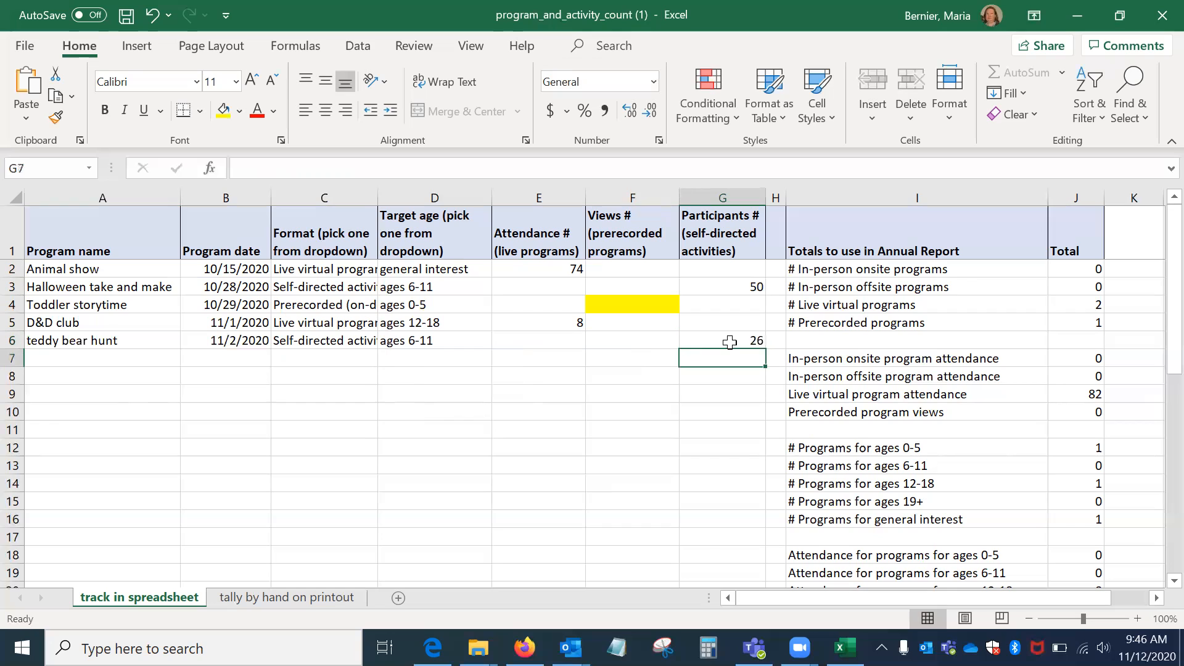
# Go to cell A7, the program name cell of the next empty row
pyautogui.press('Left')
pyautogui.press('Left')
pyautogui.press('Left')
pyautogui.press('Left')
pyautogui.press('Left')
pyautogui.press('Left')
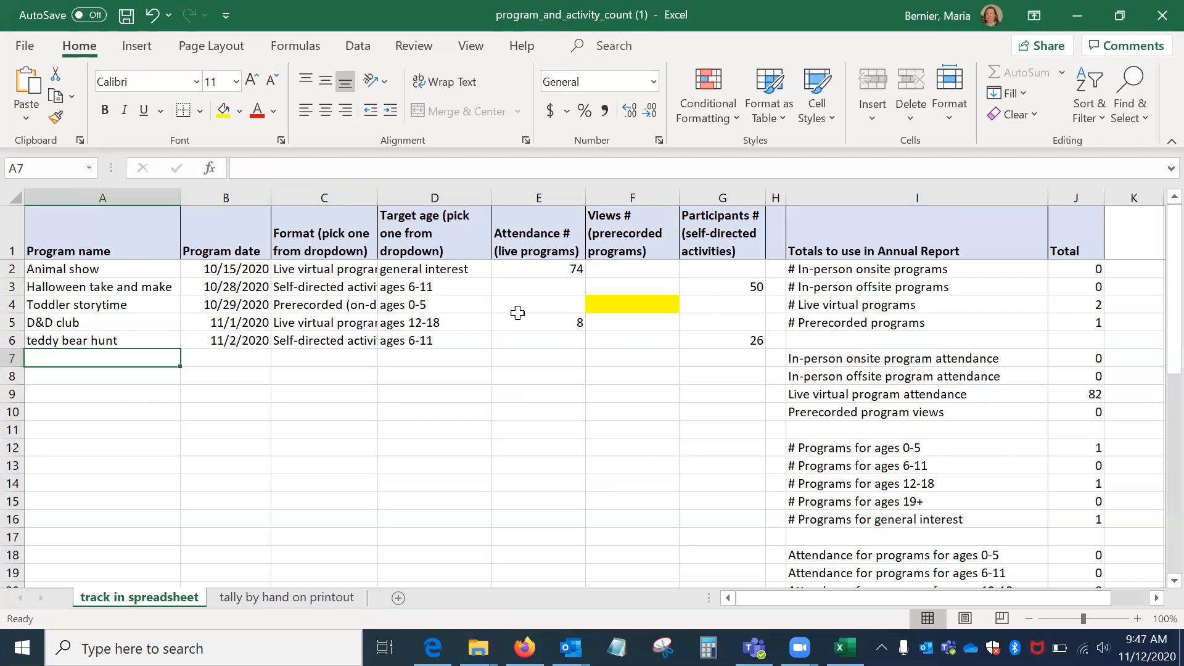
# Examine the Annual Report totals in columns I and J, from program counts through participants in self-directed activities
pyautogui.moveTo(880, 226); pyautogui.dragTo(1072, 515)
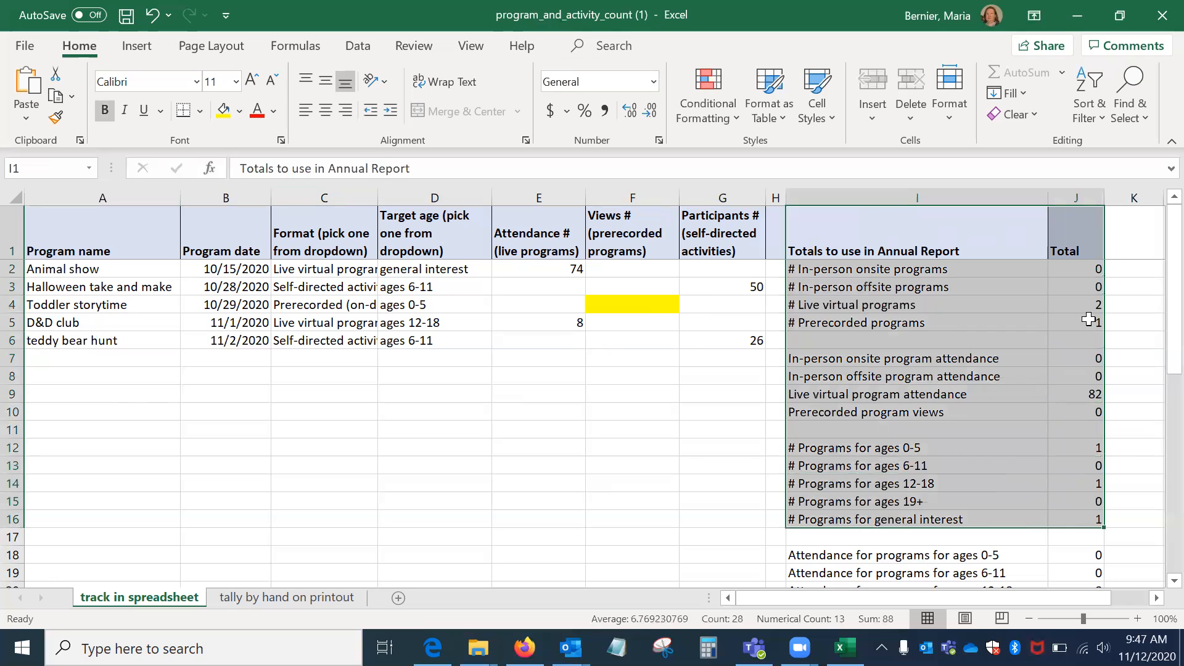
pyautogui.click(1088, 306)
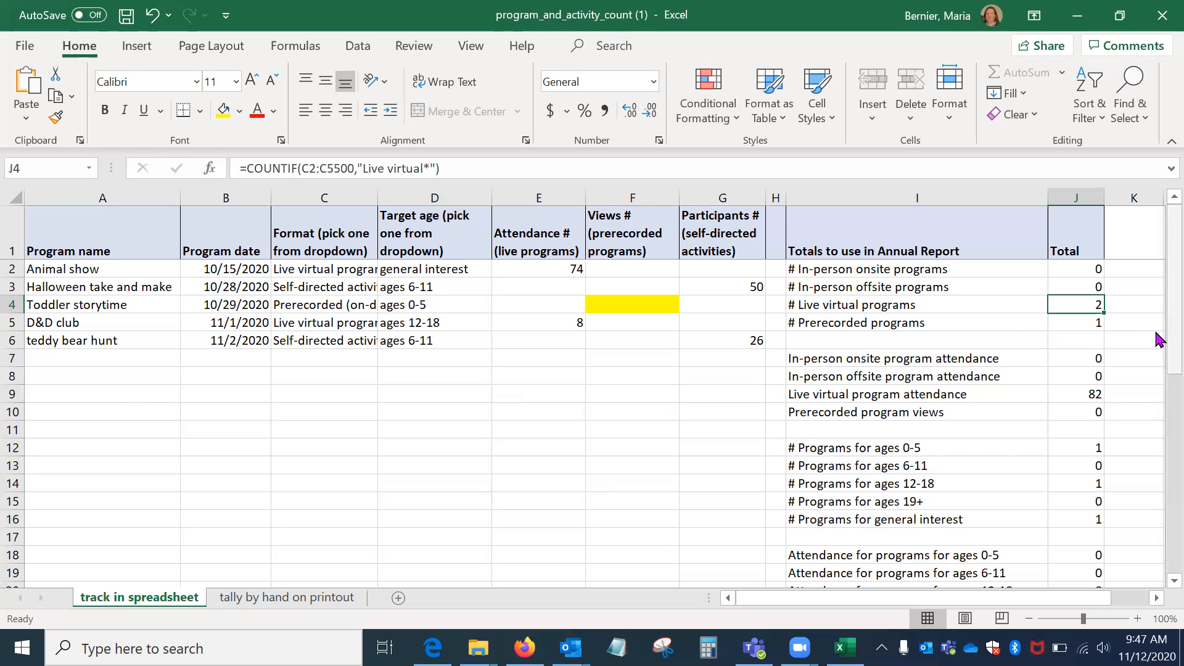
pyautogui.moveTo(952, 269); pyautogui.dragTo(962, 513)
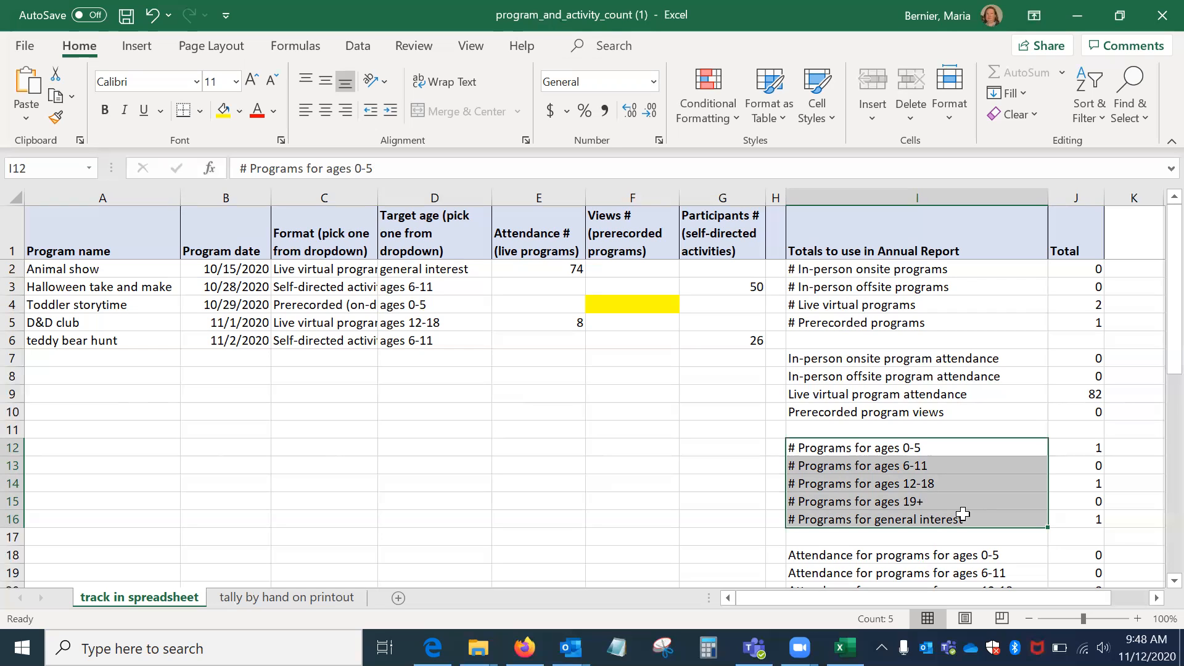
pyautogui.moveTo(981, 271); pyautogui.dragTo(988, 513)
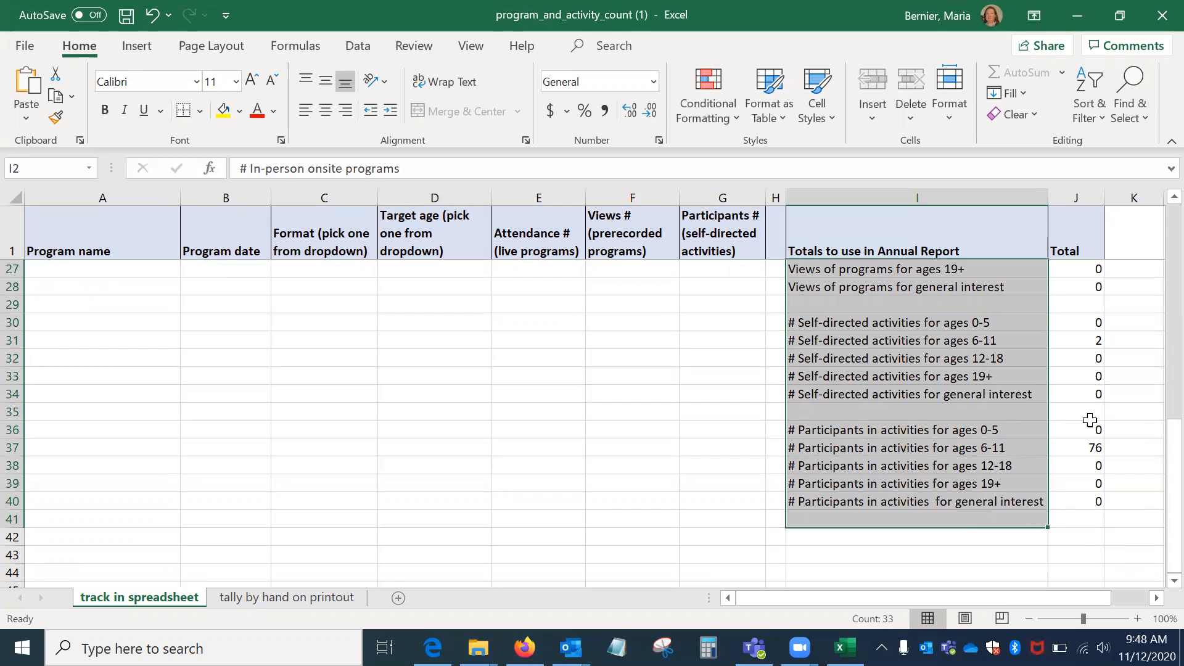
pyautogui.click(1084, 452)
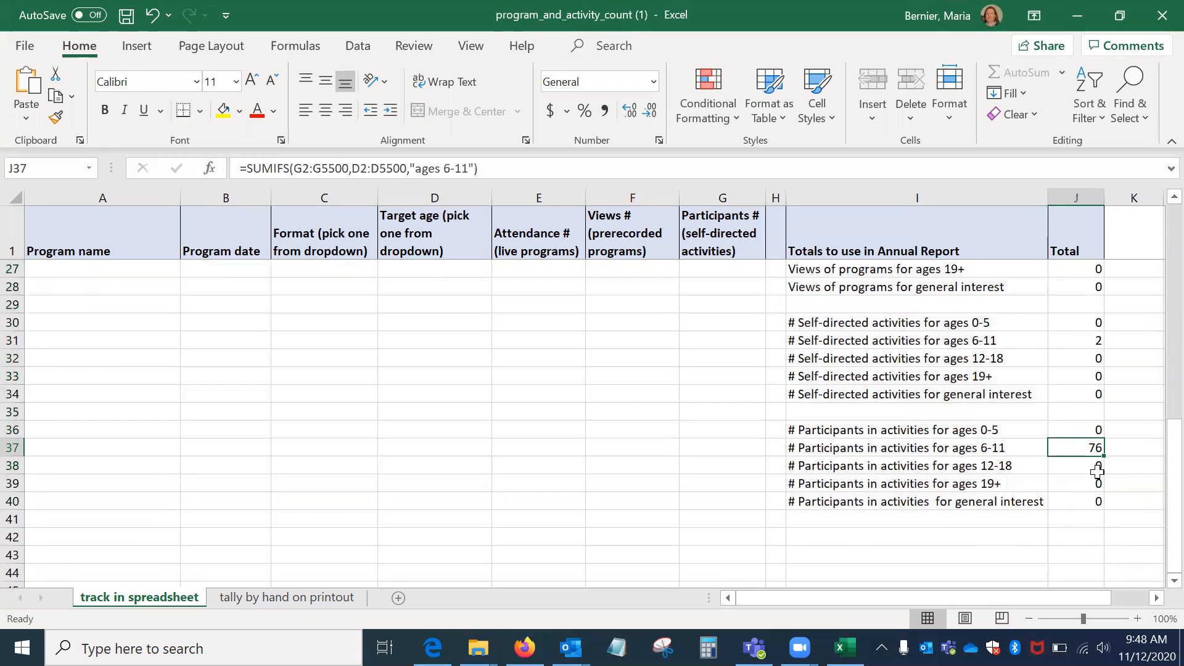
pyautogui.scroll(3, 1144, 510)
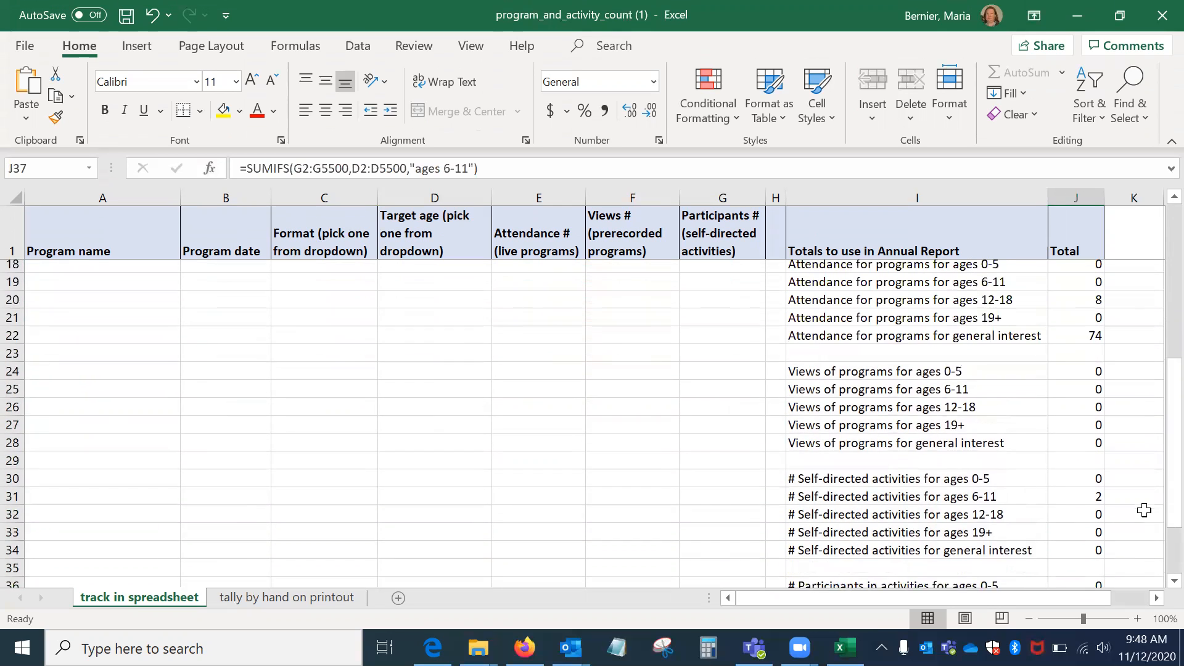
pyautogui.scroll(6, 1082, 496)
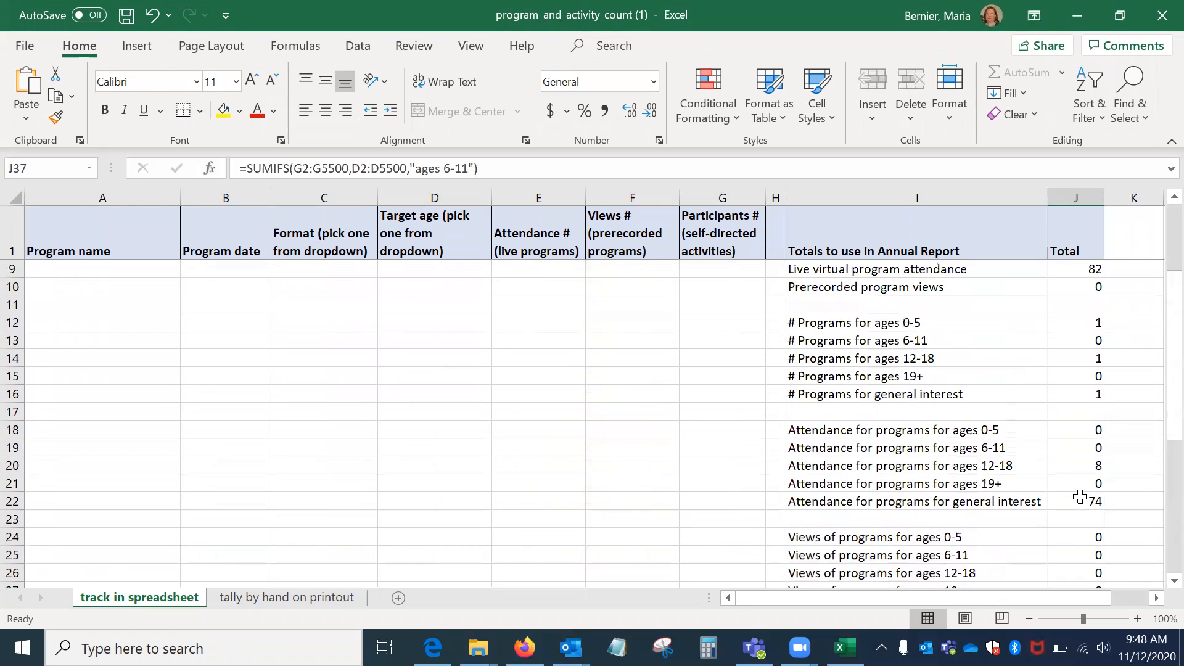
# Clear the yellow fill from cell F4 and enter 50 views for Toddler storytime
pyautogui.click(625, 301)
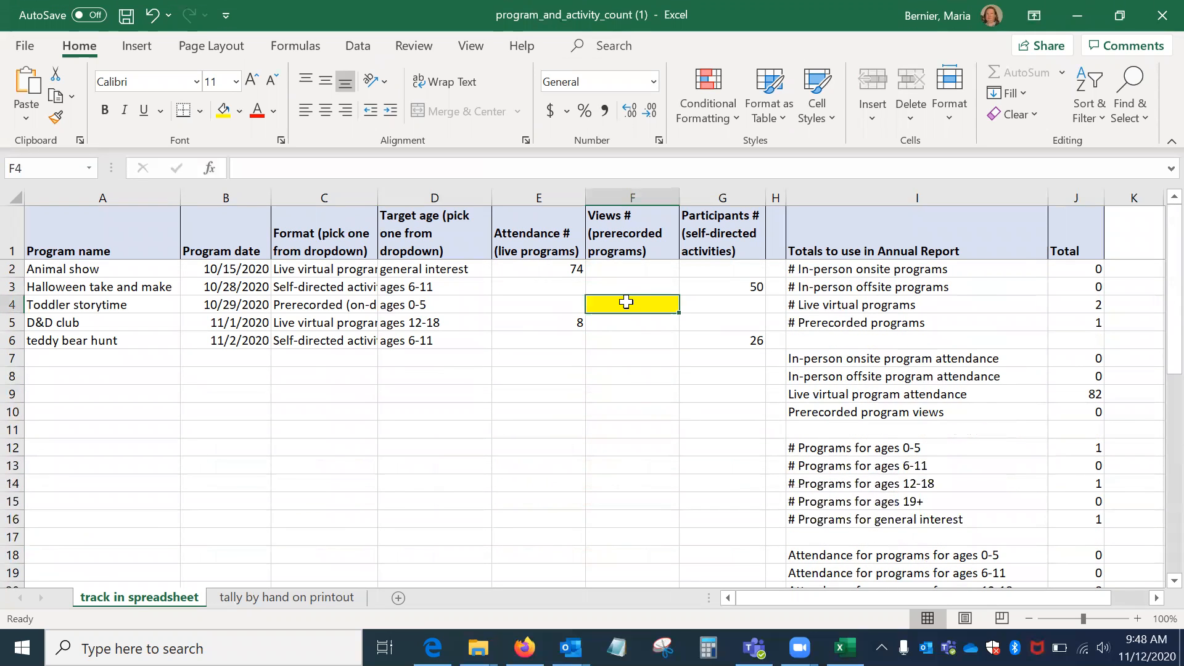
pyautogui.click(240, 111)
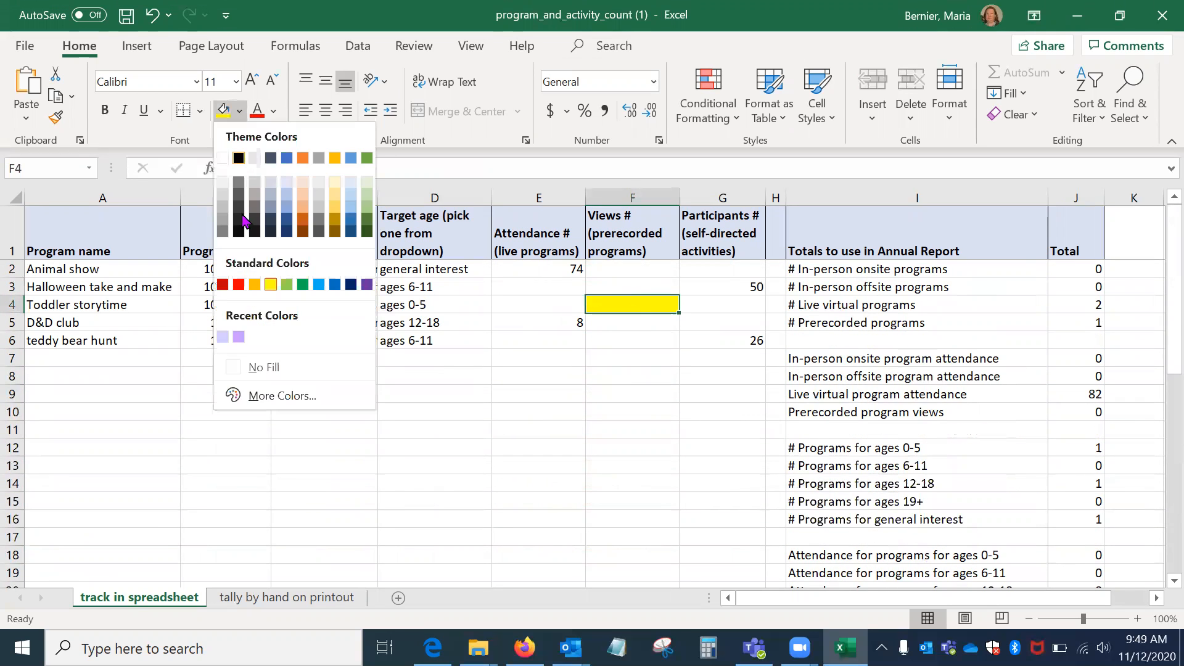
pyautogui.click(256, 368)
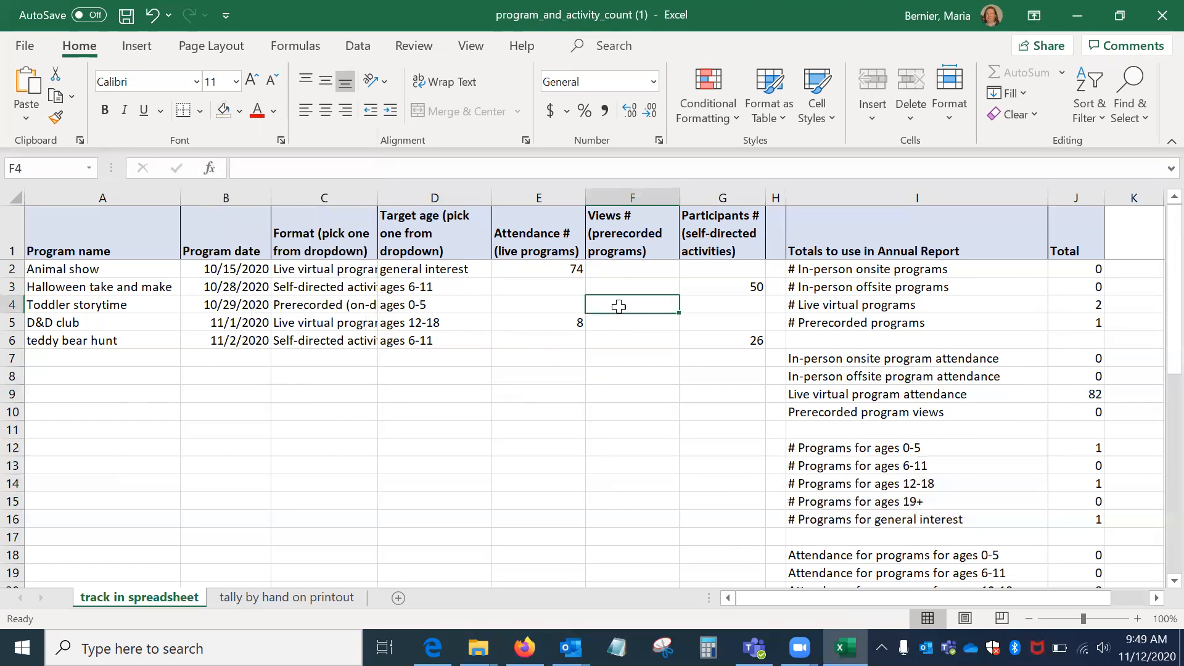
pyautogui.write('50')
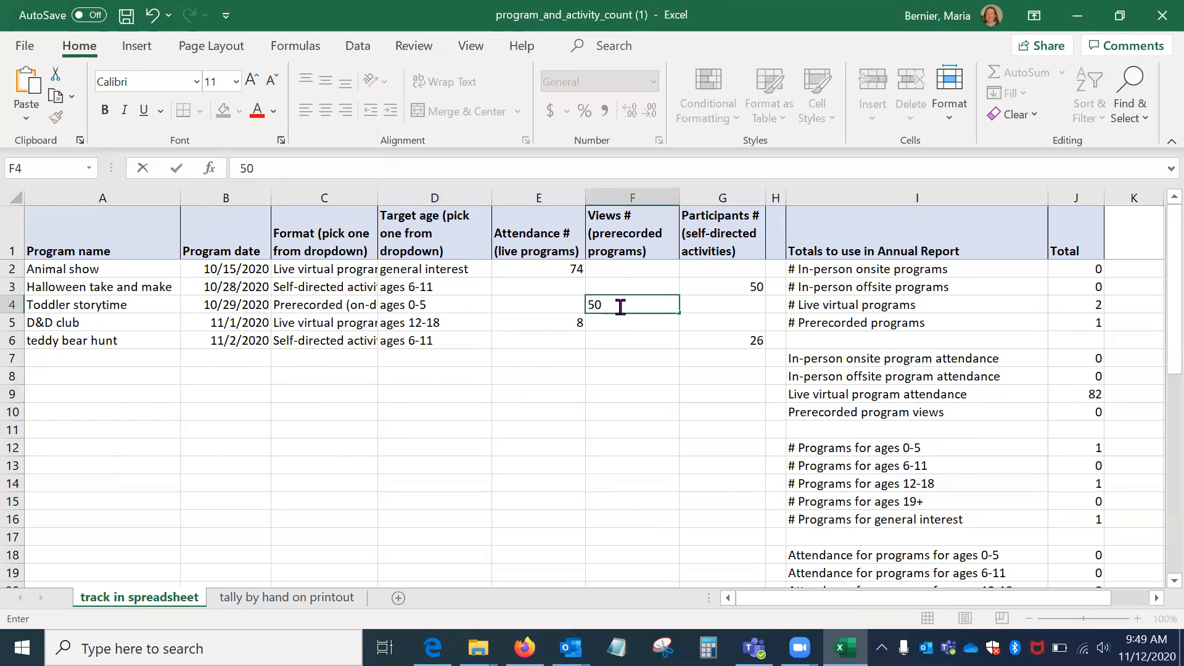
pyautogui.press('Tab')
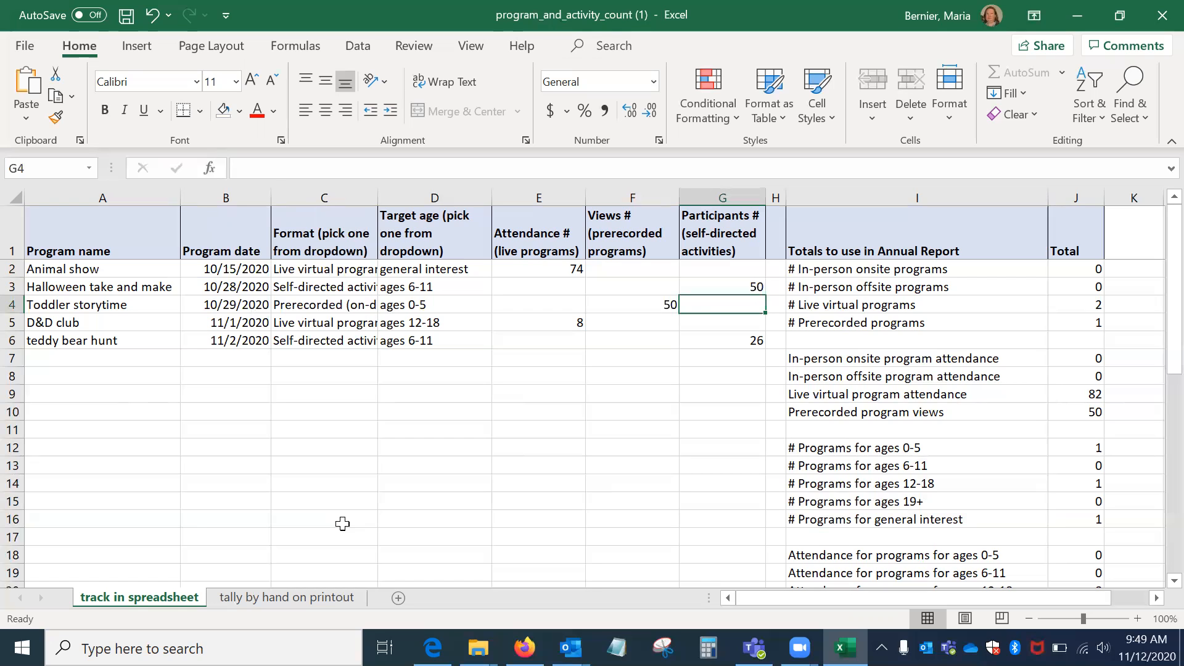
# Select the Annual Report totals in column J from J2 downward to review them
pyautogui.click(1085, 265)
pyautogui.moveTo(1085, 265); pyautogui.dragTo(1093, 589)
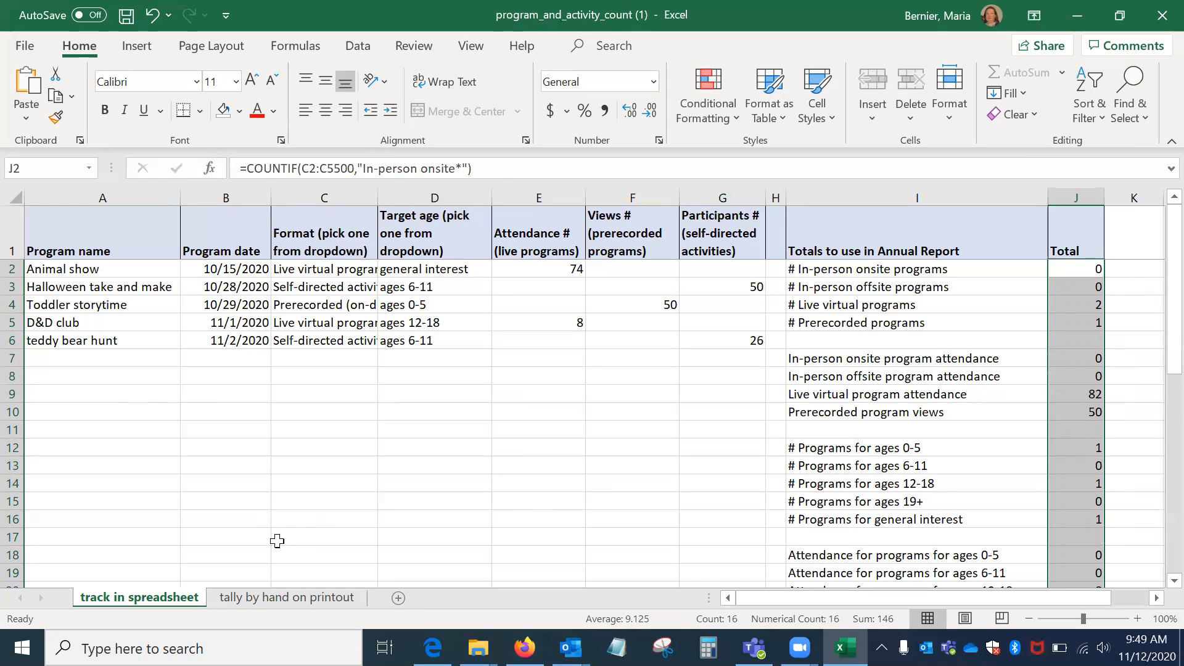
# Switch to the "tally by hand on printout" sheet and view both pages of its print preview
pyautogui.click(266, 602)
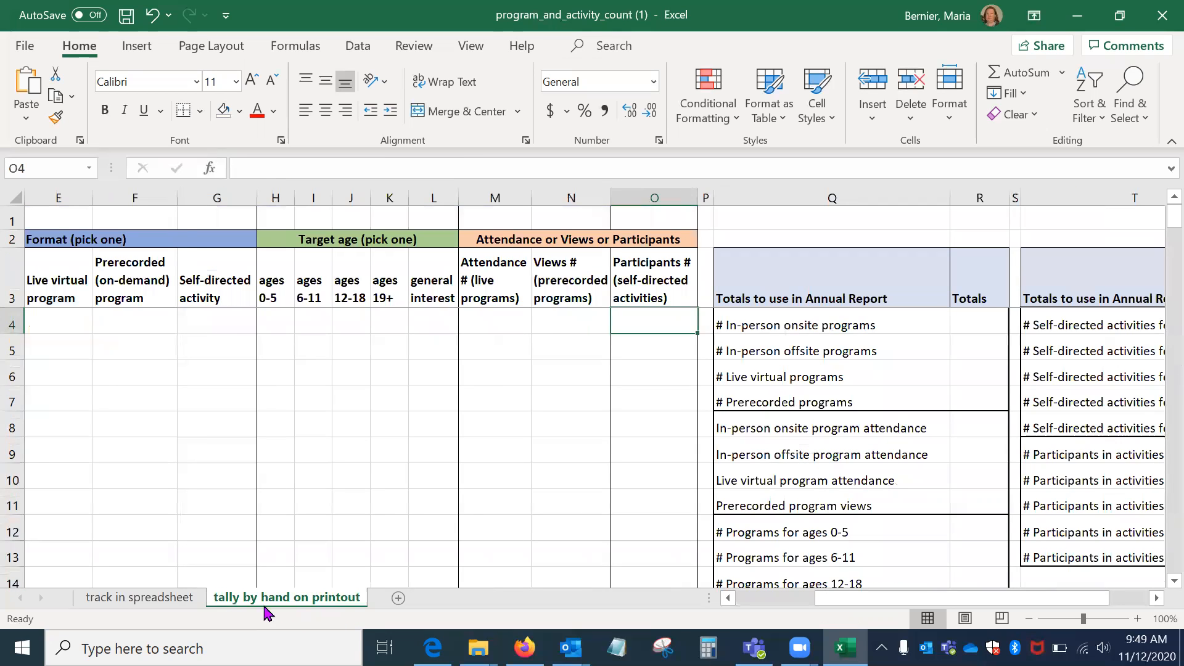
pyautogui.moveTo(820, 611); pyautogui.dragTo(742, 609)
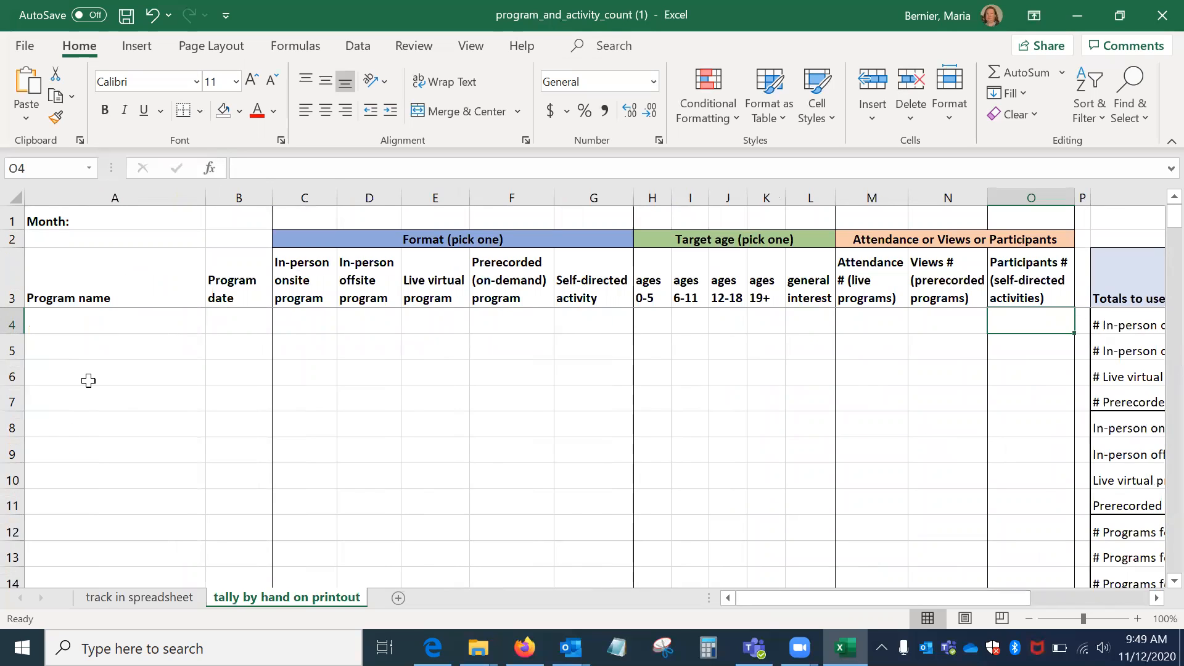
pyautogui.hotkey('ctrl', 'p')
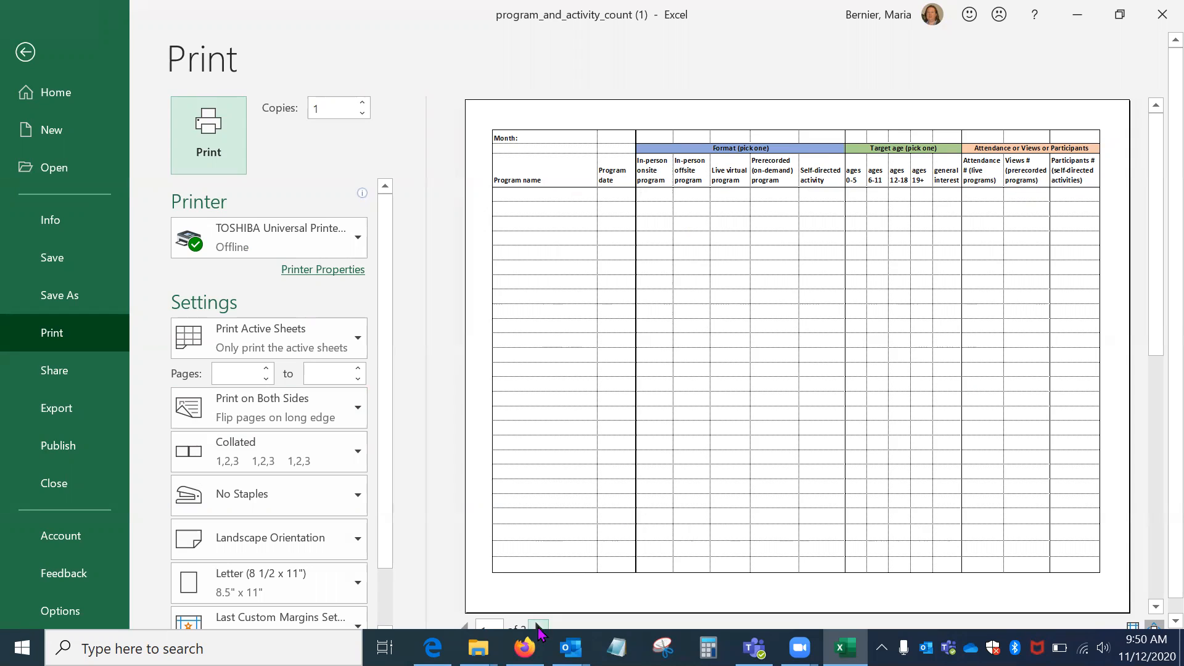
pyautogui.click(537, 626)
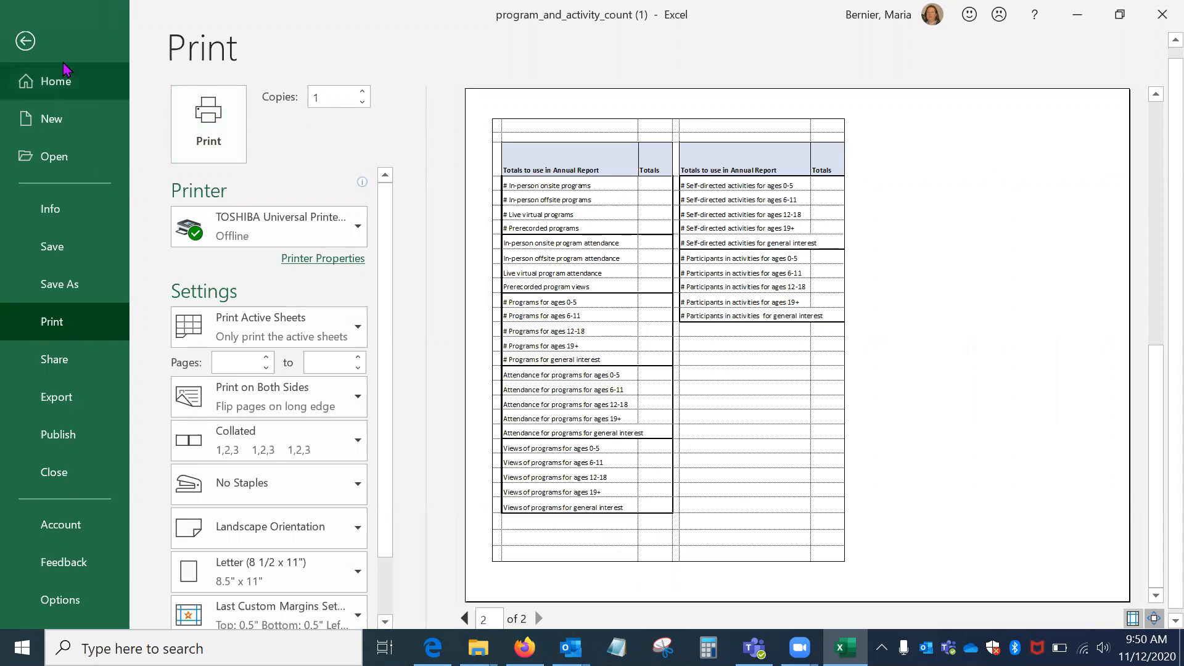
pyautogui.click(25, 41)
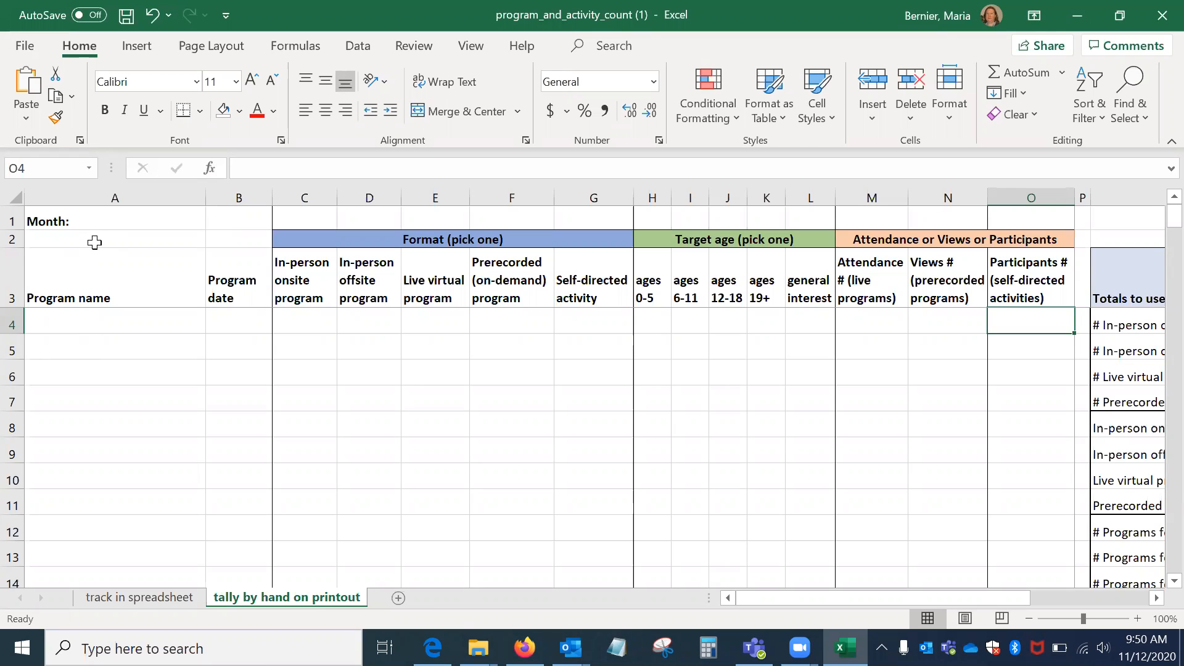
# Examine the hand-tally sheet's month area and its program name, program date and format columns
pyautogui.click(95, 242)
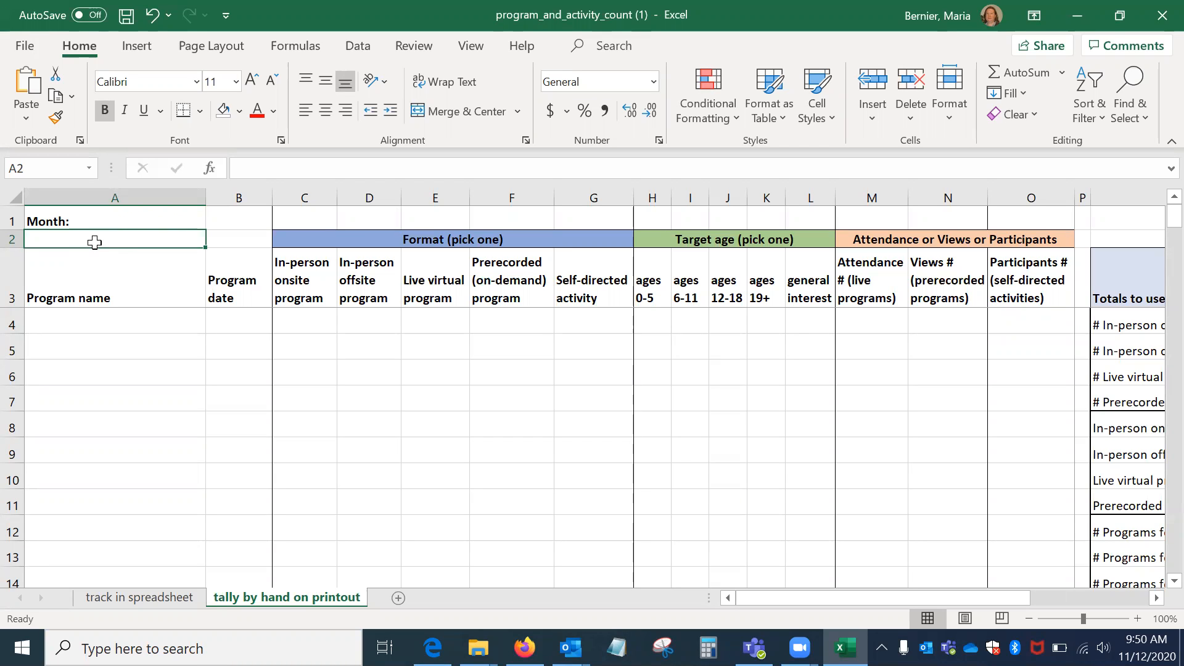
pyautogui.click(98, 314)
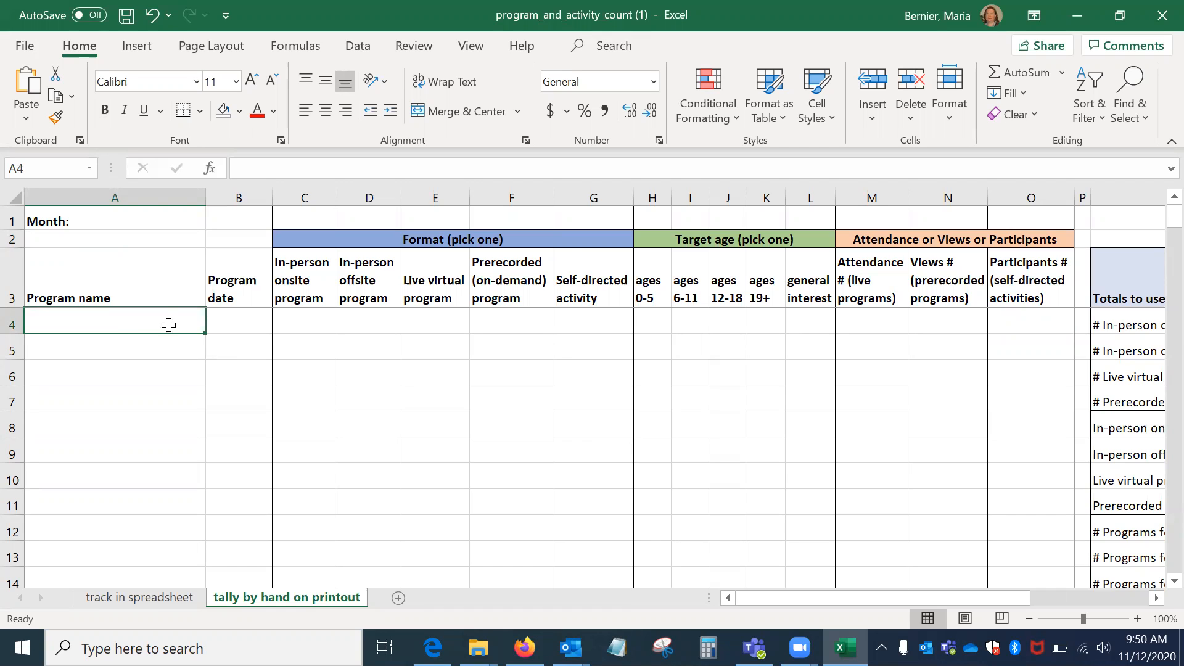
pyautogui.click(233, 320)
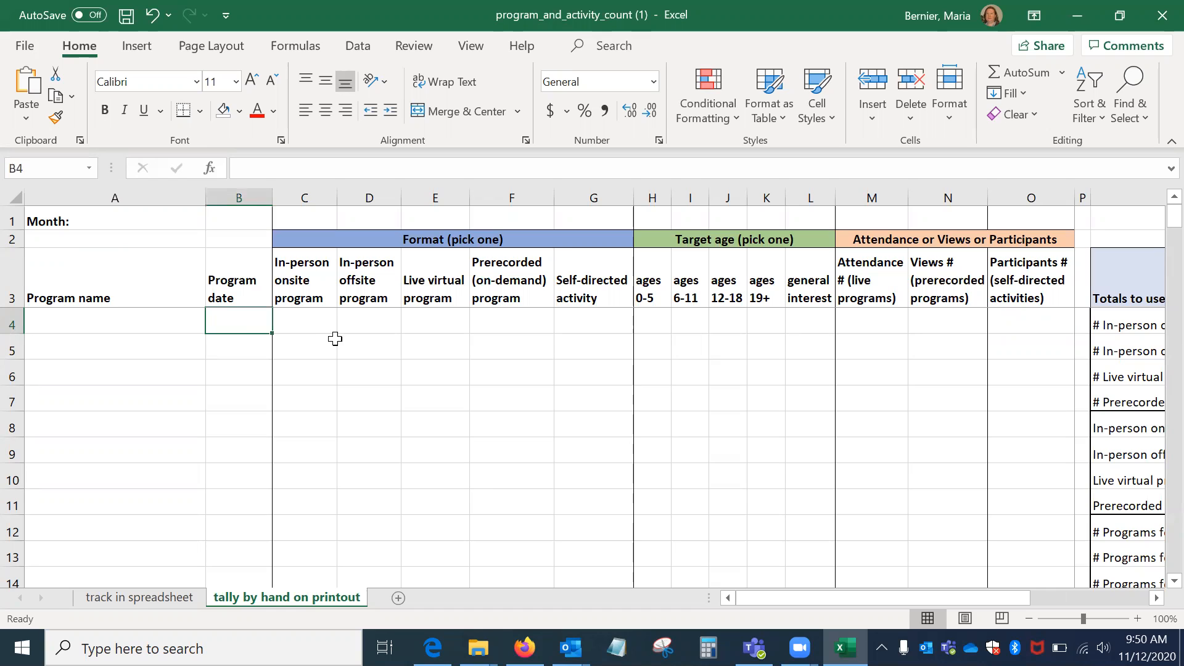
pyautogui.moveTo(312, 327); pyautogui.dragTo(588, 323)
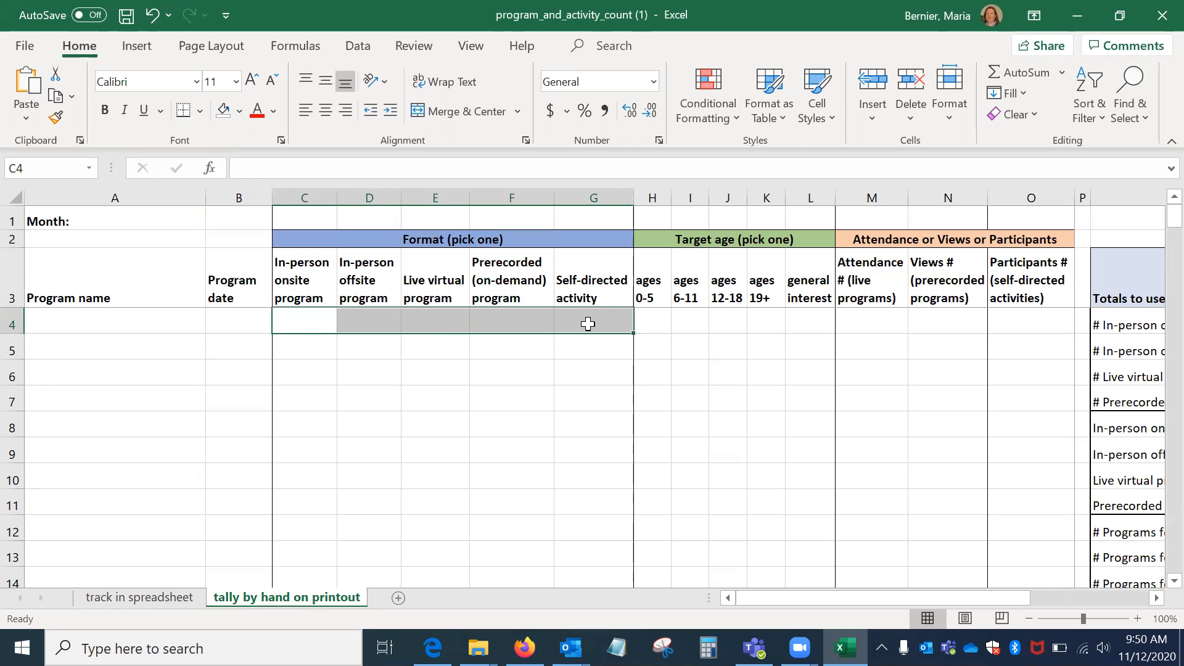
pyautogui.click(545, 240)
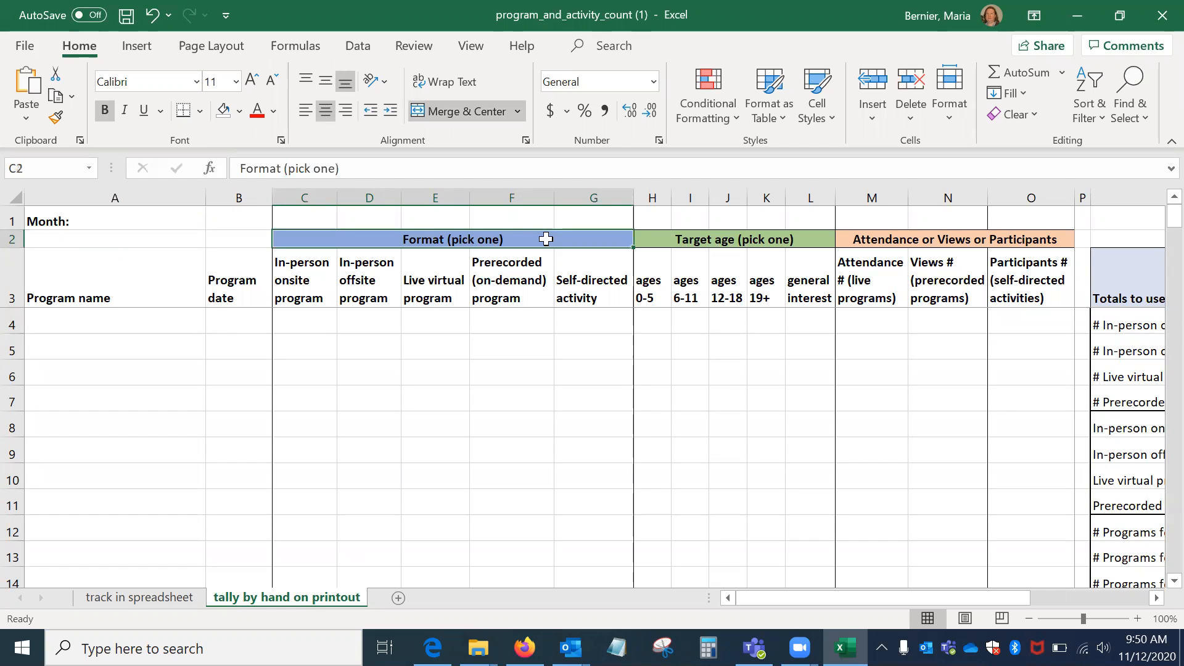
# Examine the hand-tally sheet's target age columns and its attendance, views and participants columns in row 4
pyautogui.moveTo(638, 320); pyautogui.dragTo(808, 317)
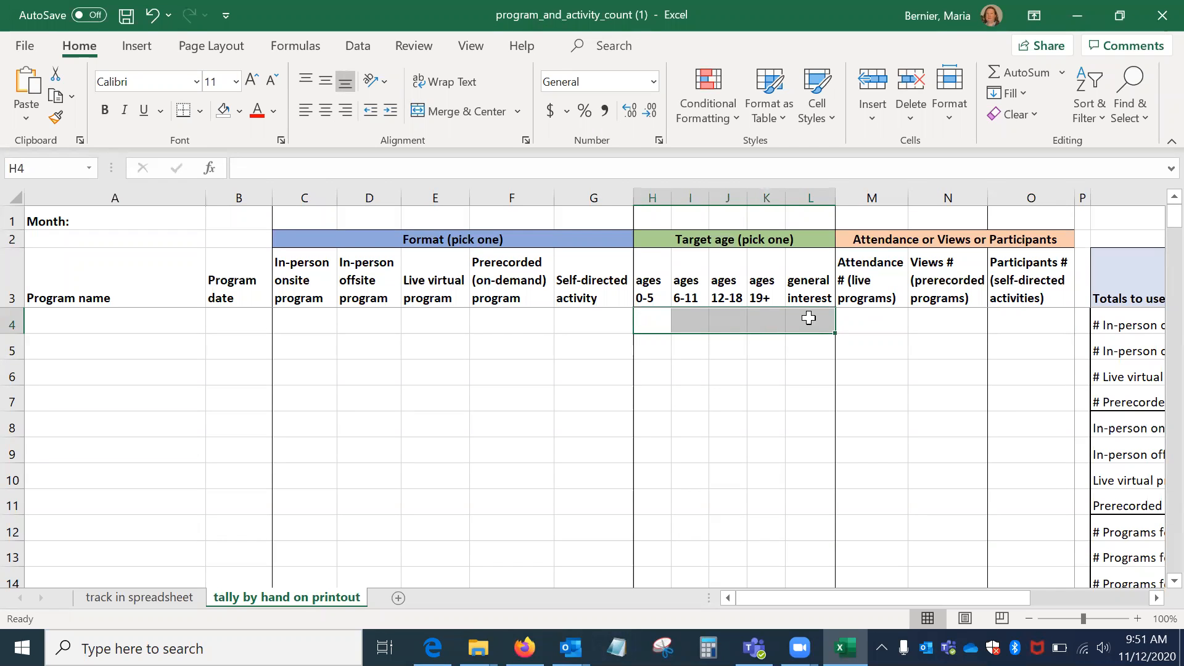
pyautogui.click(818, 238)
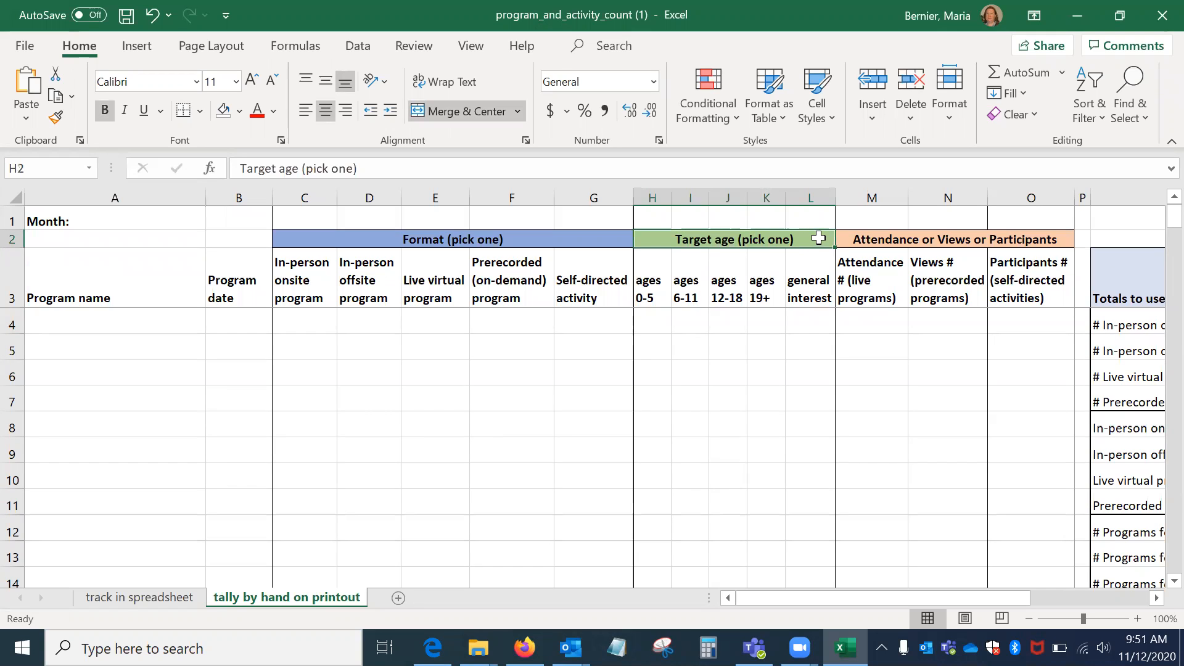
pyautogui.moveTo(871, 318); pyautogui.dragTo(1039, 319)
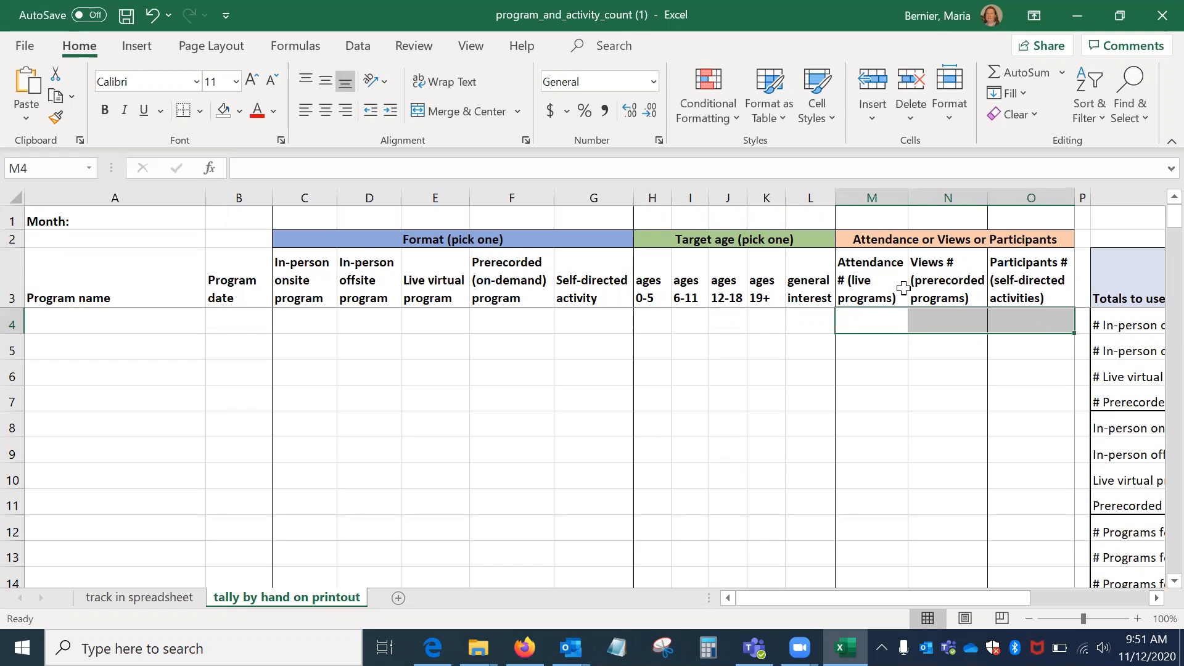
pyautogui.click(891, 322)
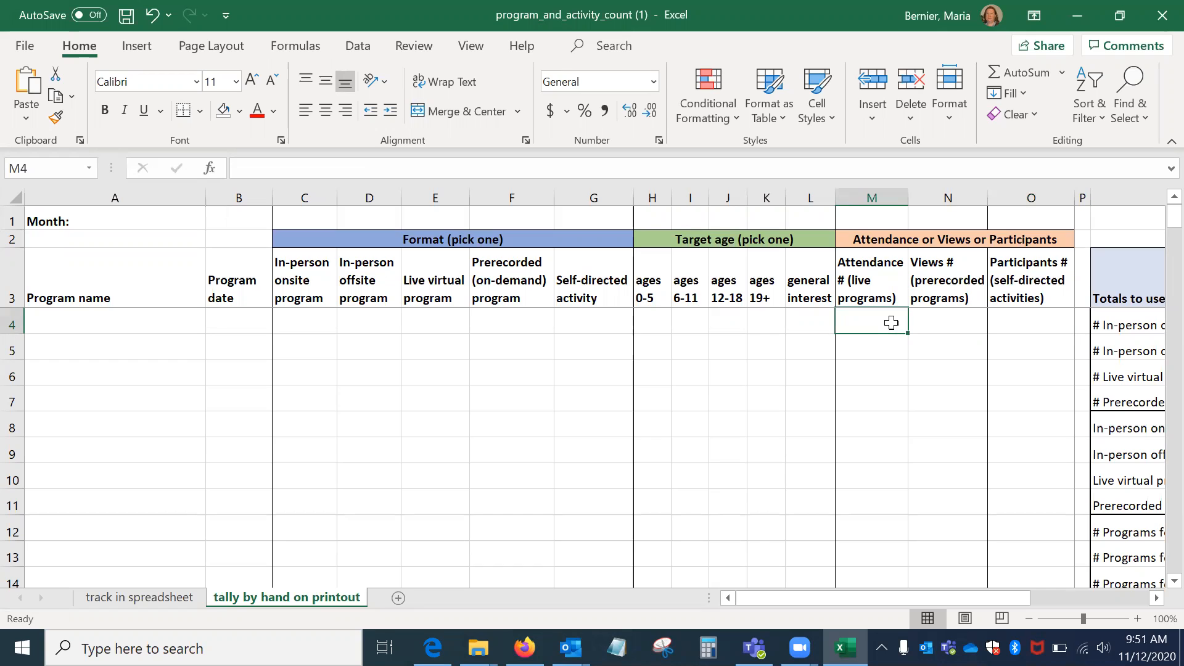
pyautogui.click(935, 320)
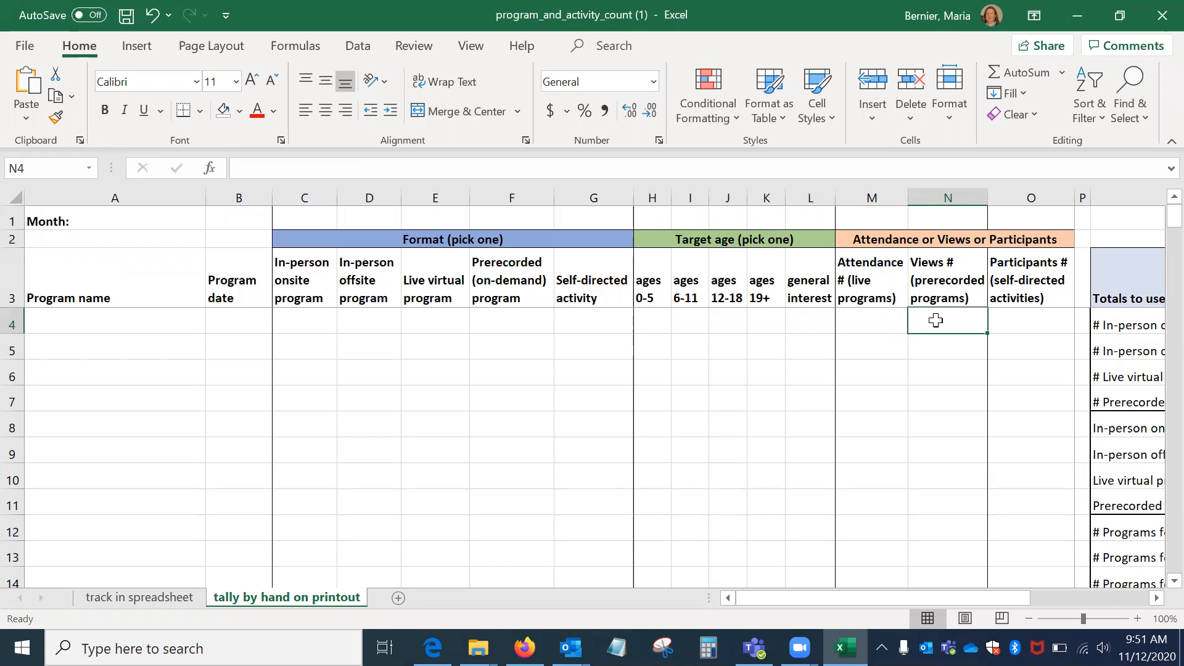
pyautogui.click(1041, 317)
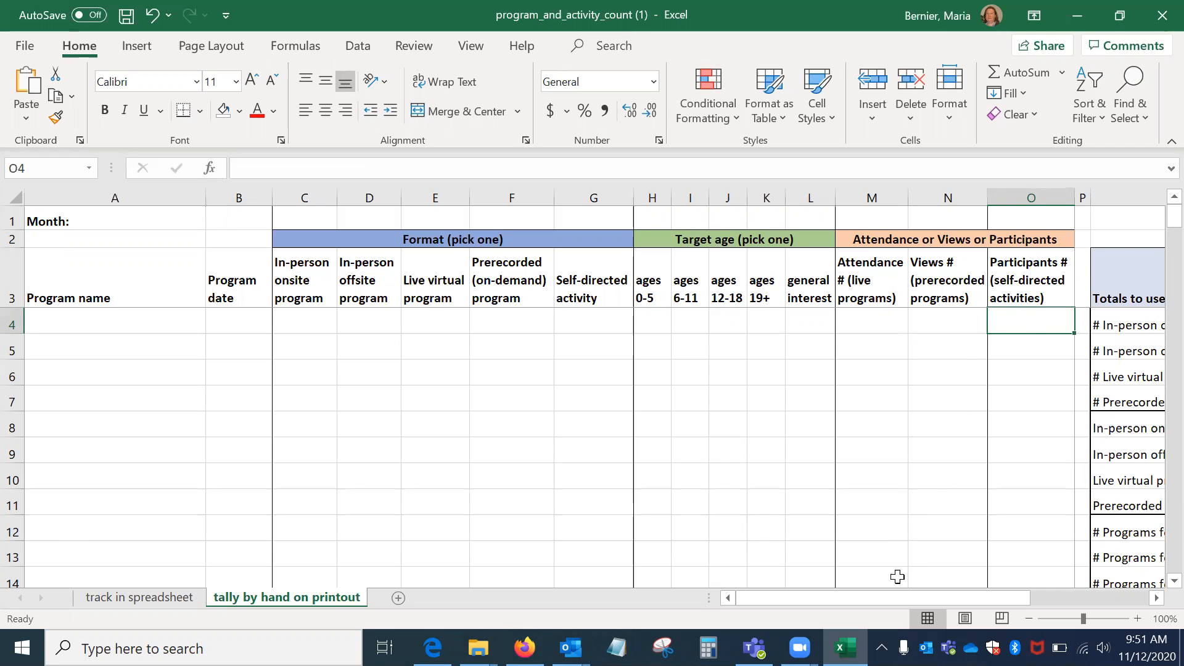
# Examine the two "Totals to use in Annual Report" tables in columns Q to U of the hand-tally sheet
pyautogui.moveTo(896, 597); pyautogui.dragTo(1013, 598)
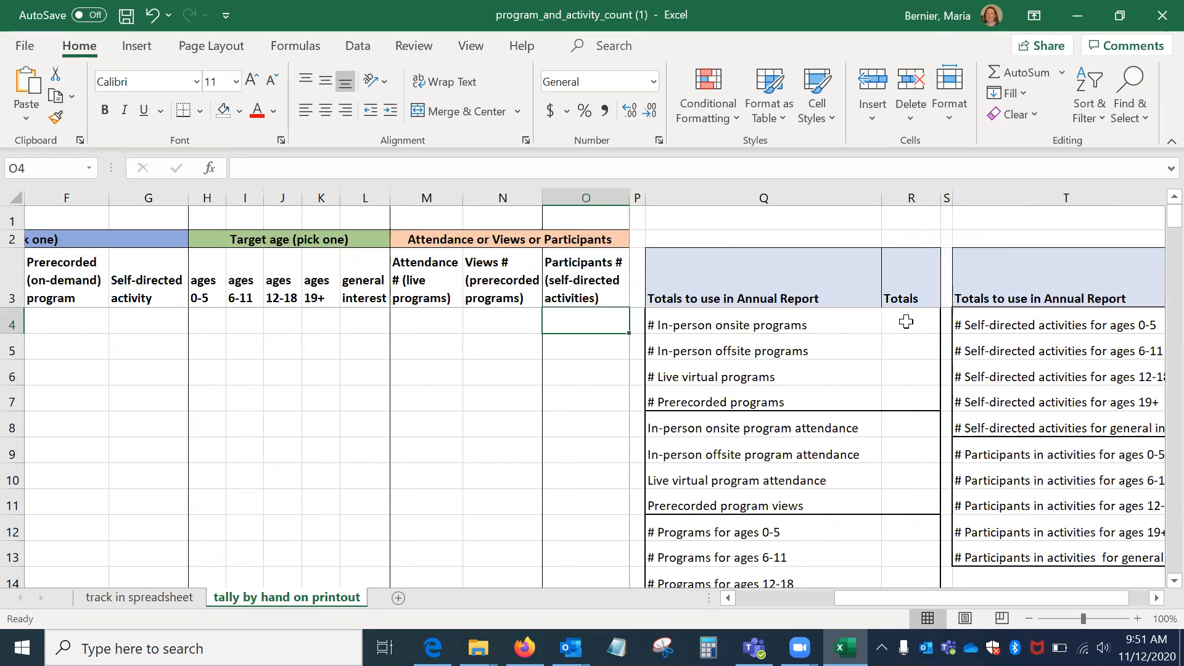
pyautogui.click(905, 322)
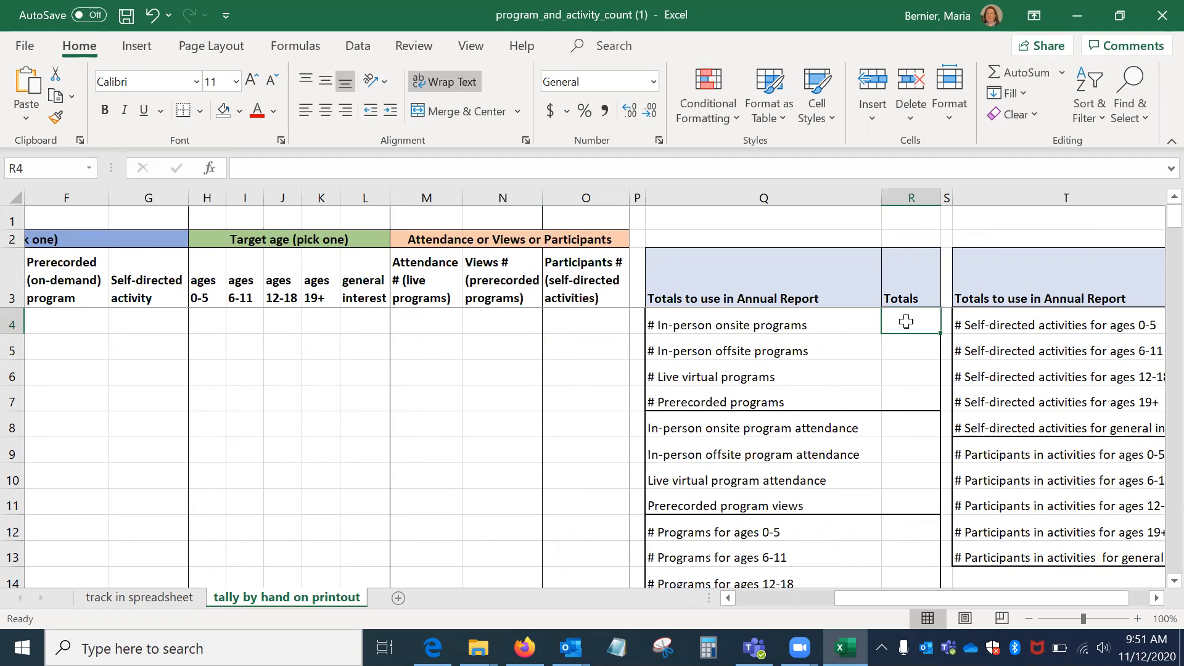
pyautogui.moveTo(982, 599); pyautogui.dragTo(1040, 607)
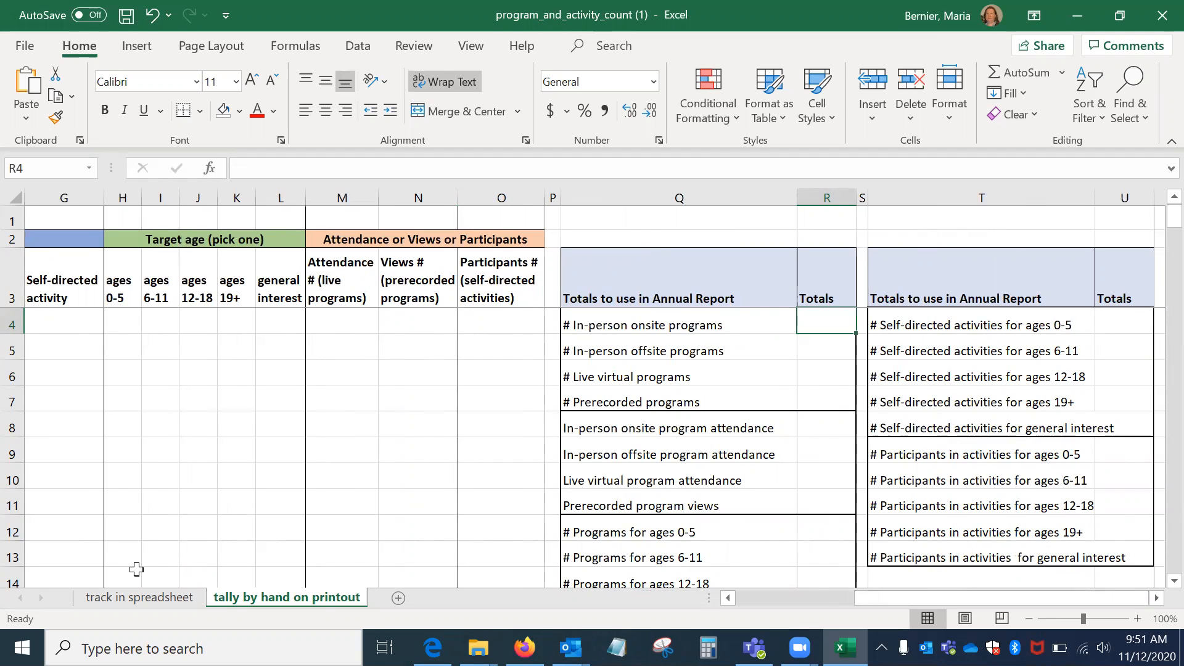
# Return to the "track in spreadsheet" sheet and select the blank cell I6 in the totals area
pyautogui.click(112, 602)
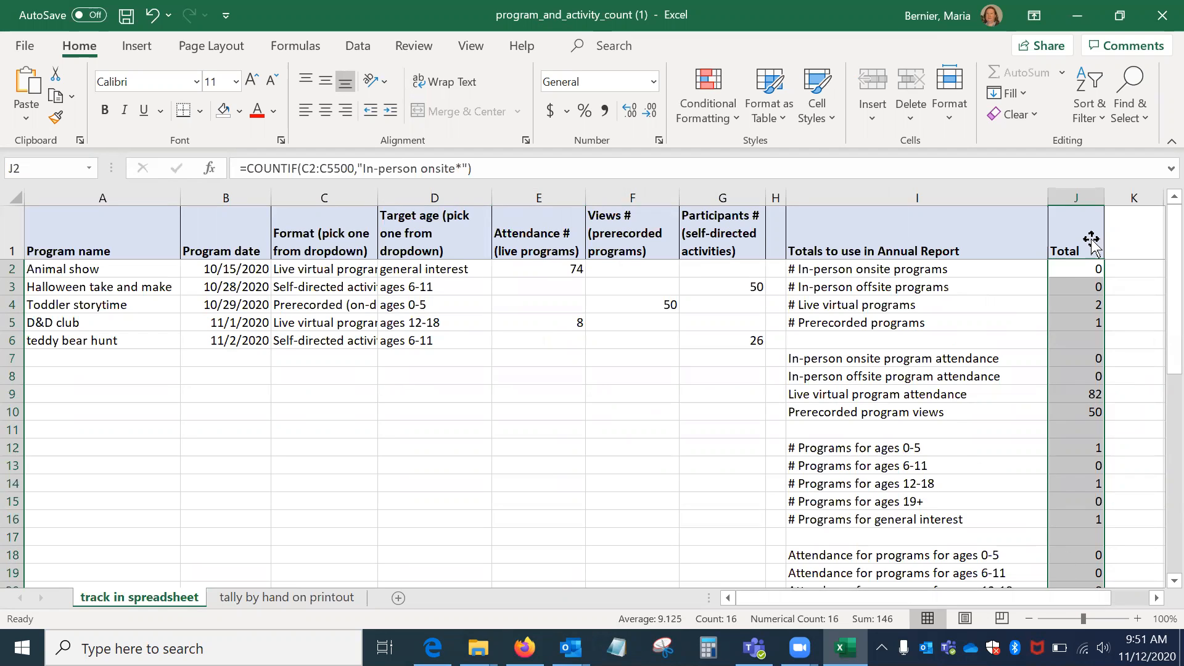
pyautogui.click(1010, 338)
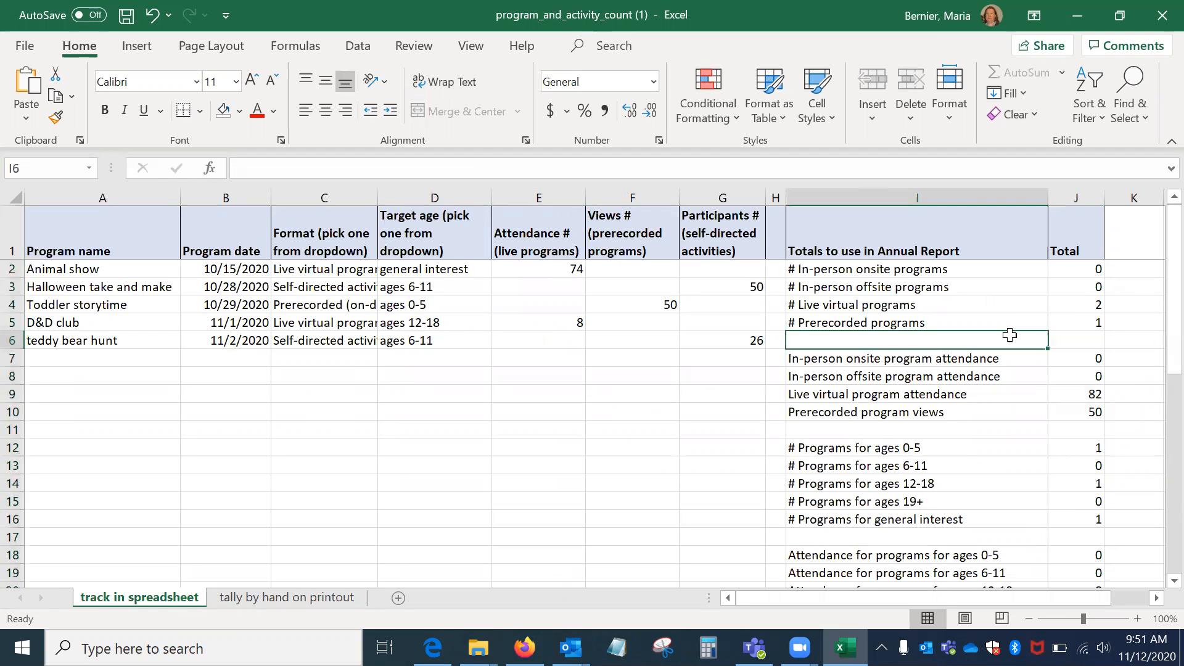
# Review the Annual Report totals in columns I and J, from program counts through self-directed activity participants in row 40
pyautogui.scroll(-6, 1082, 557)
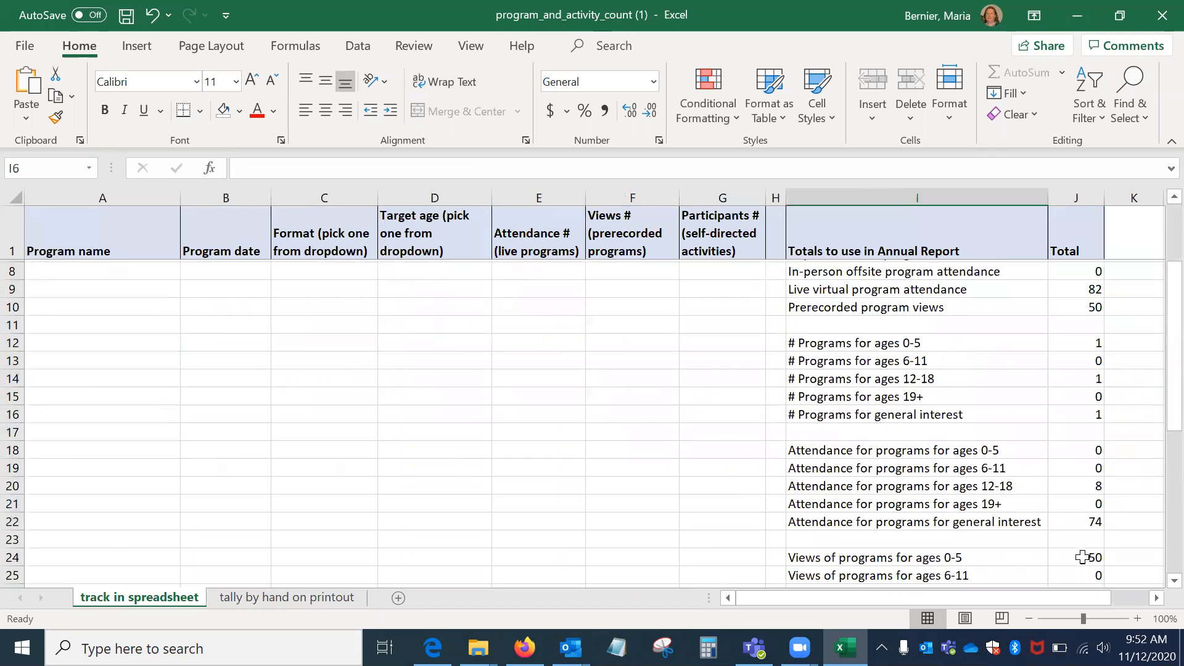
pyautogui.scroll(-3, 1082, 552)
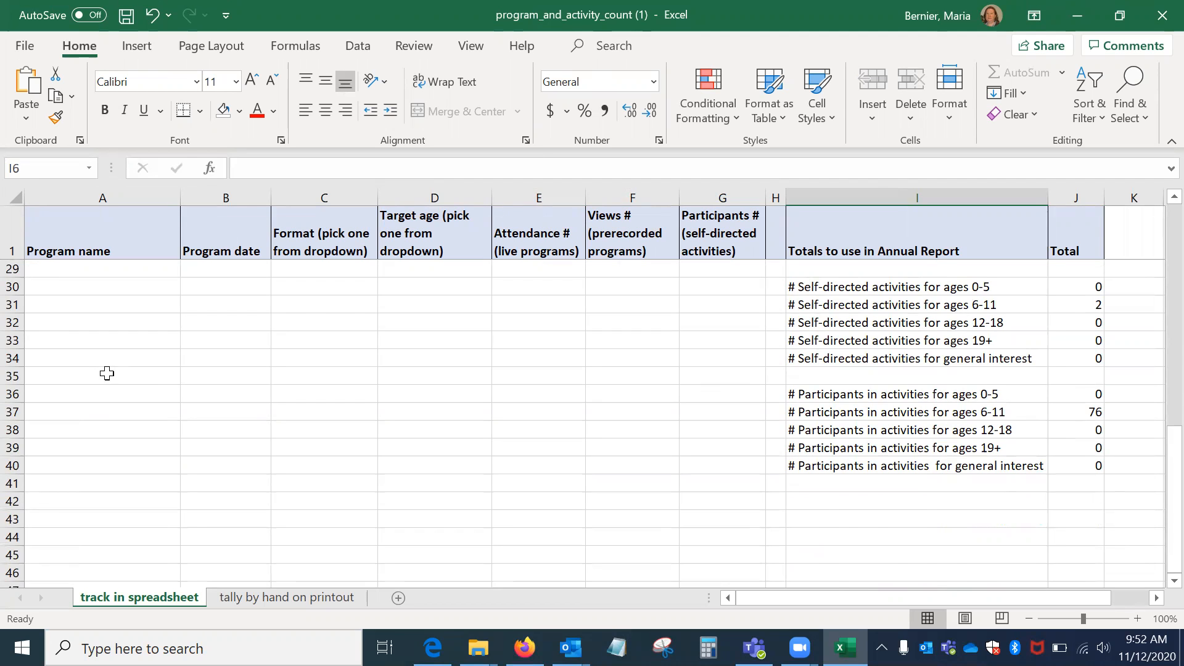
pyautogui.scroll(9, 107, 373)
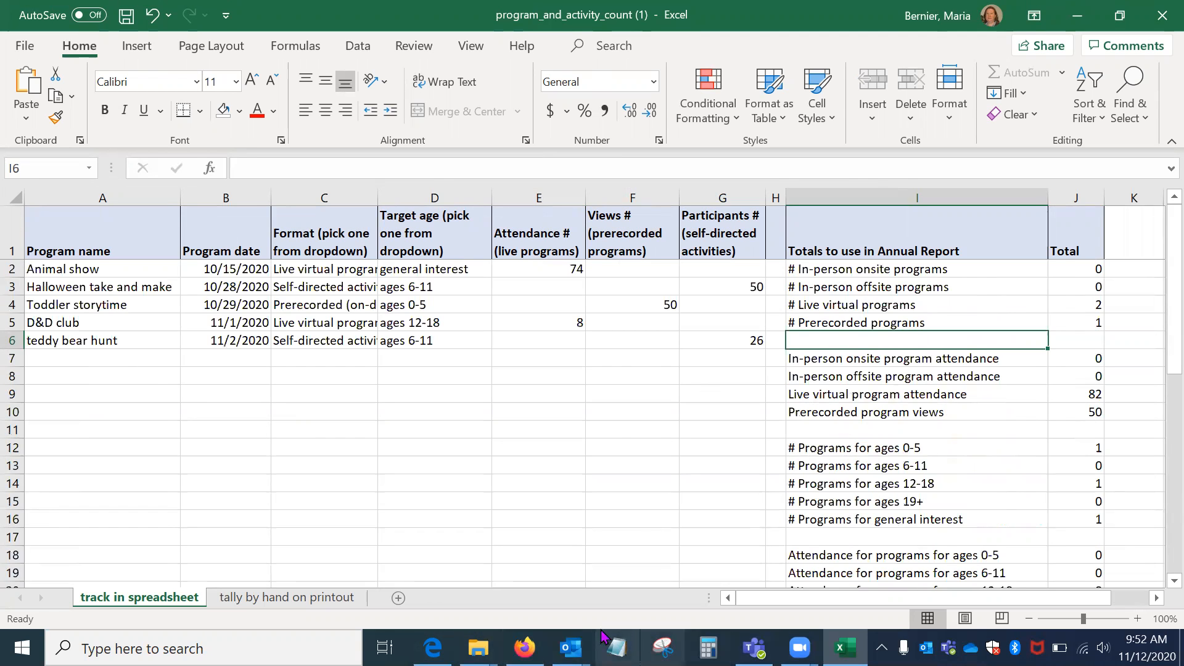
# Switch to the Annual Report web page in Edge and examine the State Data Coordinator's contact details
pyautogui.click(433, 647)
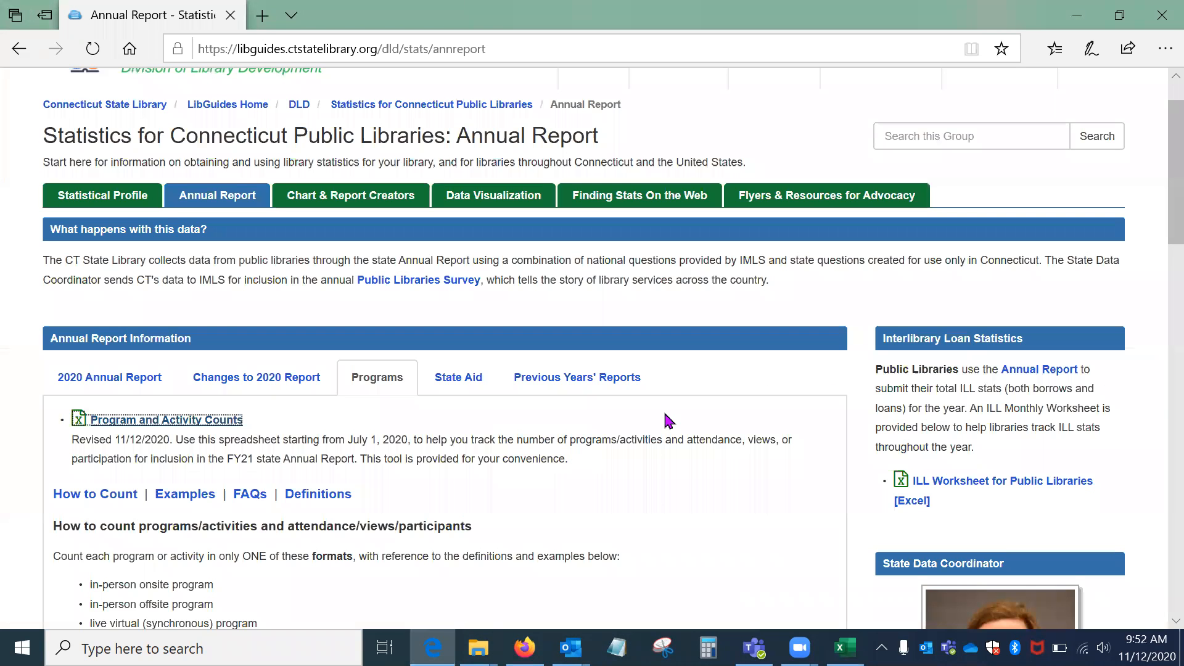
pyautogui.scroll(-3, 664, 414)
pyautogui.scroll(-4, 666, 413)
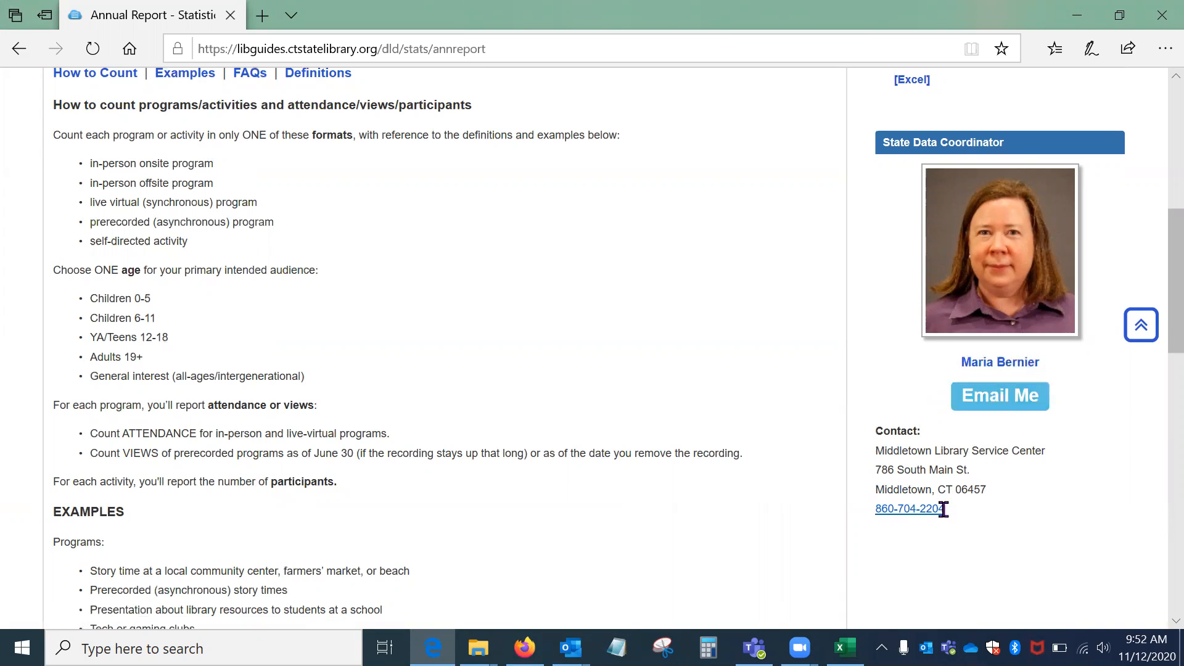
pyautogui.scroll(5, 1014, 485)
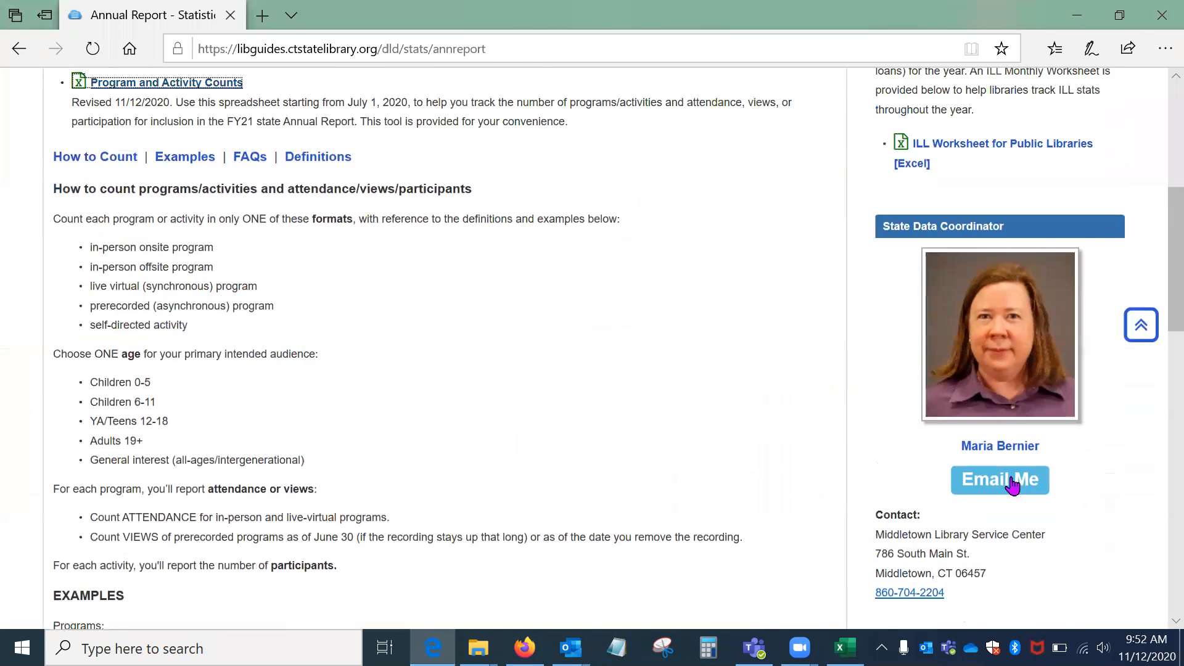
pyautogui.scroll(-1, 309, 327)
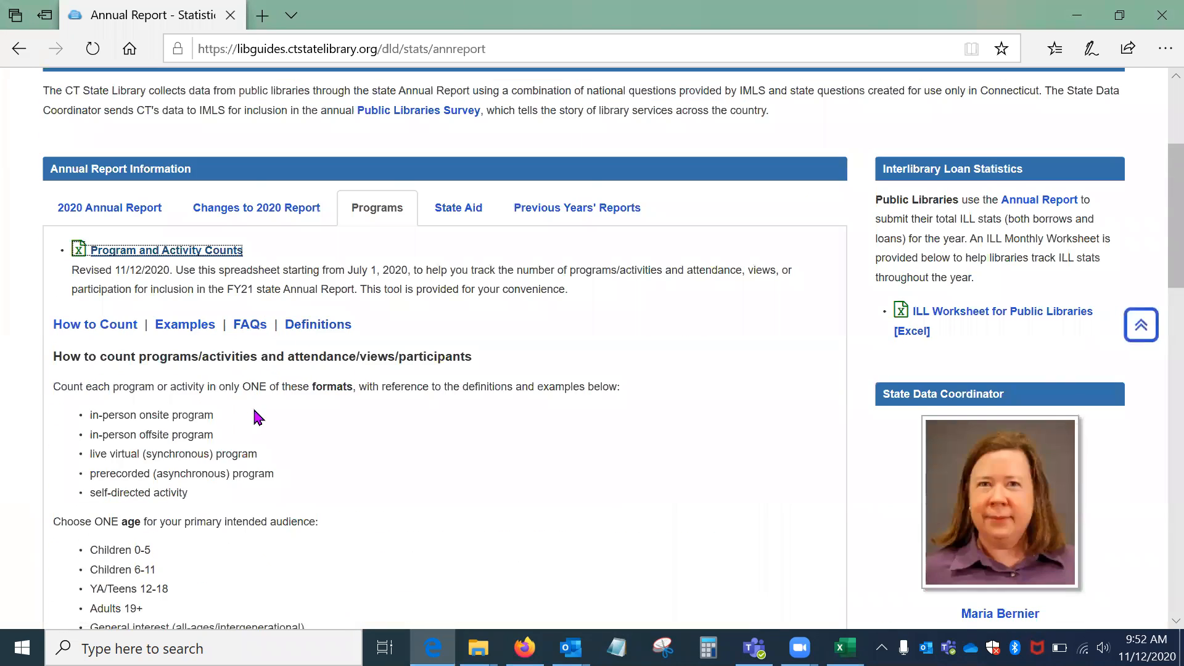
# Review the how-to-count guidance and the Changes to 2020 Report and 2020 Annual Report headings under Annual Report Information
pyautogui.scroll(-4, 253, 405)
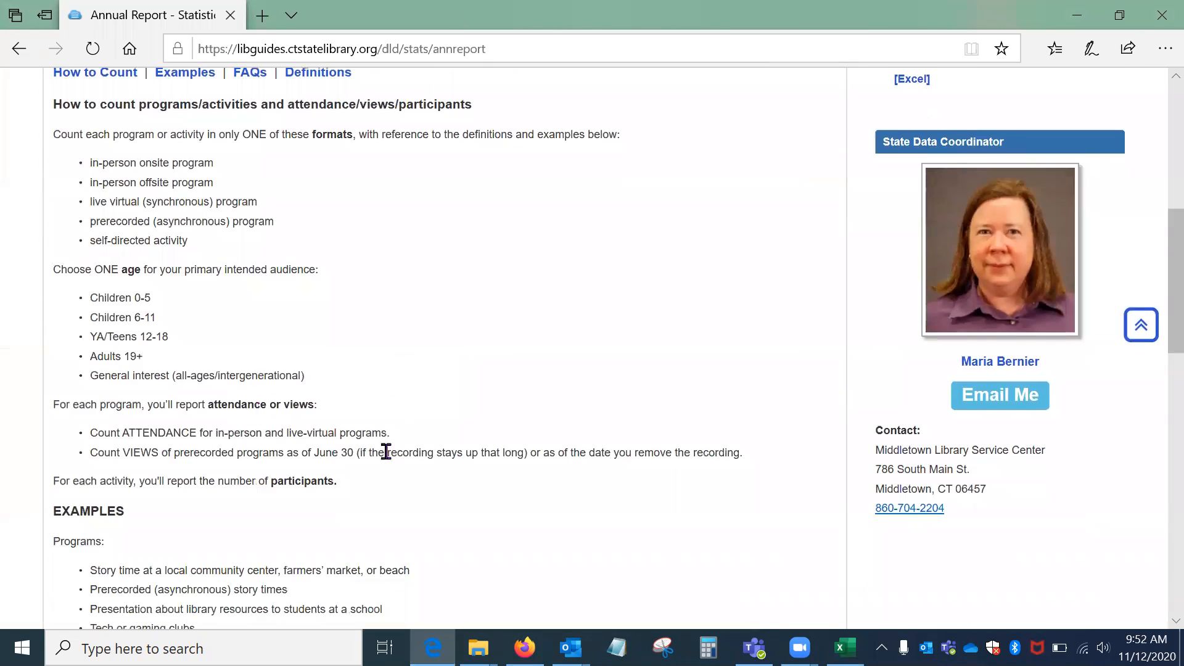
pyautogui.scroll(5, 249, 476)
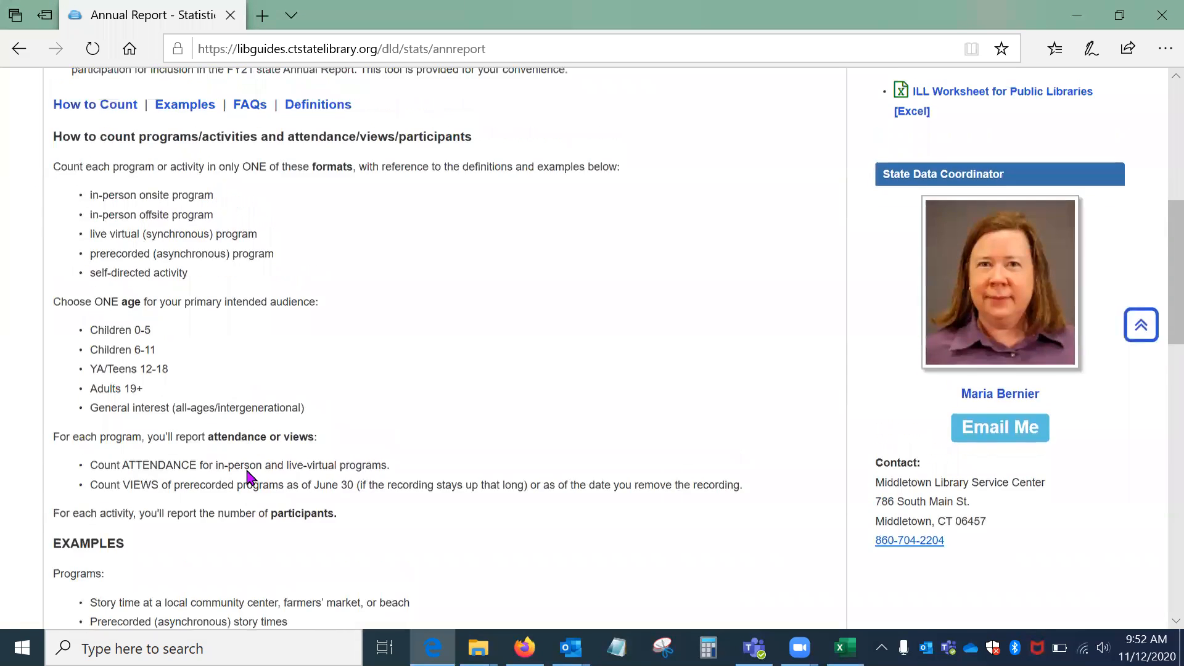
pyautogui.click(256, 294)
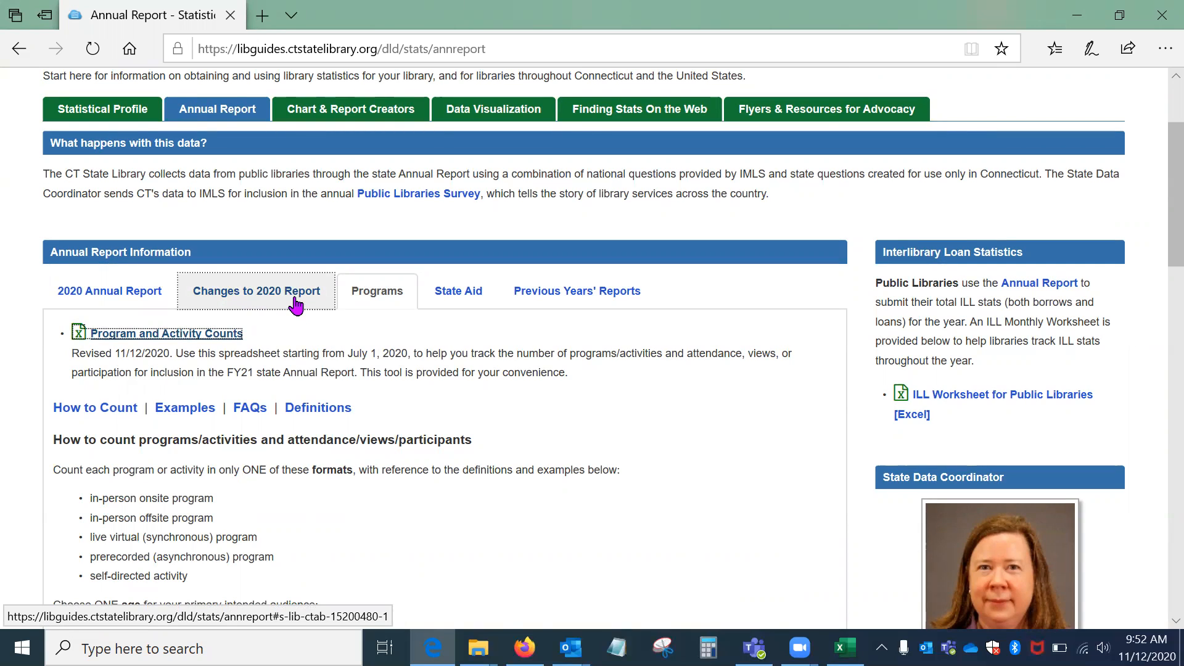
pyautogui.click(142, 297)
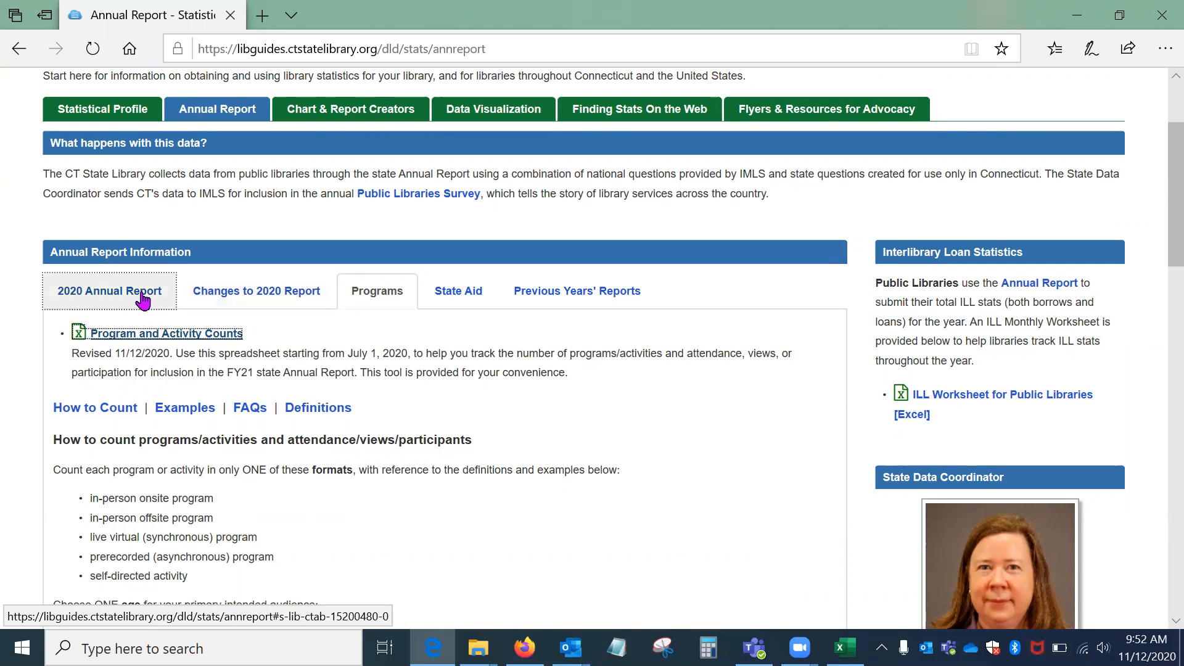